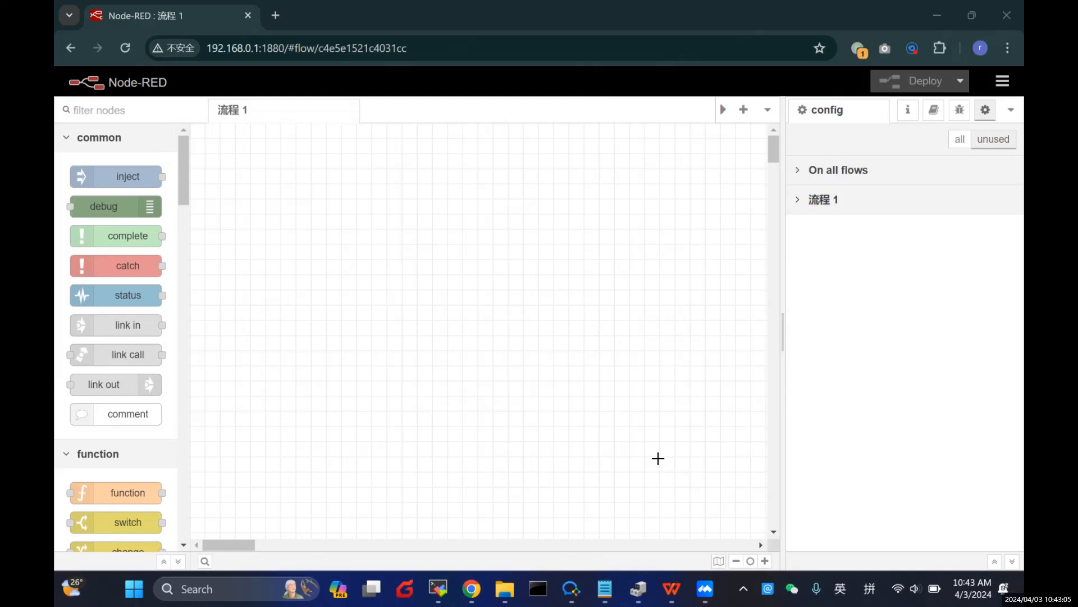
# Step: Bring up the WPS slide showing the Modbus email alarm topology diagram
pyautogui.click(672, 588)
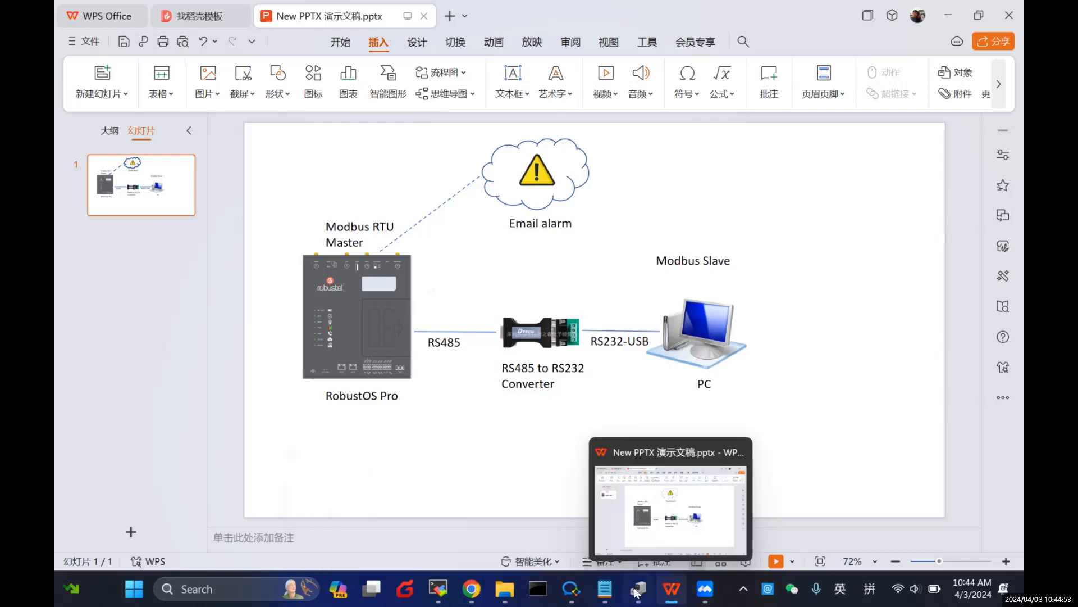
# Step: Read the four-step setup plan in Notepad, then minimize it to show the diagram slide
pyautogui.click(611, 594)
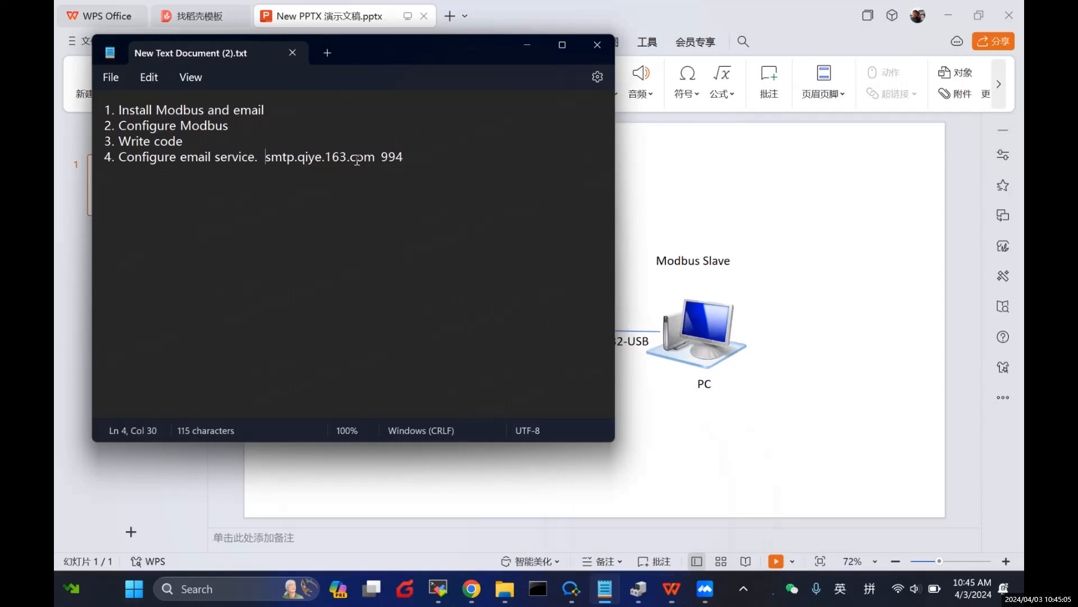
pyautogui.moveTo(416, 53); pyautogui.dragTo(512, 251)
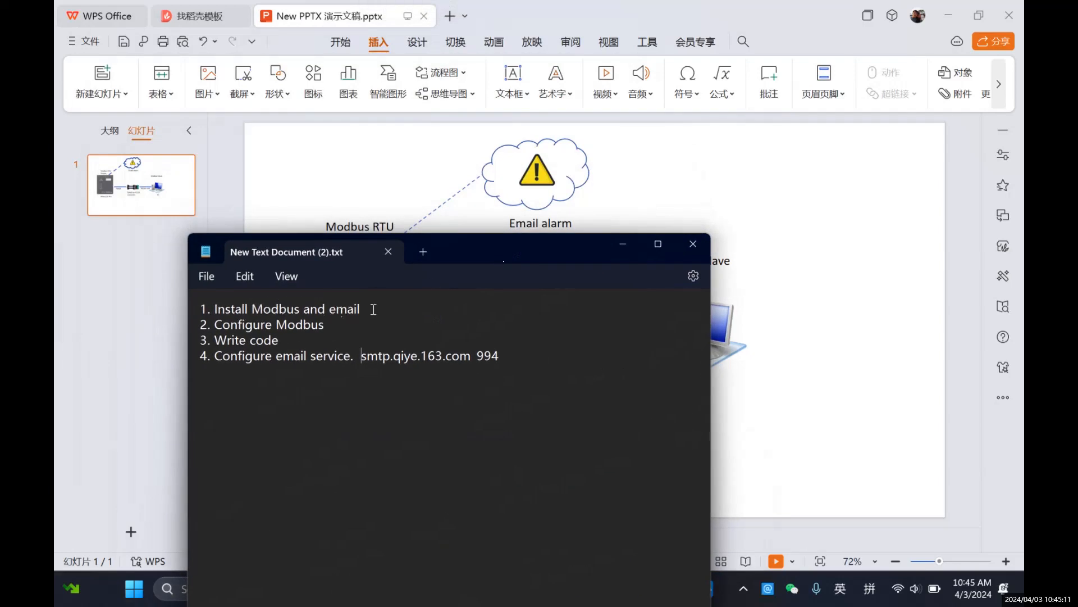
pyautogui.moveTo(533, 259); pyautogui.dragTo(554, 189)
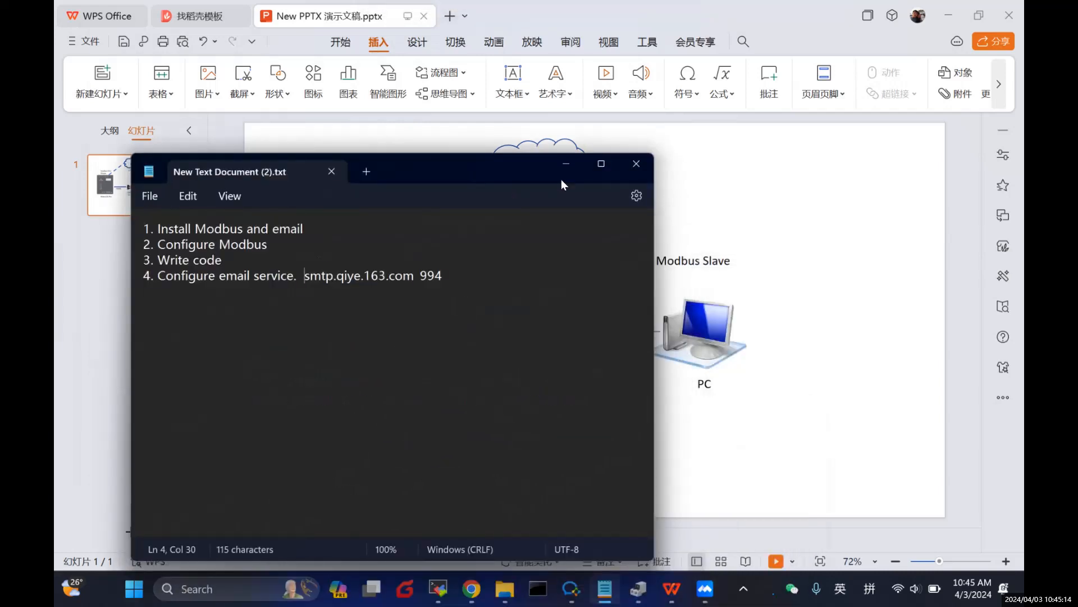
pyautogui.click(566, 164)
pyautogui.moveTo(472, 589)
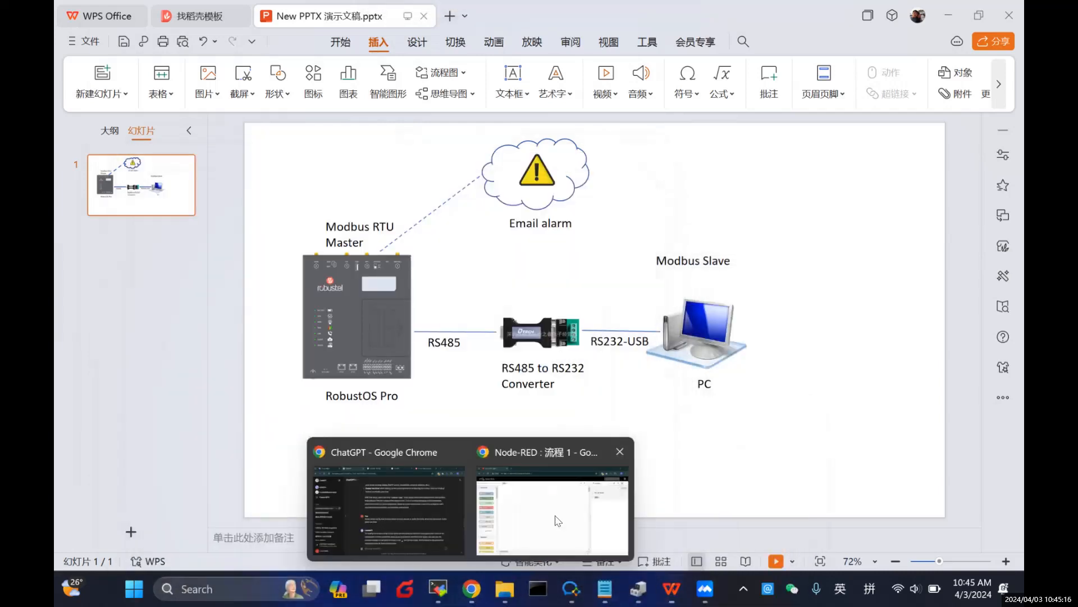
pyautogui.click(550, 495)
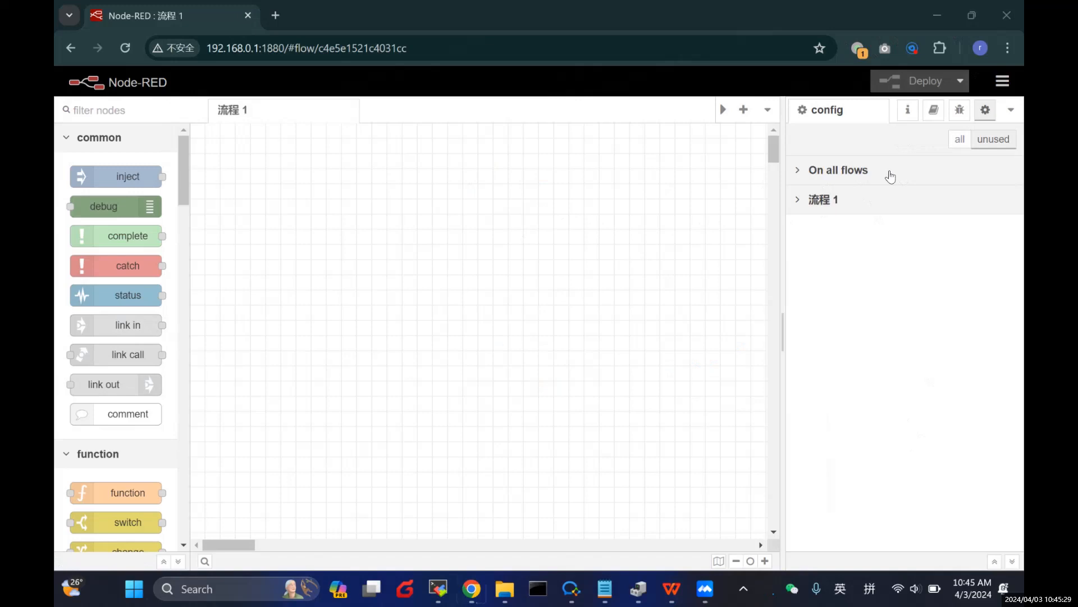
pyautogui.click(443, 587)
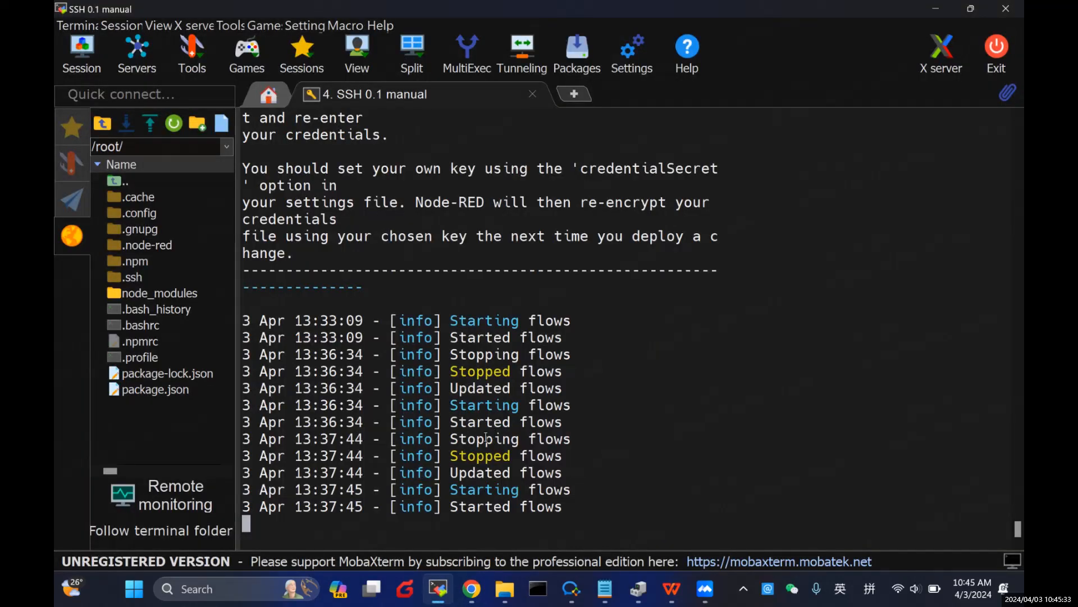
pyautogui.click(438, 589)
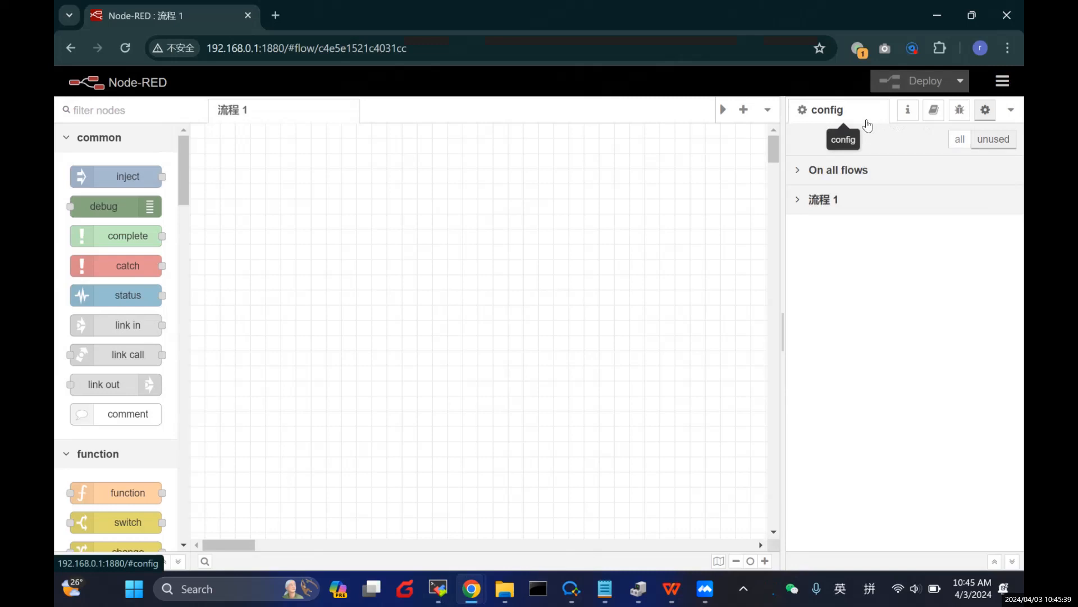
pyautogui.click(1004, 85)
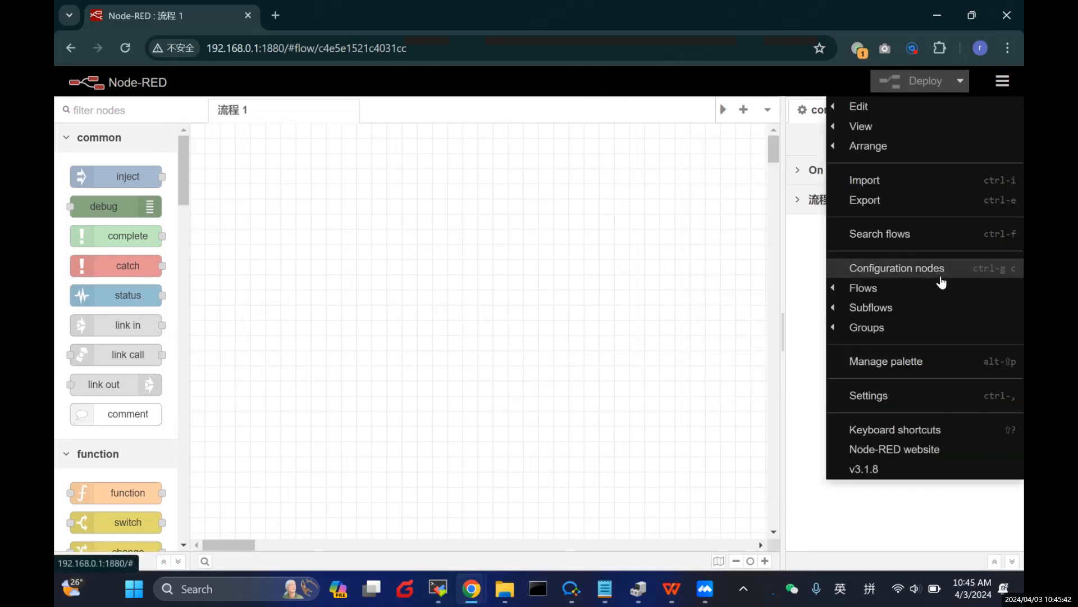
pyautogui.click(928, 361)
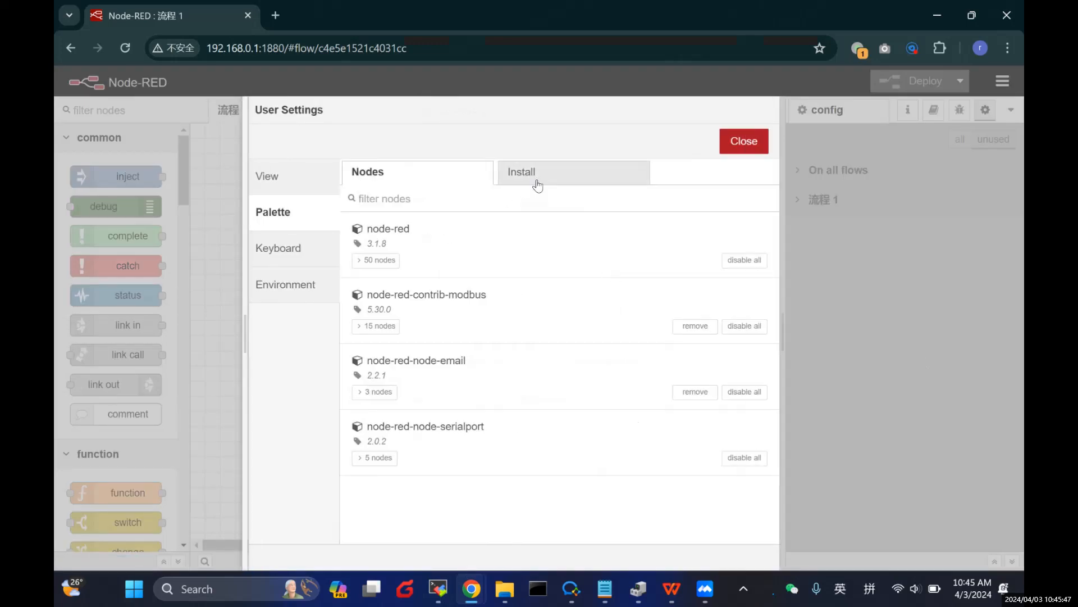
pyautogui.click(534, 181)
pyautogui.click(423, 230)
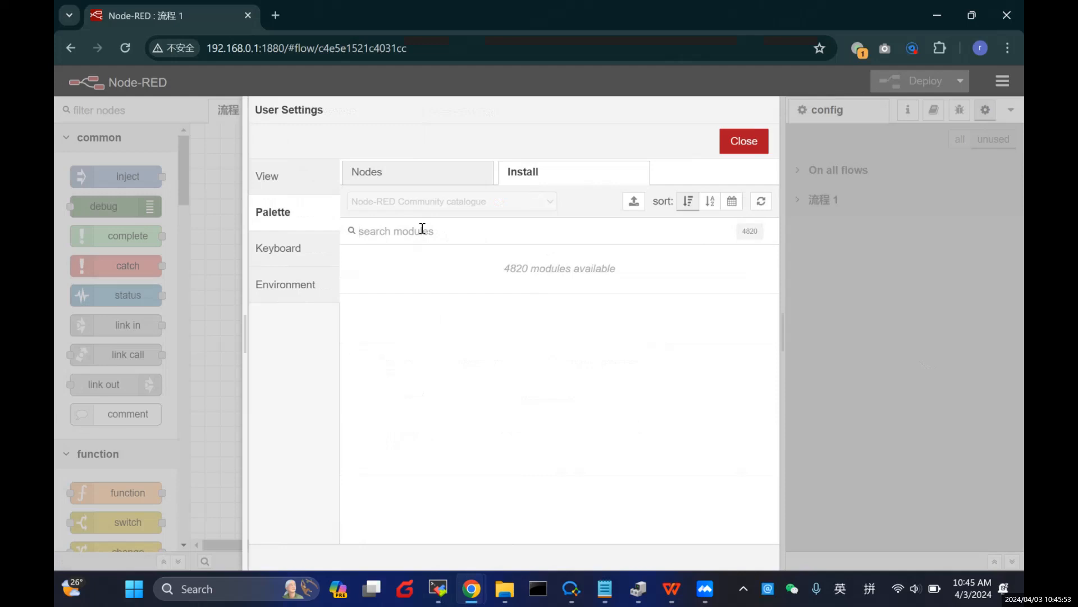
pyautogui.write('modu')
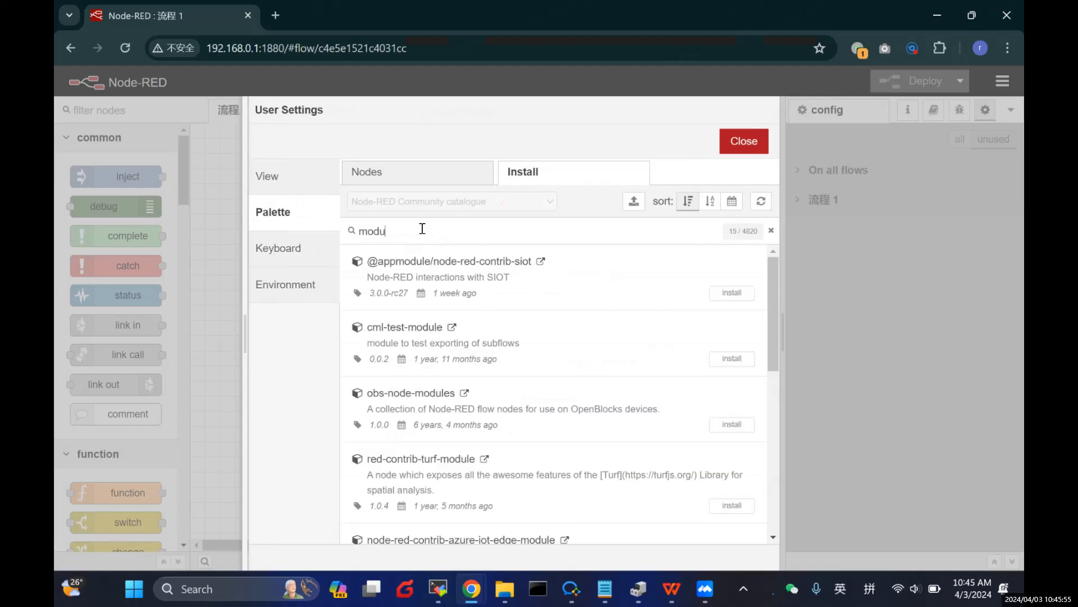
pyautogui.press('BackSpace')
pyautogui.write('bus')
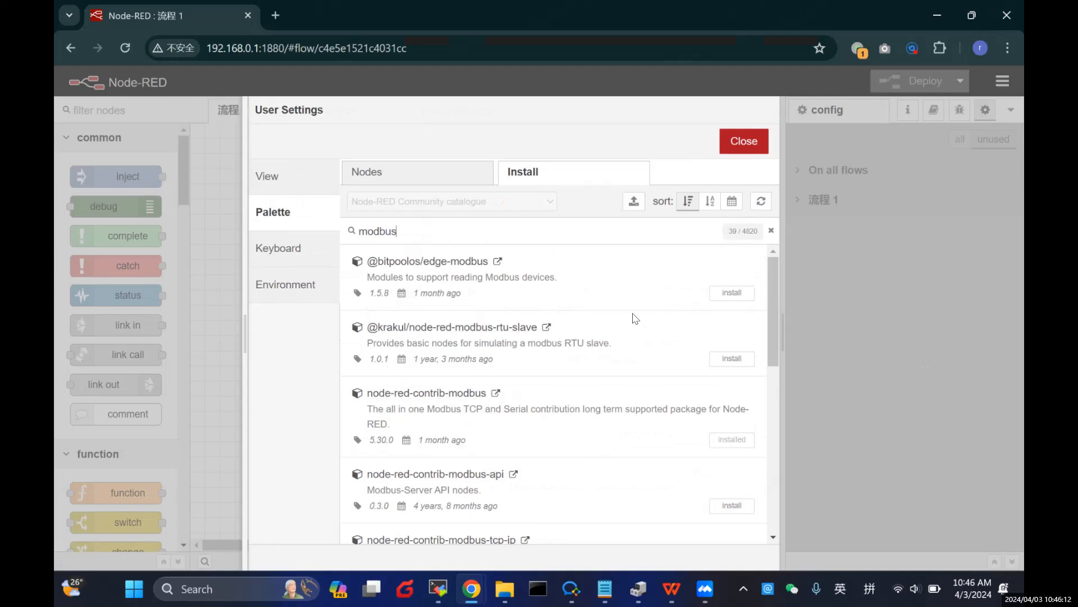
pyautogui.doubleClick(415, 230)
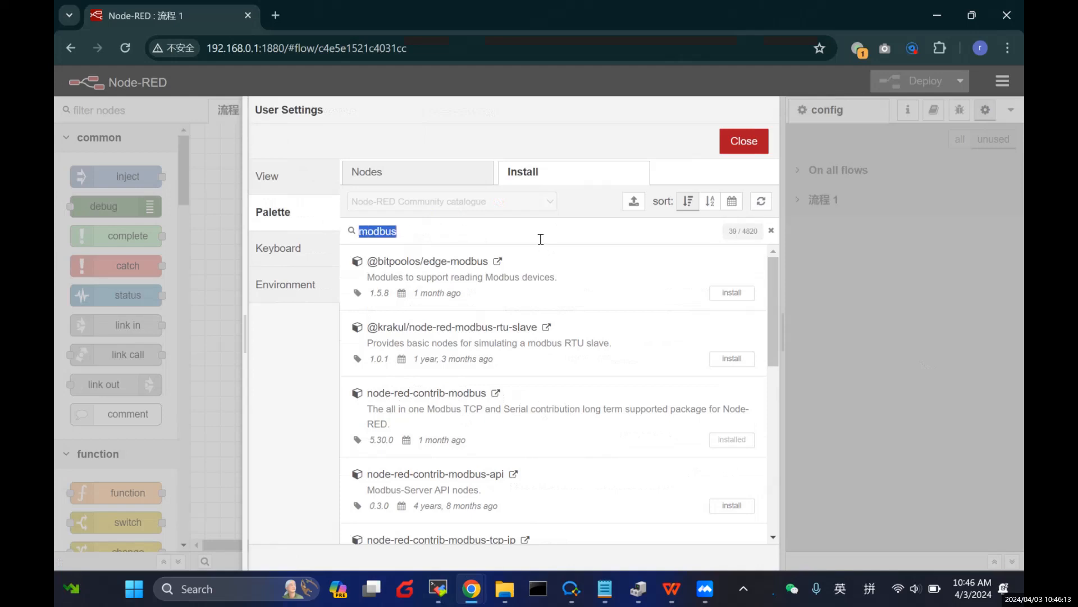
pyautogui.write('email')
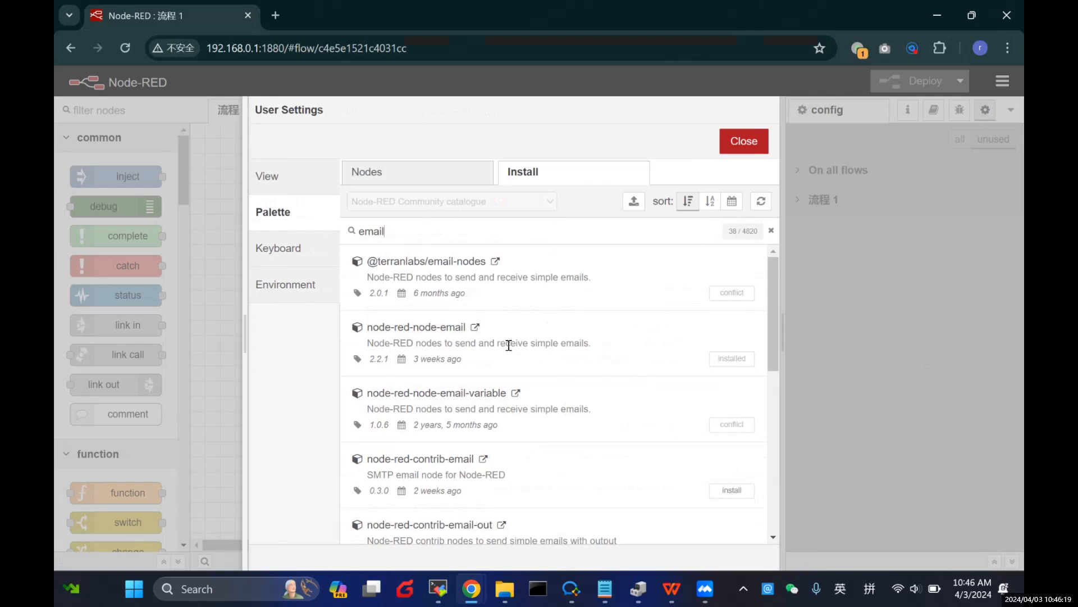
pyautogui.moveTo(376, 327); pyautogui.dragTo(441, 328)
pyautogui.click(406, 330)
pyautogui.click(731, 154)
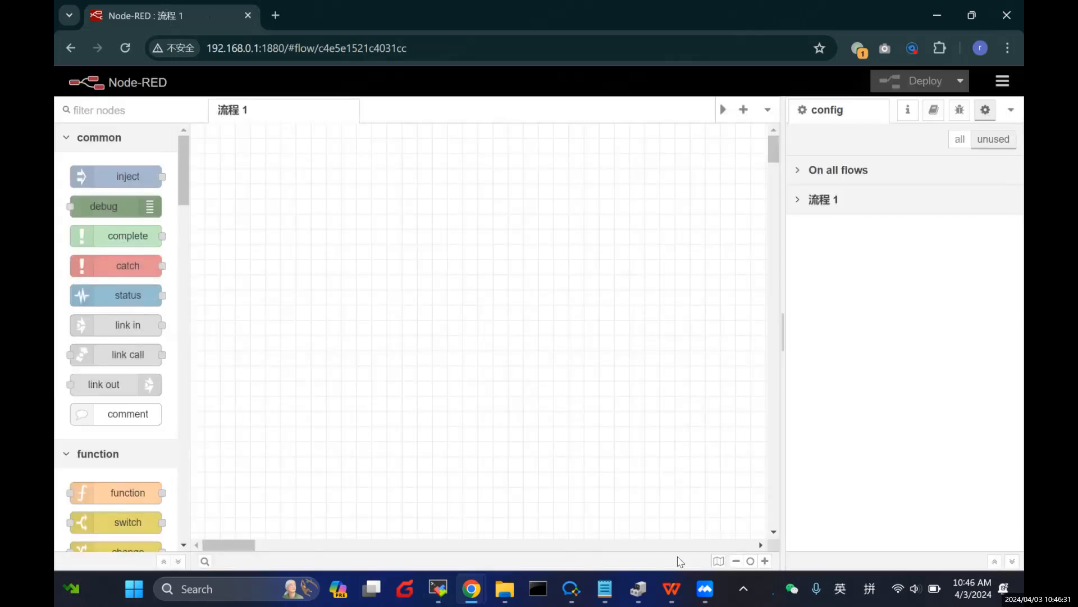
# Step: Launch the Modbus Slave simulator by searching Windows for 'slave'
pyautogui.click(673, 588)
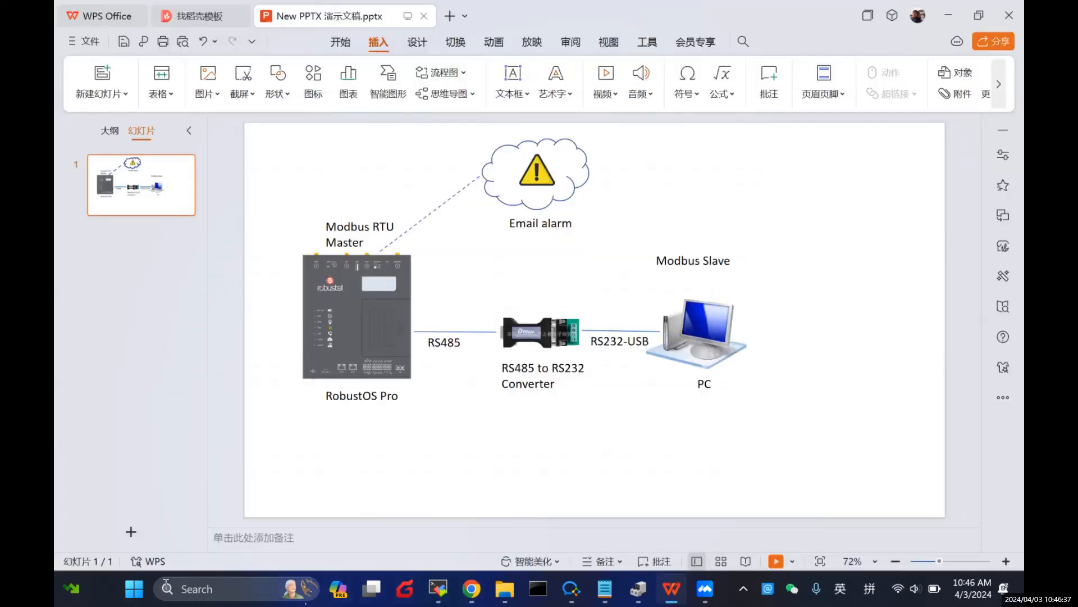
pyautogui.click(135, 596)
pyautogui.write('slave')
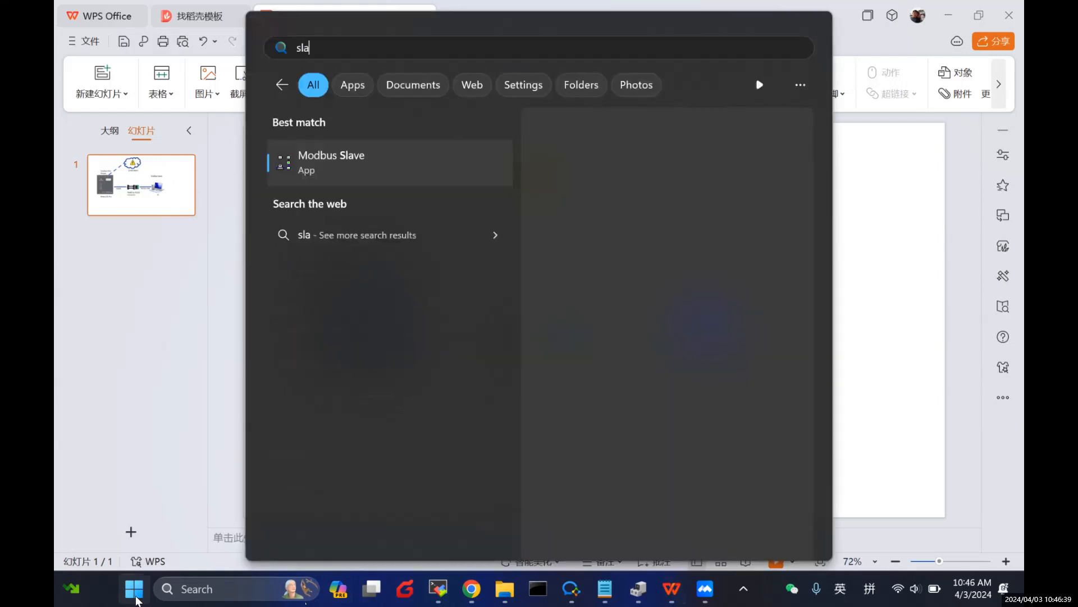
pyautogui.click(360, 165)
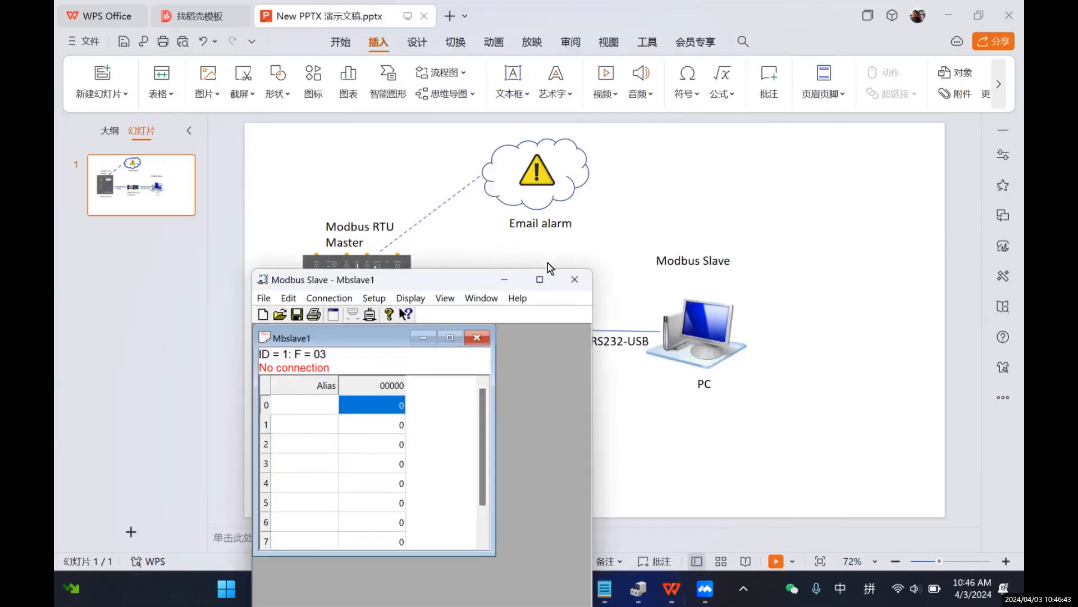
pyautogui.moveTo(451, 286); pyautogui.dragTo(440, 190)
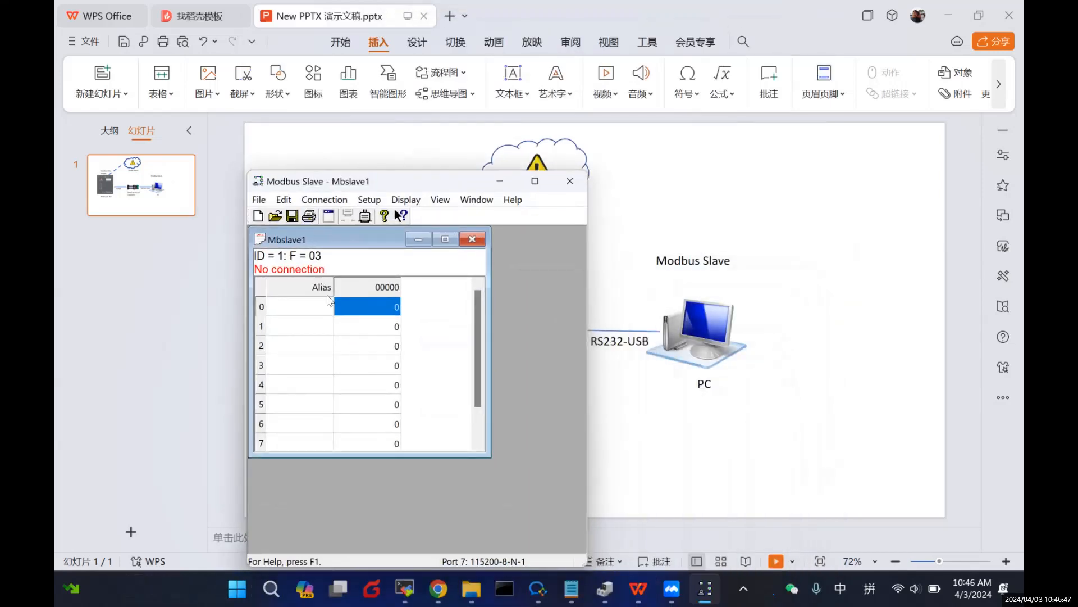
# Step: Confirm the Slave Definition: ID 1, function 03, address 0, quantity 10
pyautogui.click(334, 202)
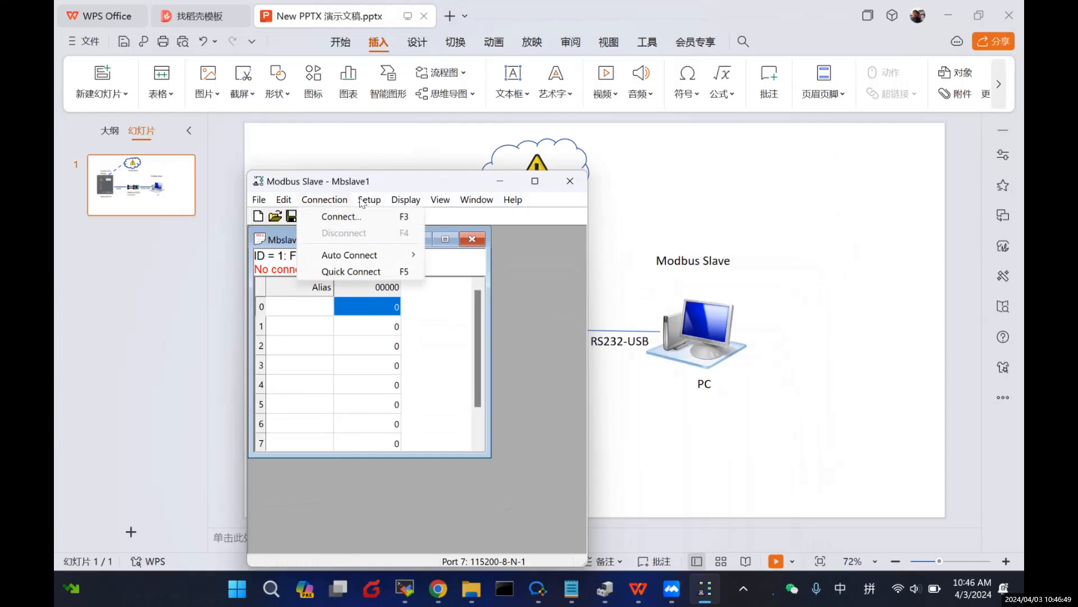
pyautogui.click(375, 216)
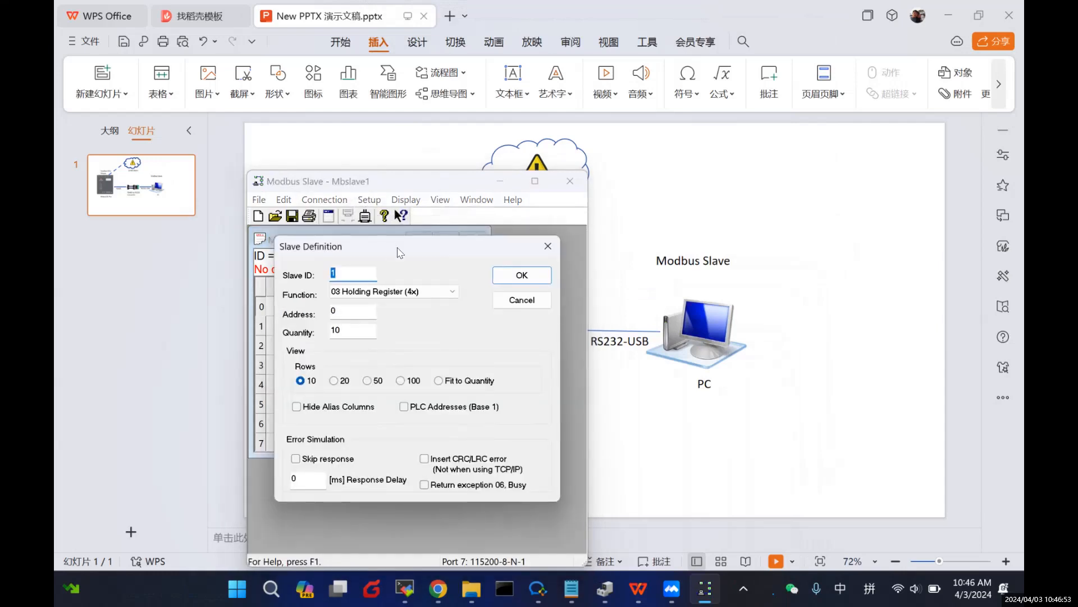
pyautogui.moveTo(397, 252); pyautogui.dragTo(414, 252)
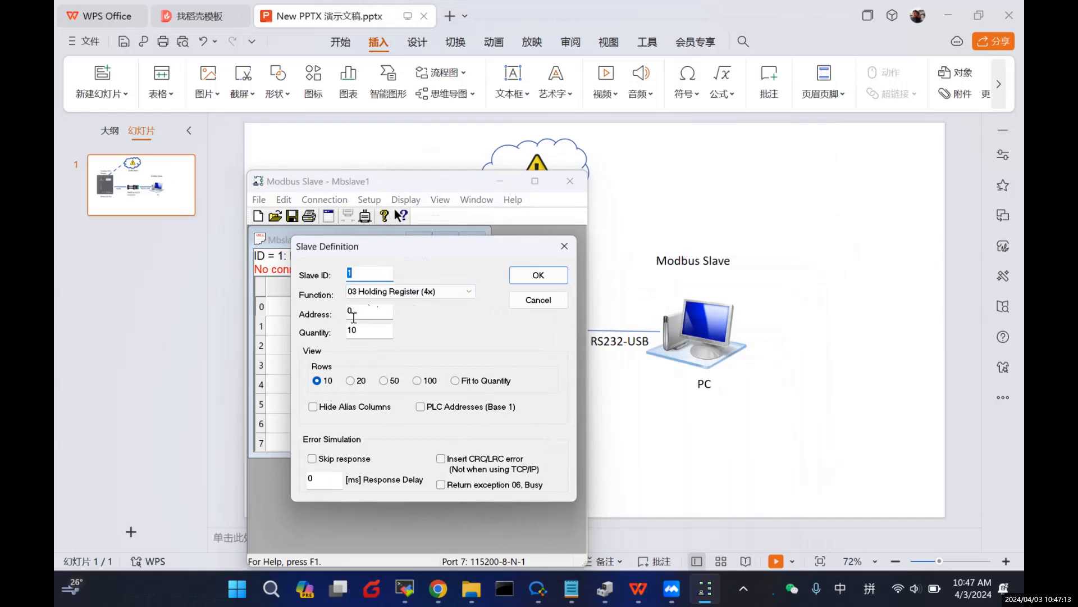
pyautogui.click(538, 276)
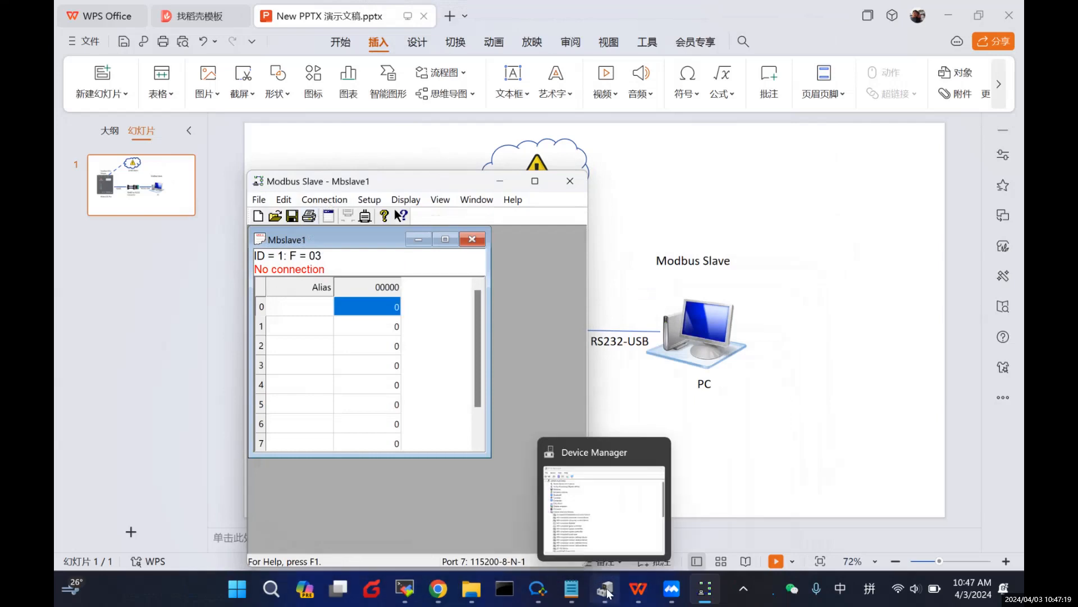
# Step: Check Device Manager's Ports list for the USB-to-Serial adapter on COM8
pyautogui.click(641, 590)
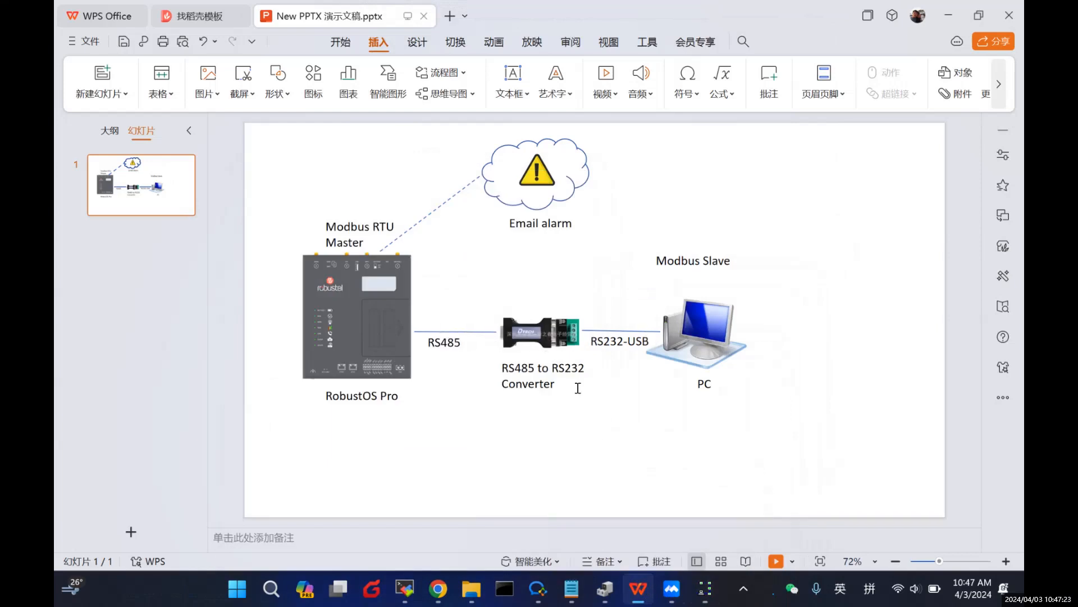
pyautogui.click(605, 590)
pyautogui.scroll(-8, 240, 366)
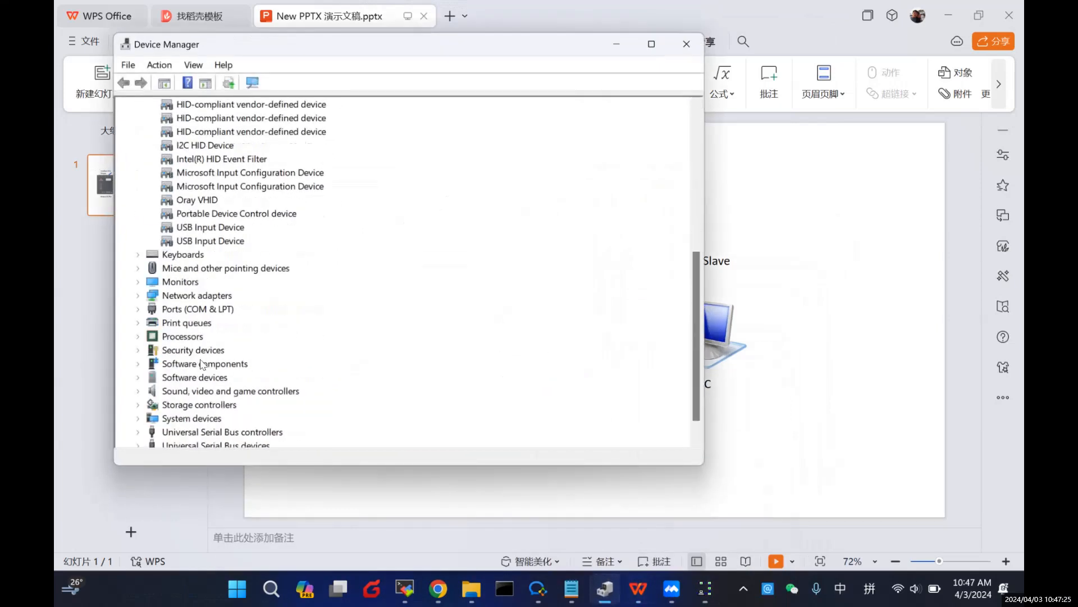
pyautogui.click(139, 309)
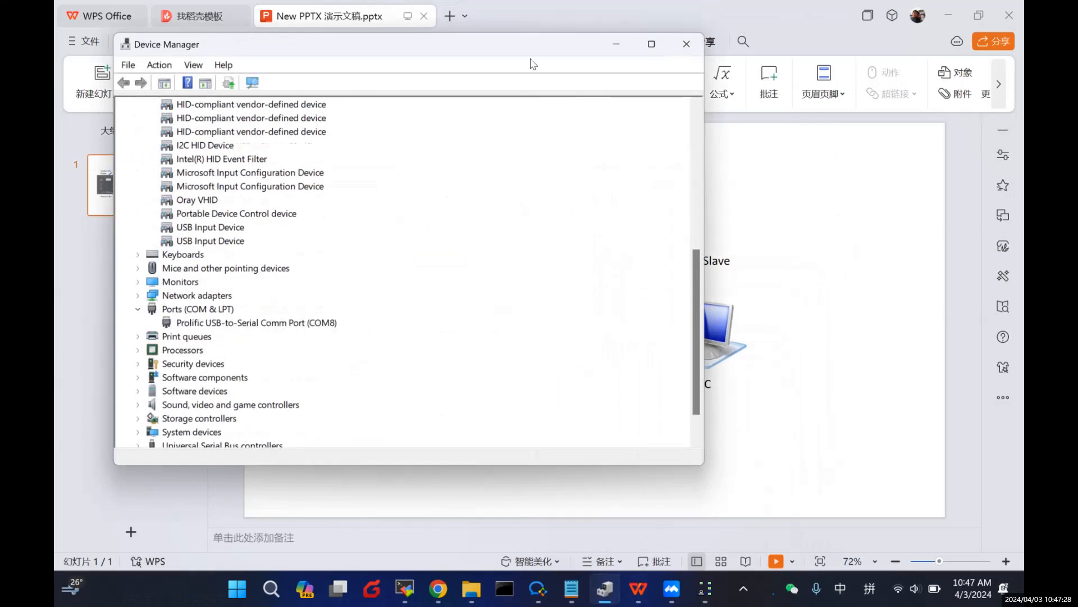
pyautogui.moveTo(508, 45); pyautogui.dragTo(470, 56)
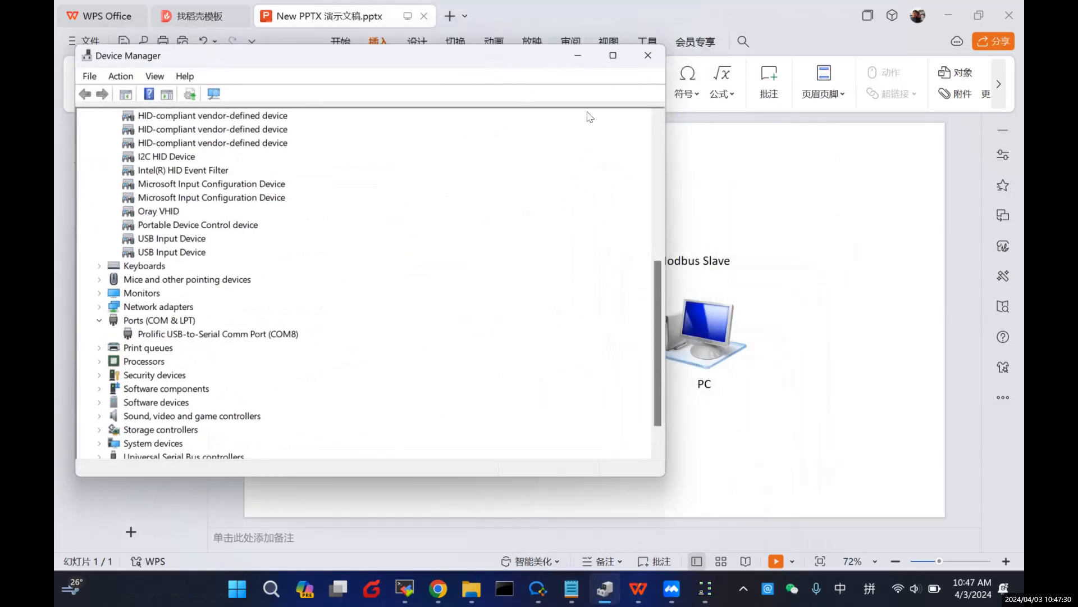
# Step: Minimize Device Manager and show Modbus Slave's Connection menu
pyautogui.click(577, 55)
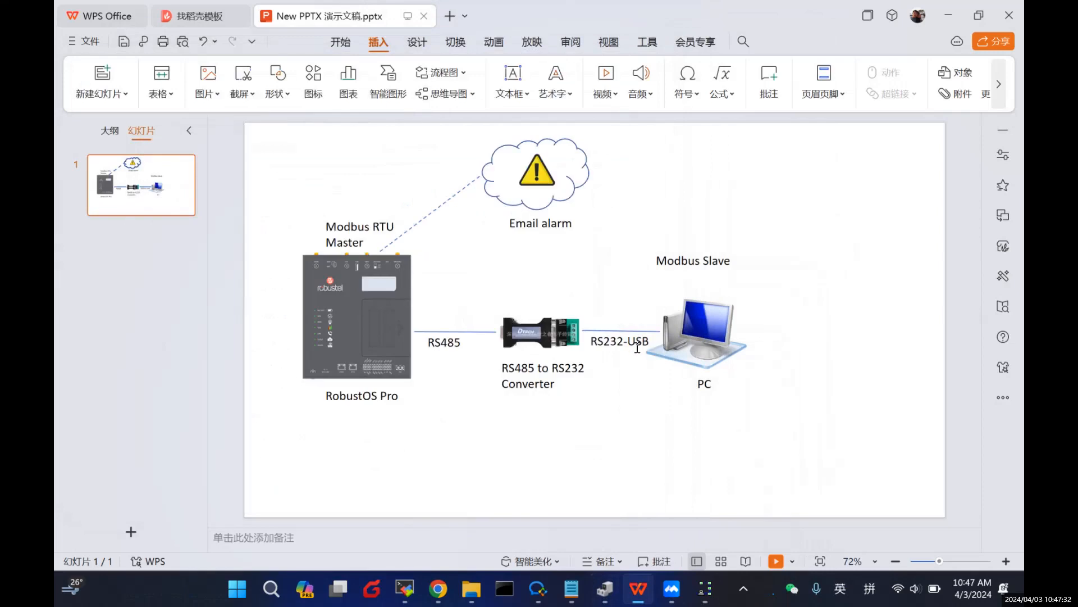
pyautogui.click(704, 589)
pyautogui.click(324, 200)
# Step: Connect Modbus Slave on Prolific USB-to-Serial Comm Port (COM8), then minimize it
pyautogui.click(330, 217)
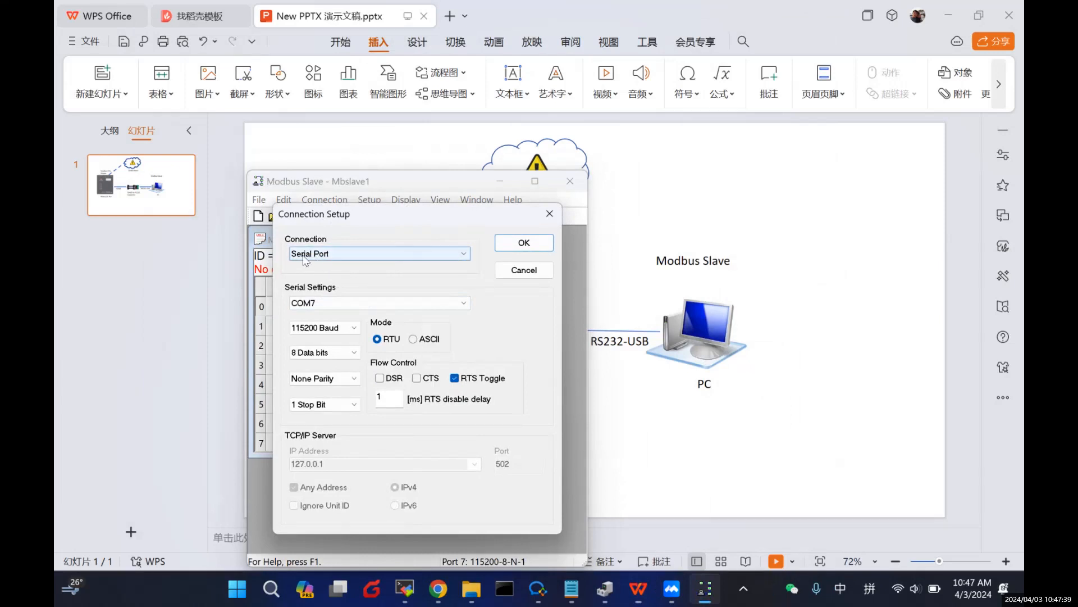
pyautogui.click(318, 302)
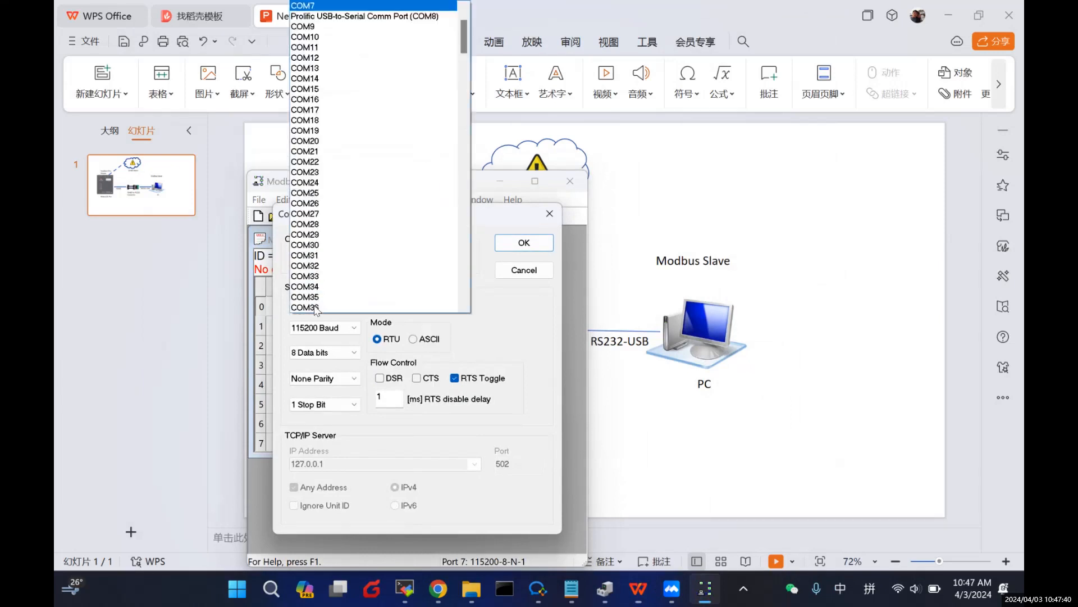
pyautogui.click(408, 17)
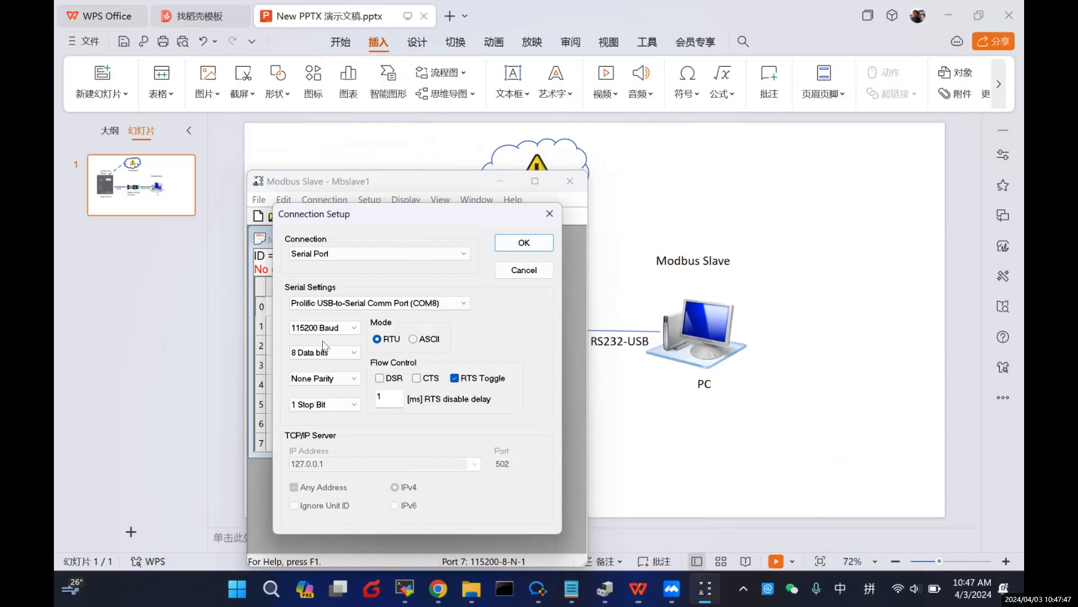
pyautogui.click(517, 245)
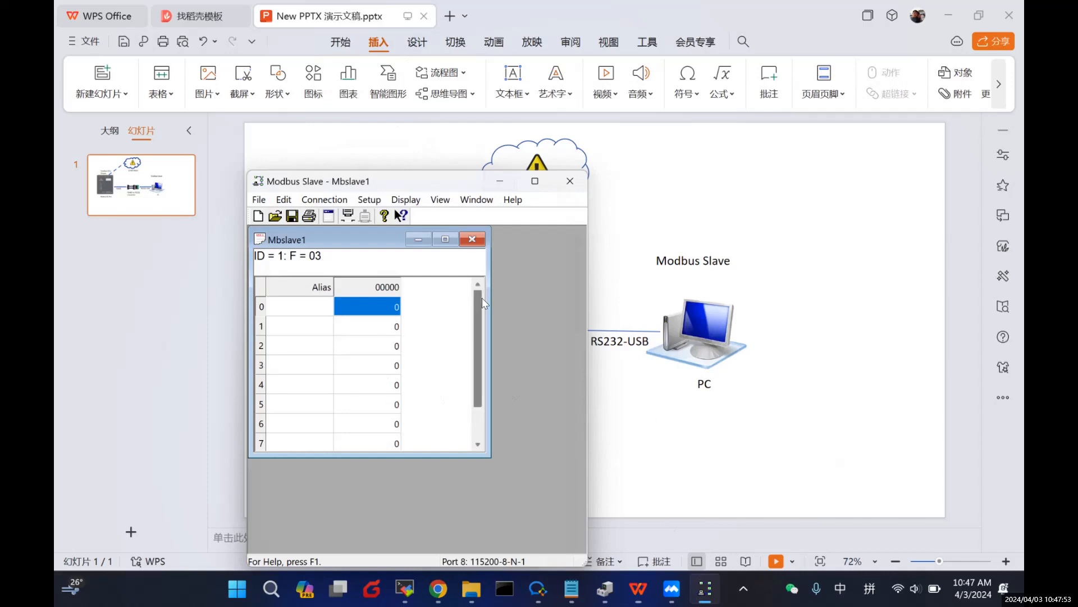
pyautogui.click(499, 181)
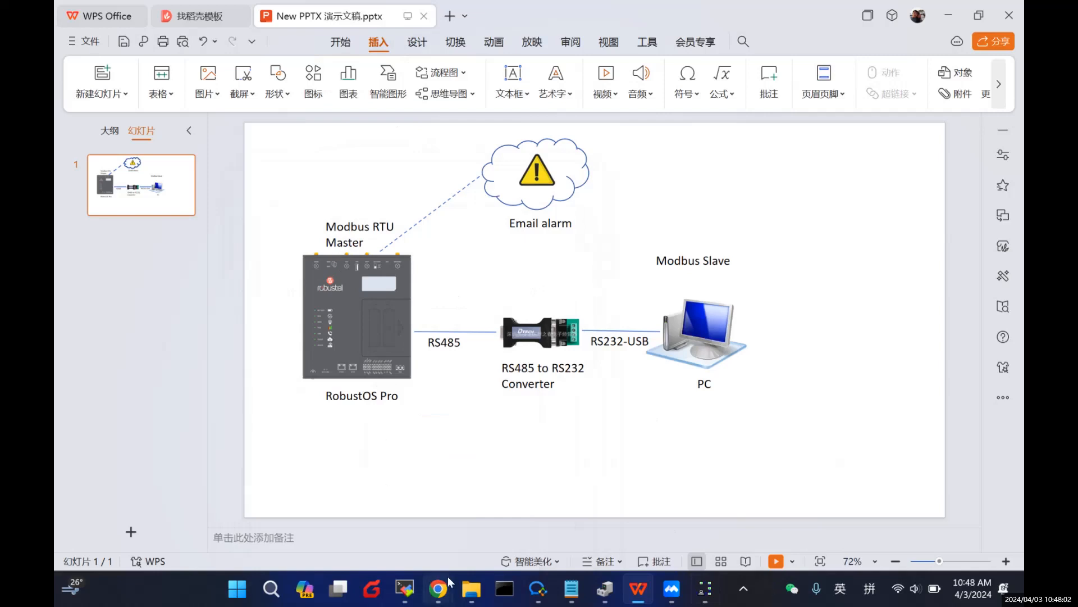
# Step: Drag a Modbus - Read node from the palette onto the 流程 1 canvas
pyautogui.moveTo(444, 584)
pyautogui.click(539, 497)
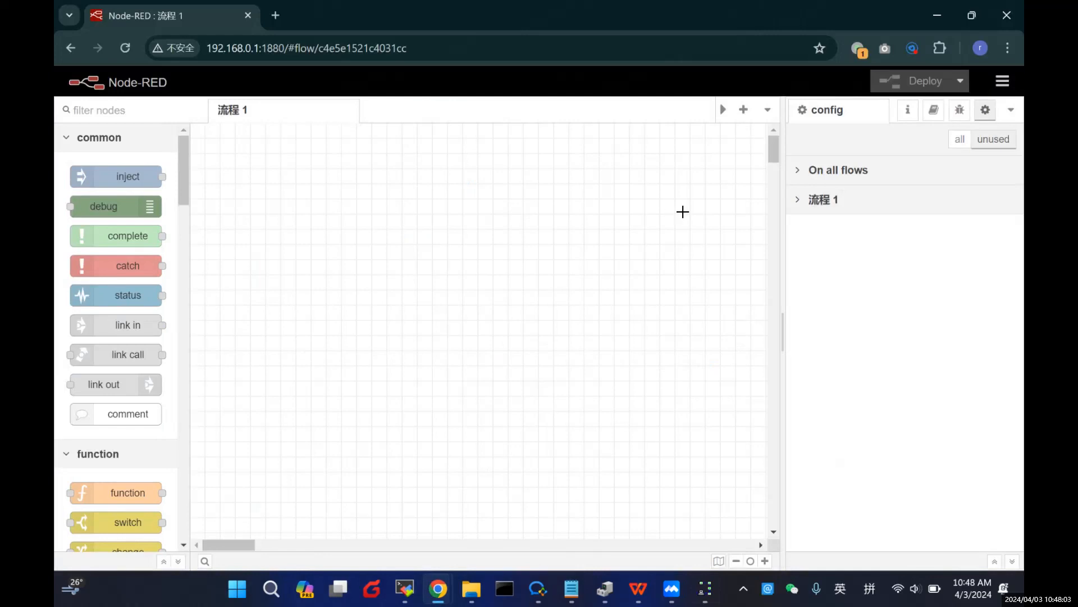
pyautogui.scroll(-11, 126, 371)
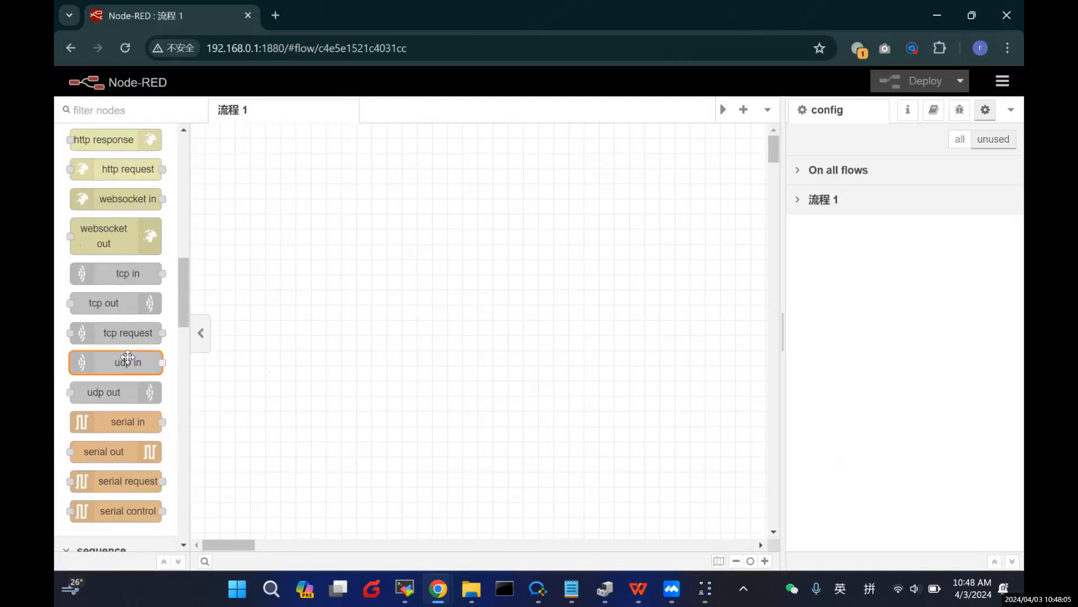
pyautogui.scroll(-15, 128, 360)
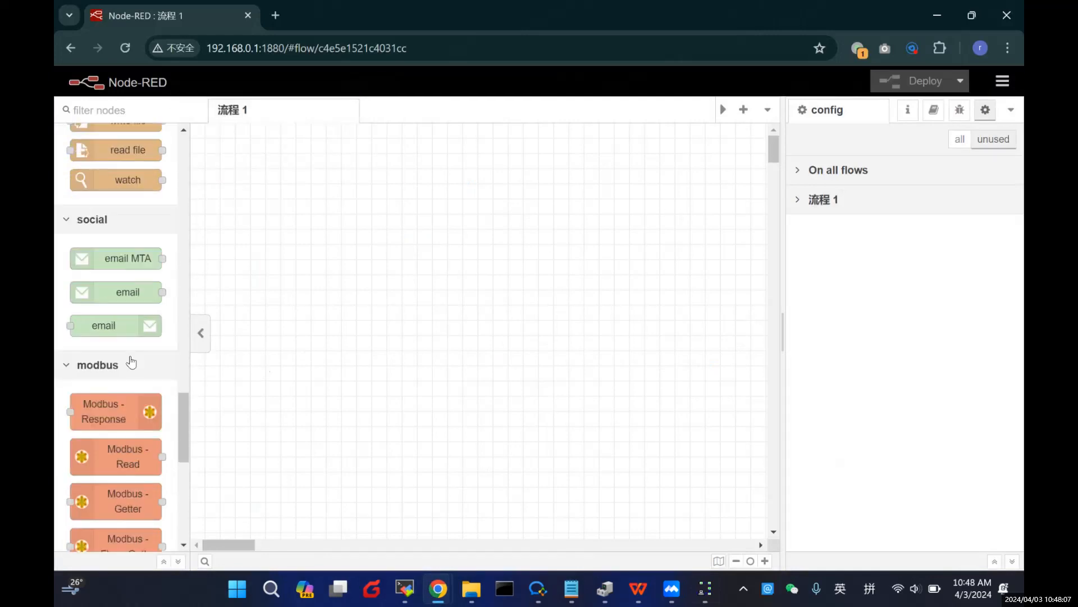
pyautogui.scroll(-5, 131, 362)
pyautogui.scroll(-6, 140, 345)
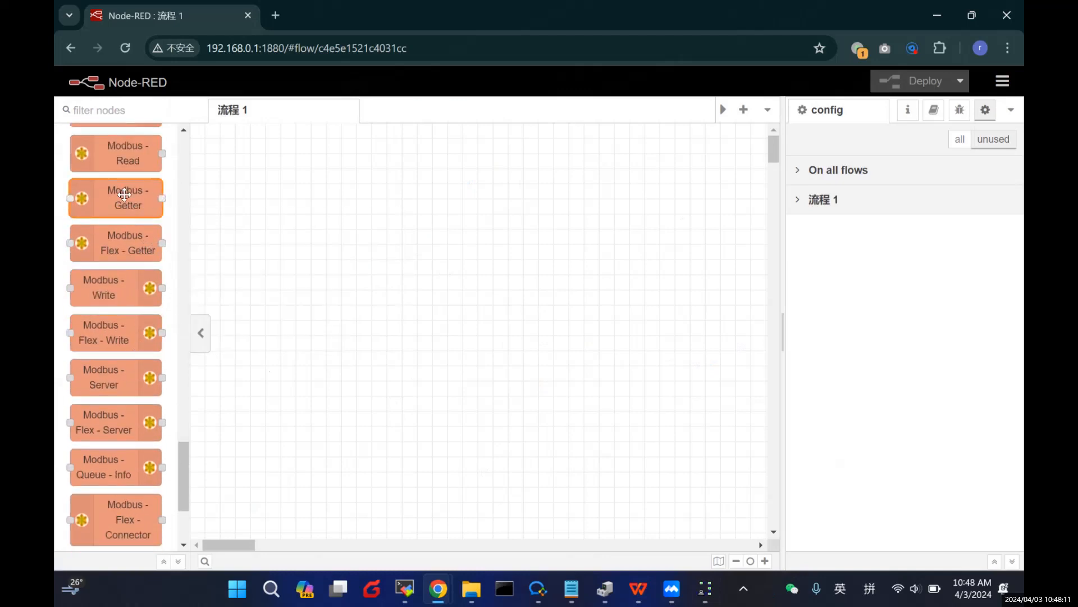
pyautogui.moveTo(130, 154)
pyautogui.mouseDown()
pyautogui.moveTo(199, 167)
pyautogui.moveTo(392, 304)
pyautogui.moveTo(355, 306)
pyautogui.mouseUp()
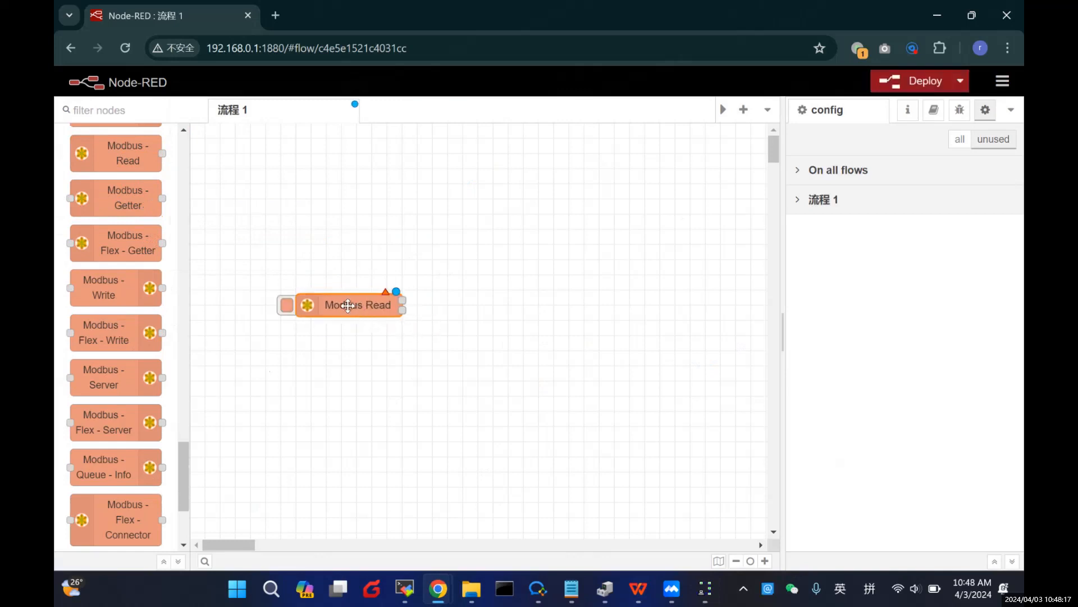
pyautogui.scroll(3, 118, 241)
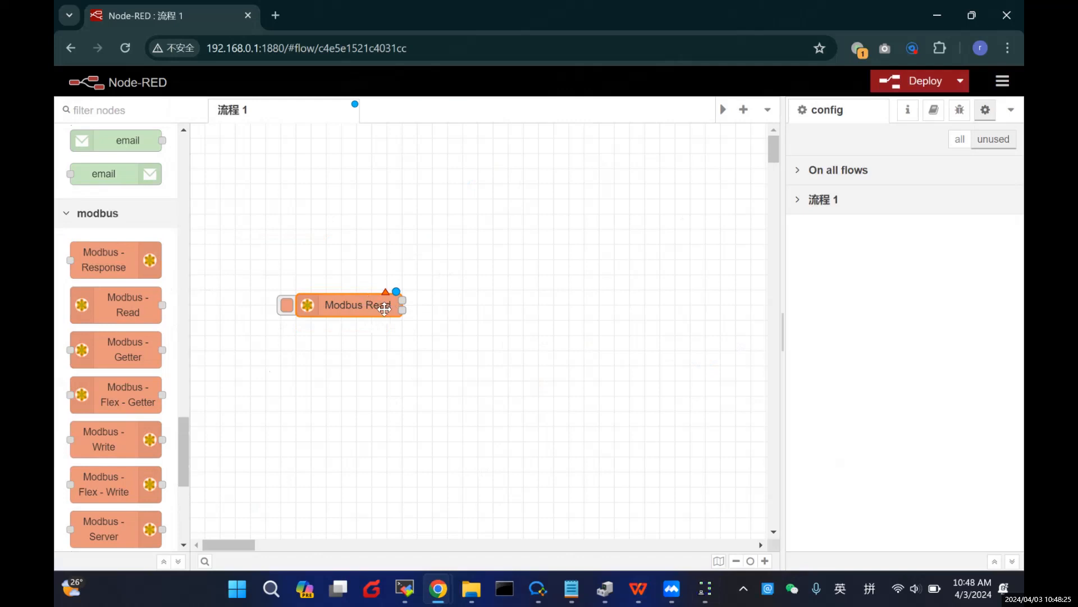
# Step: Highlight the 'Configure Modbus' step in the Notepad plan, then minimize it
pyautogui.click(572, 588)
pyautogui.moveTo(166, 245); pyautogui.dragTo(288, 250)
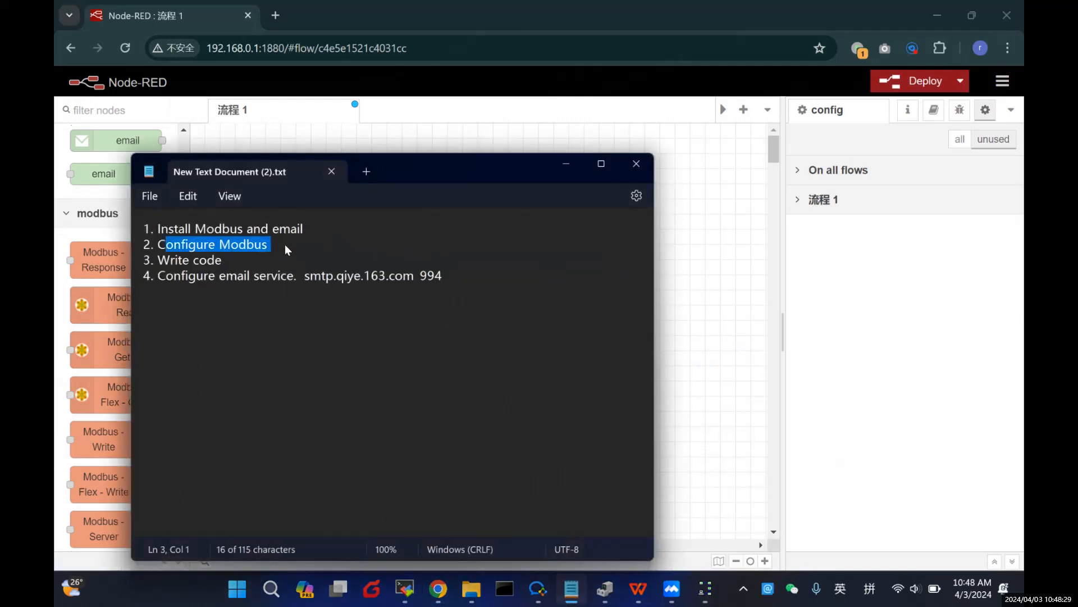
pyautogui.click(568, 164)
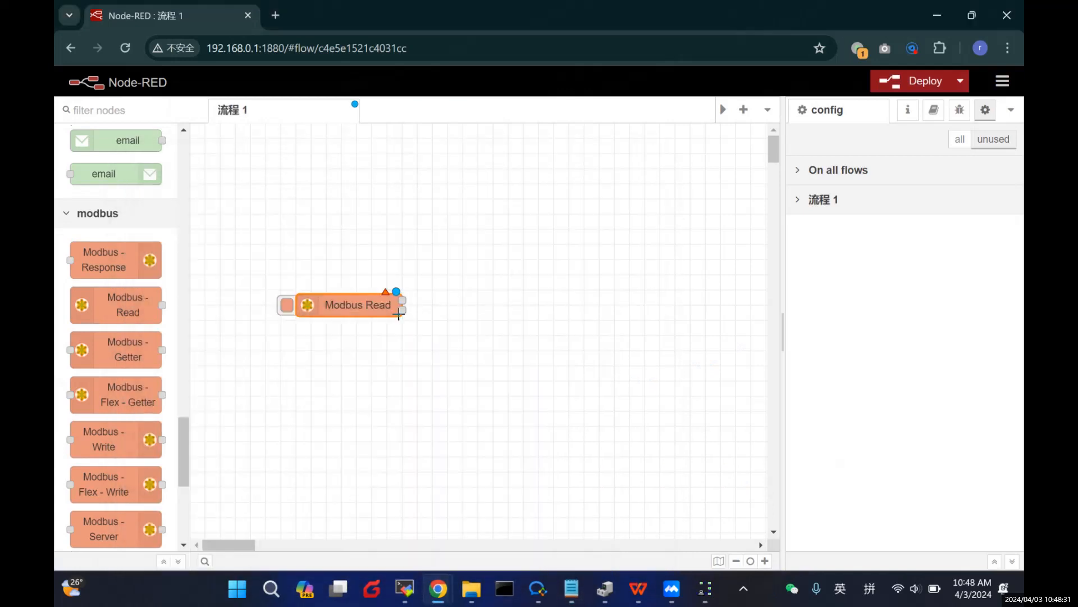
# Step: Open the Modbus Read node's settings and set Unit-Id to 1
pyautogui.doubleClick(360, 303)
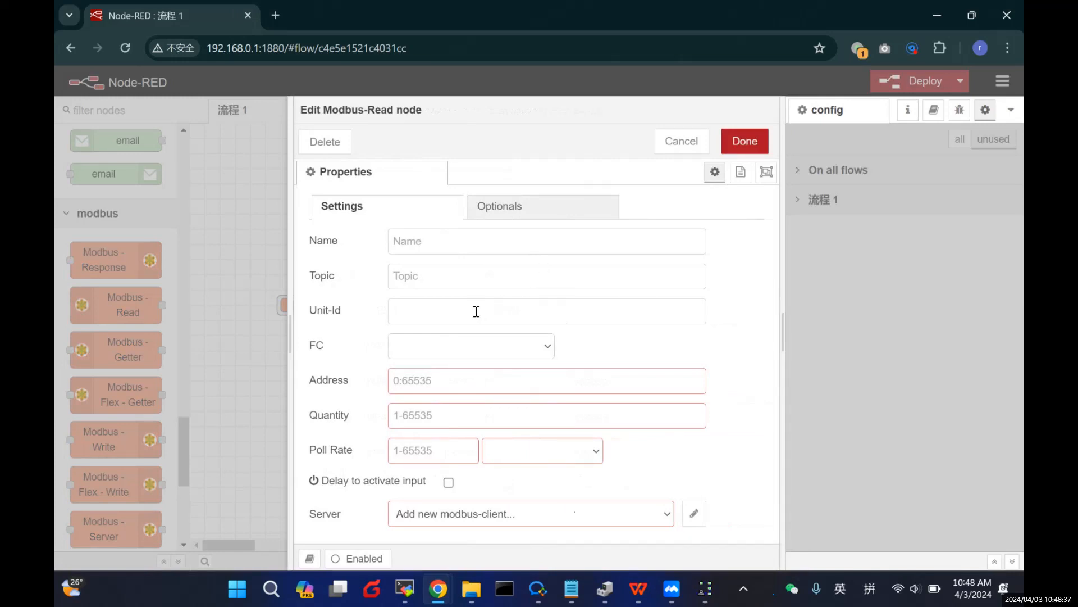
pyautogui.click(432, 315)
pyautogui.write('1')
pyautogui.click(481, 351)
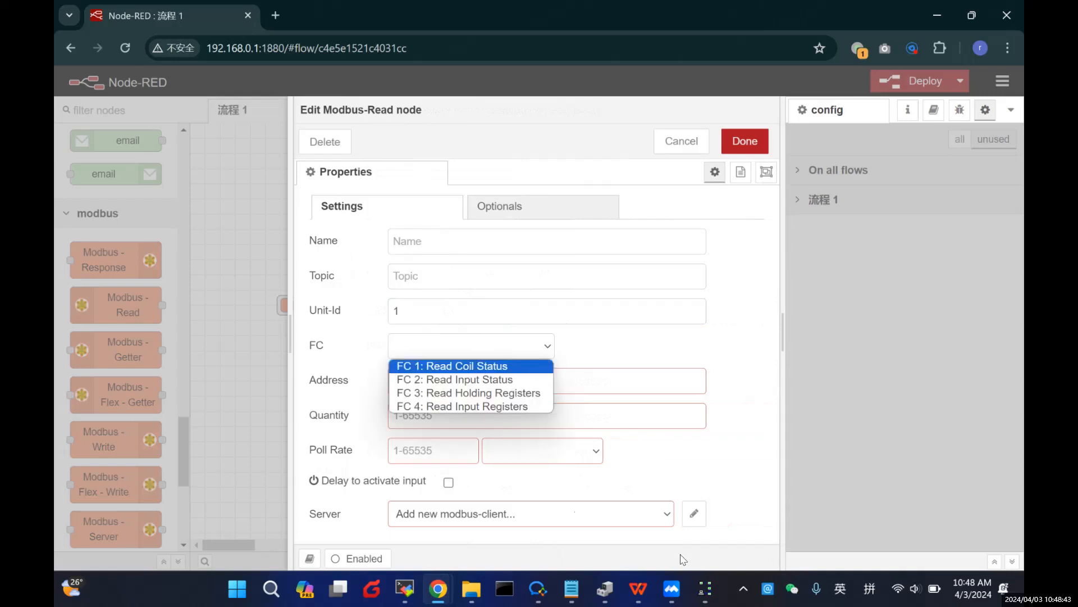
# Step: Check Modbus Slave's slave definition for ID 1 and function 03
pyautogui.click(706, 588)
pyautogui.rightClick(387, 317)
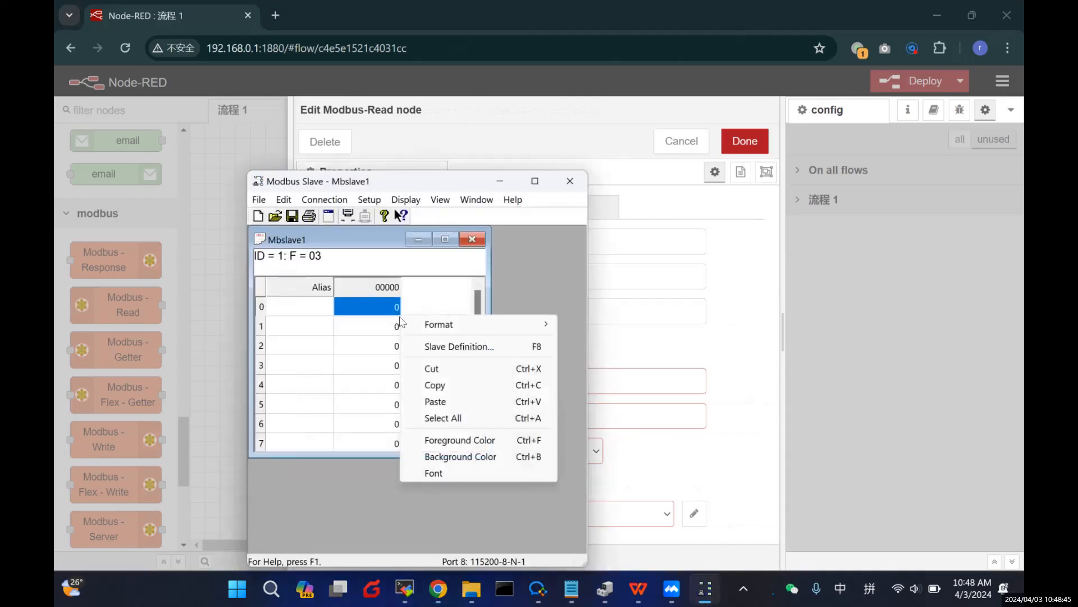
pyautogui.click(427, 344)
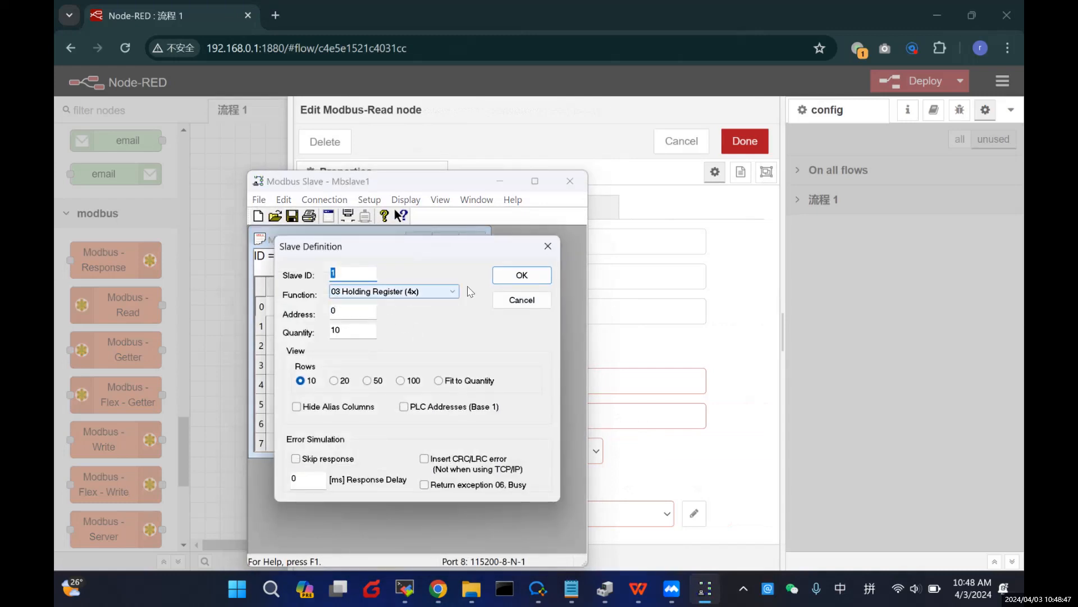
pyautogui.click(548, 246)
pyautogui.click(500, 182)
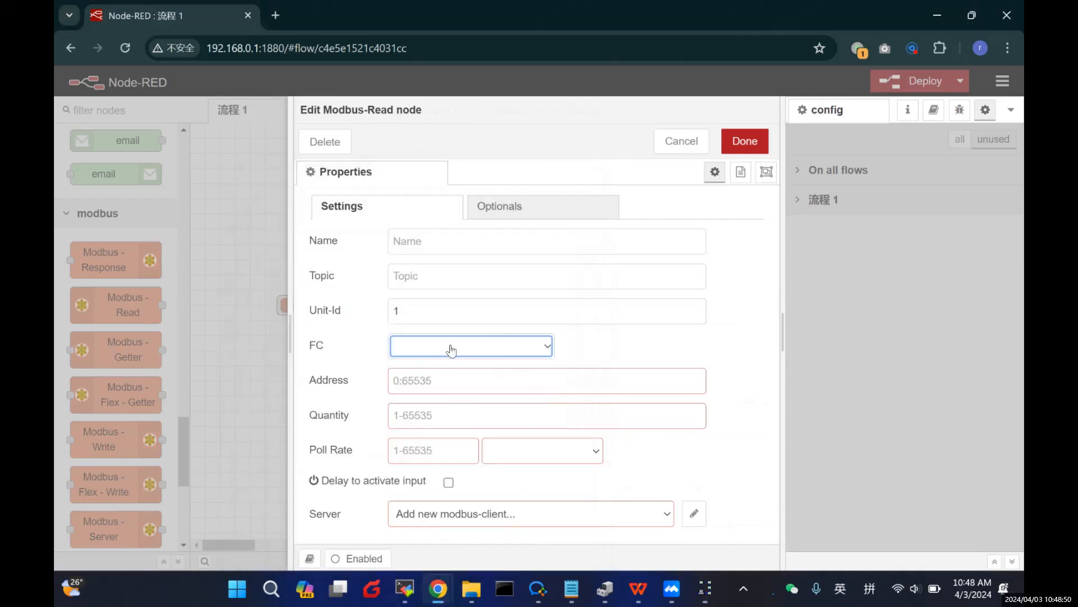
# Step: Choose FC 3: Read Holding Registers as the node's function code
pyautogui.click(453, 346)
pyautogui.click(442, 394)
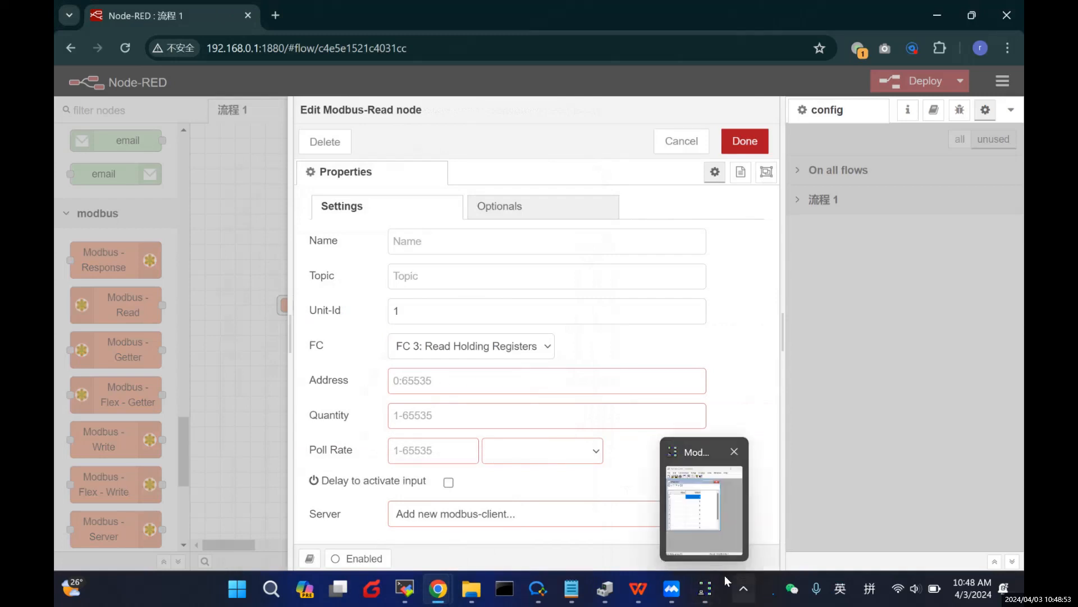
pyautogui.click(451, 381)
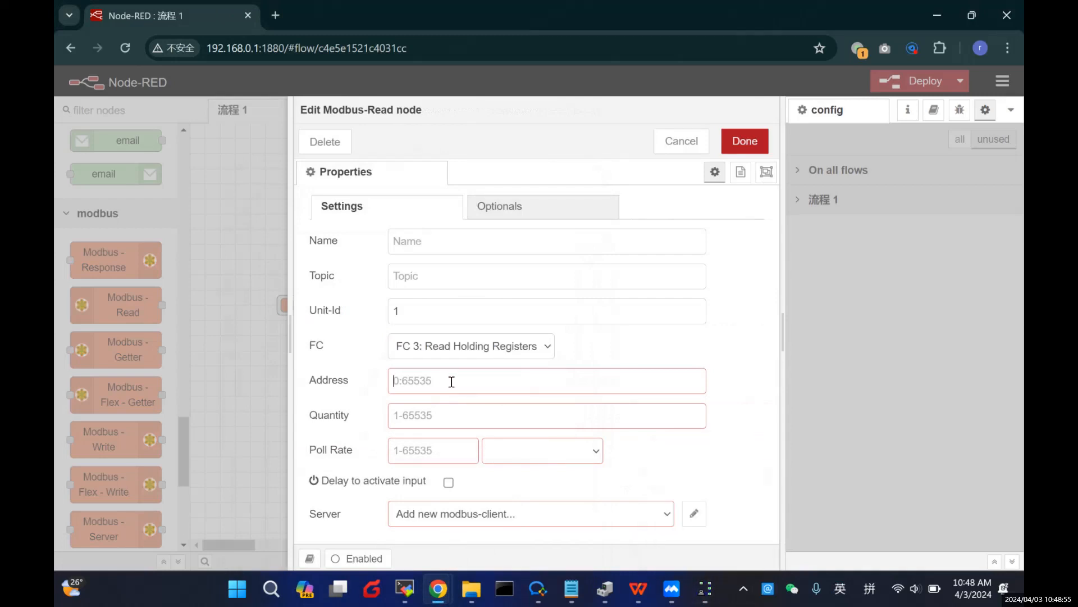
# Step: Set address 0, quantity 2 and a 5-second poll rate on the Modbus Read node
pyautogui.write('0')
pyautogui.click(448, 408)
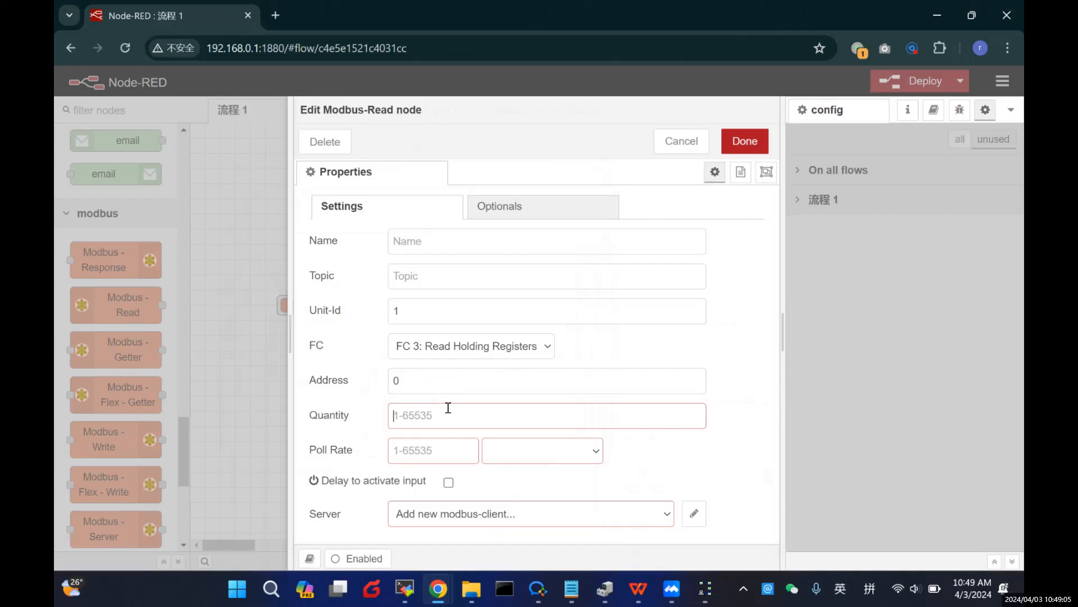
pyautogui.write('2')
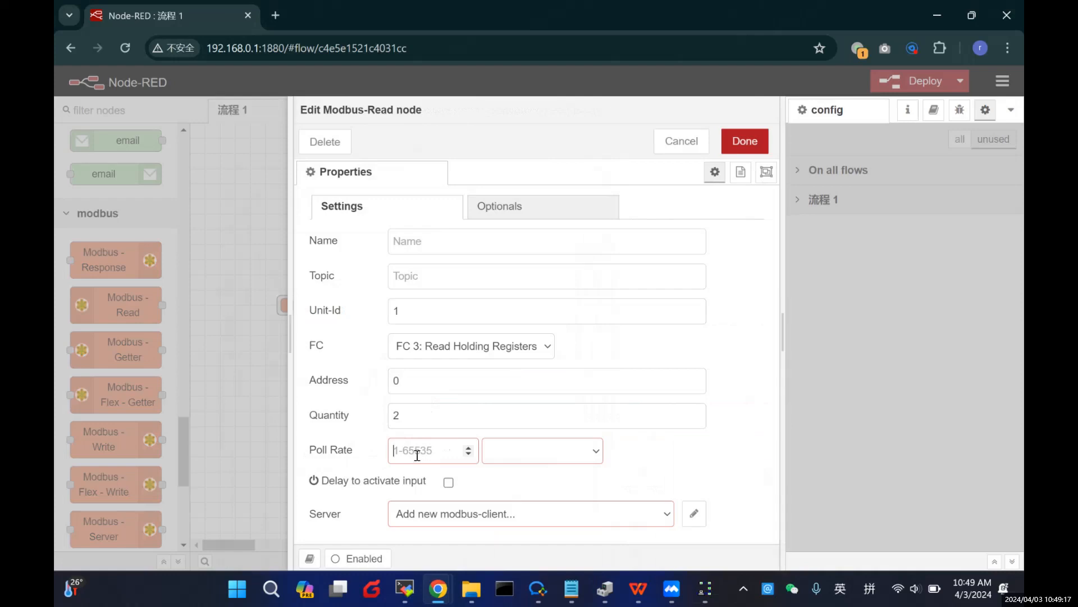
pyautogui.write('5')
pyautogui.click(505, 453)
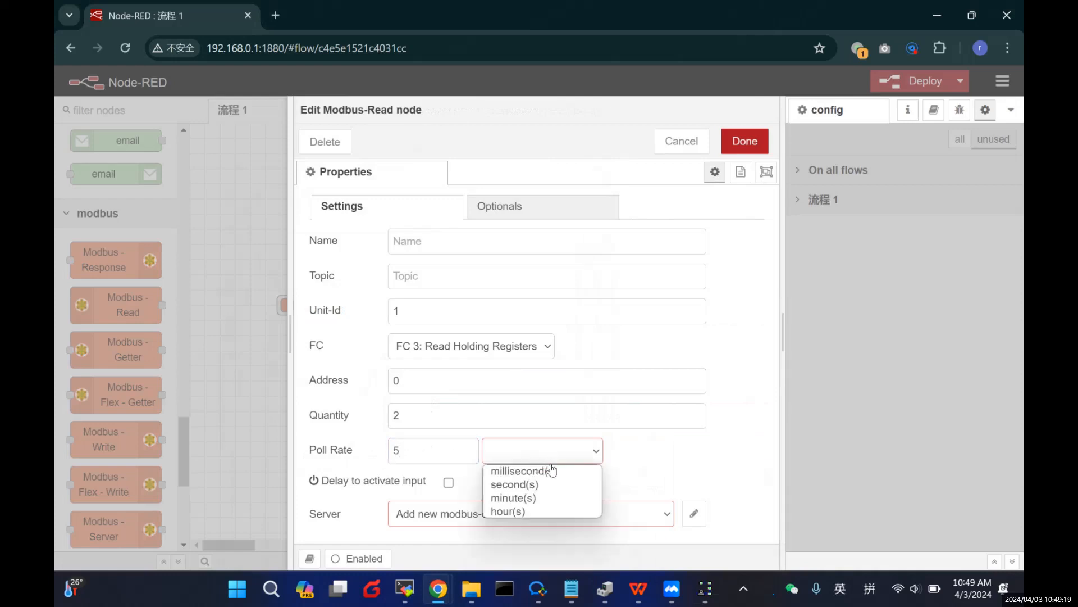
pyautogui.click(514, 485)
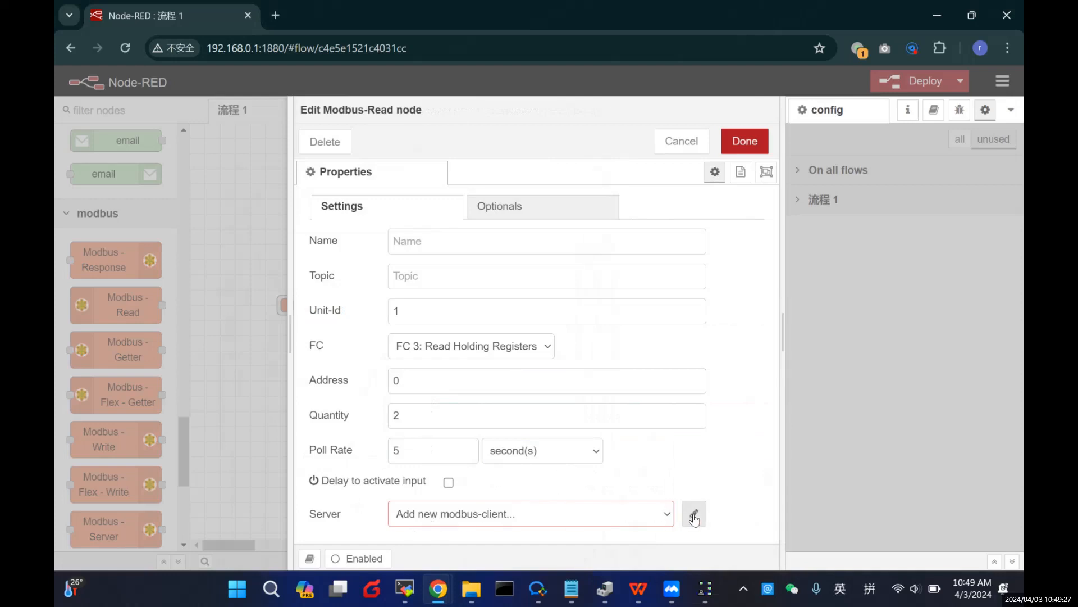
pyautogui.click(648, 521)
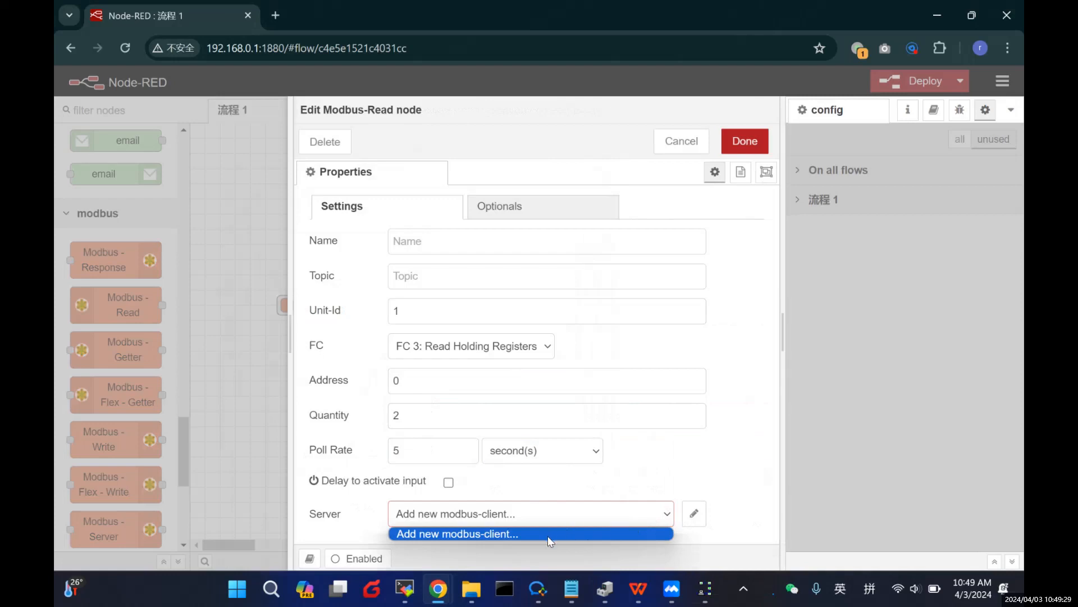
# Step: Create a new Serial Modbus server with its port path set to /dev/ttyCOM1
pyautogui.click(696, 518)
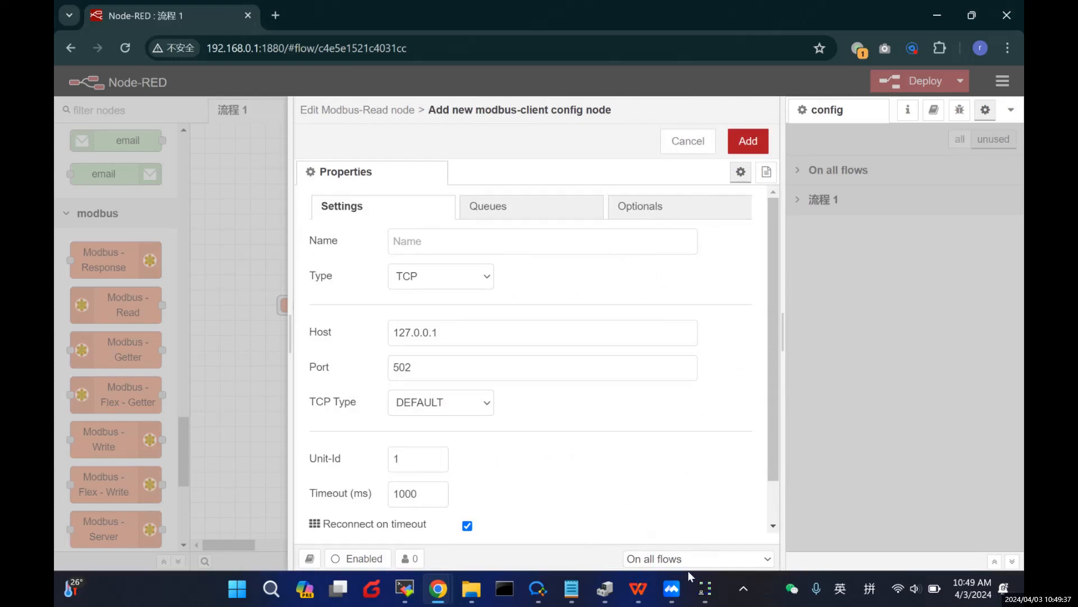
pyautogui.click(706, 587)
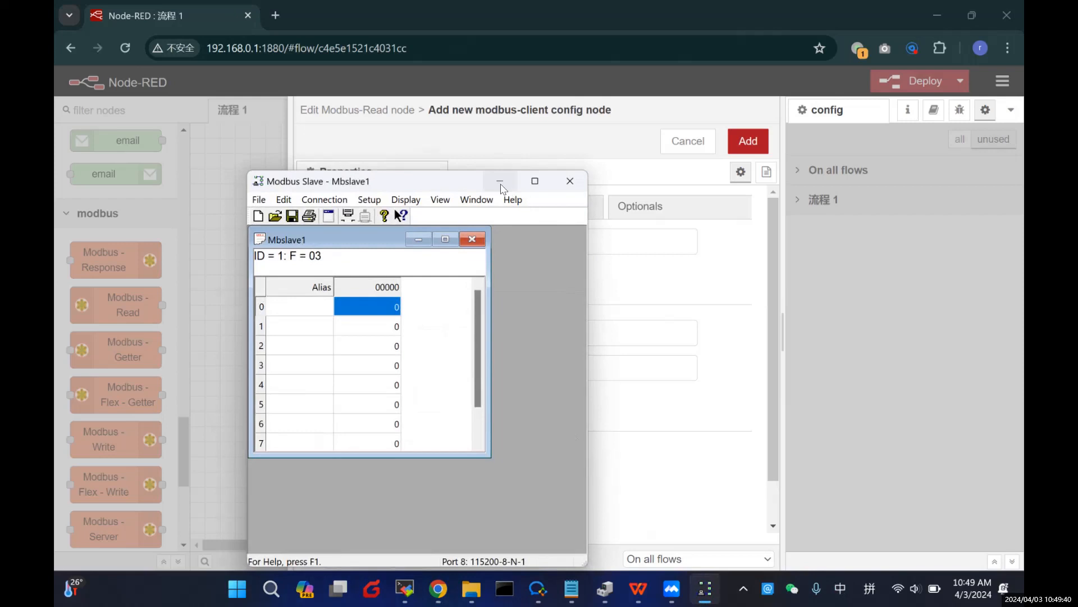
pyautogui.click(499, 180)
pyautogui.click(443, 275)
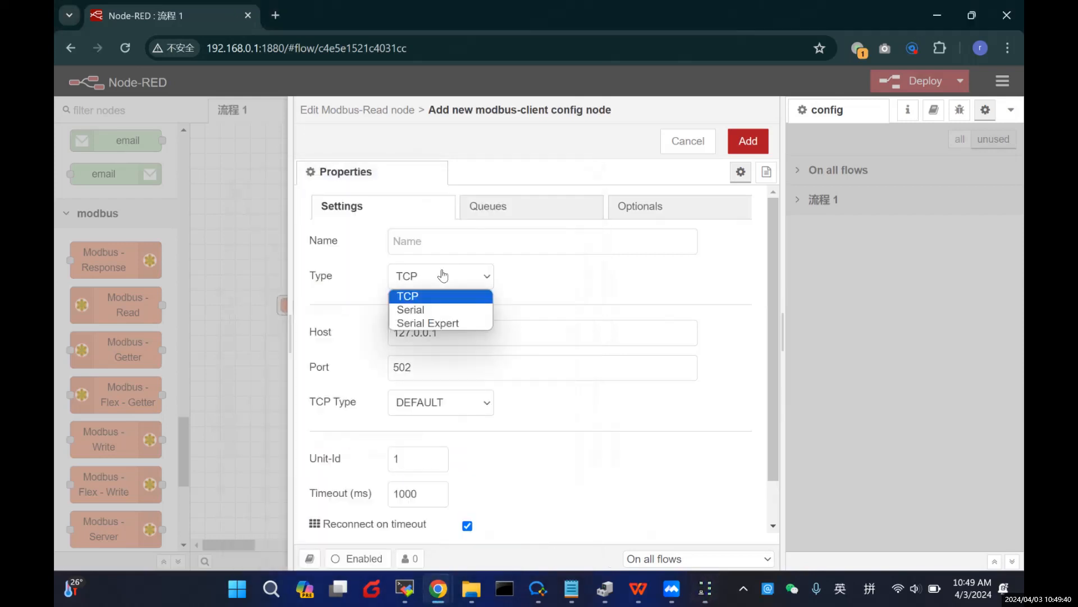
pyautogui.click(440, 310)
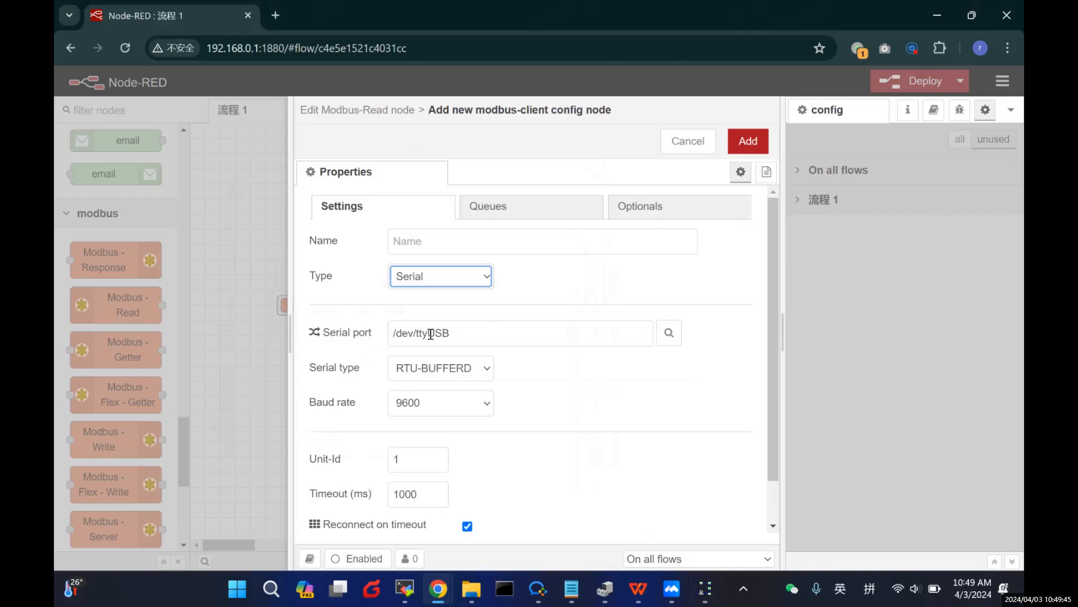
pyautogui.moveTo(430, 334); pyautogui.dragTo(448, 332)
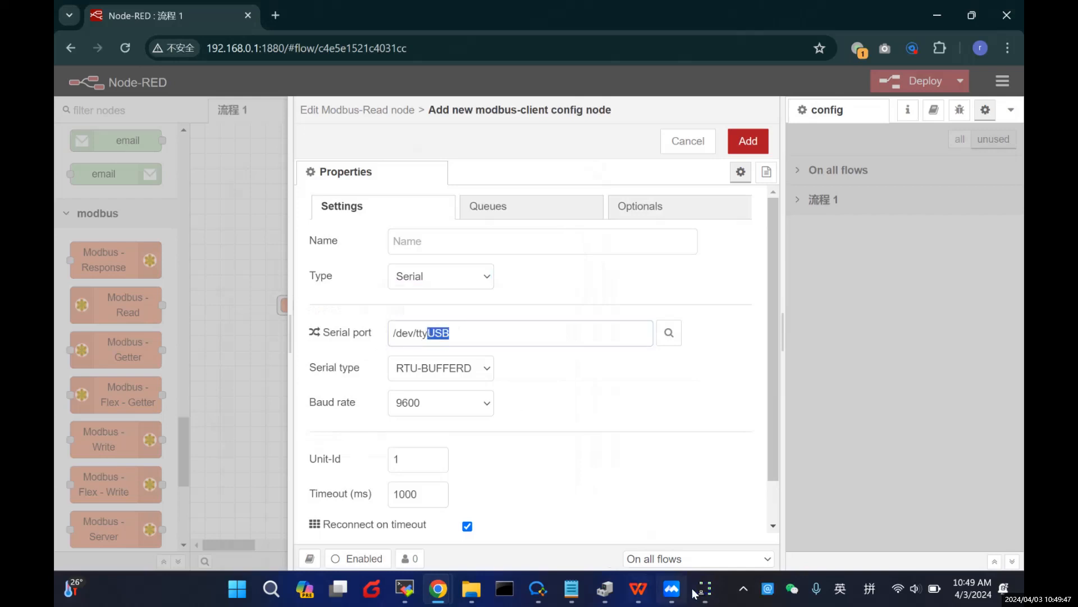
pyautogui.moveTo(638, 597)
pyautogui.click(638, 589)
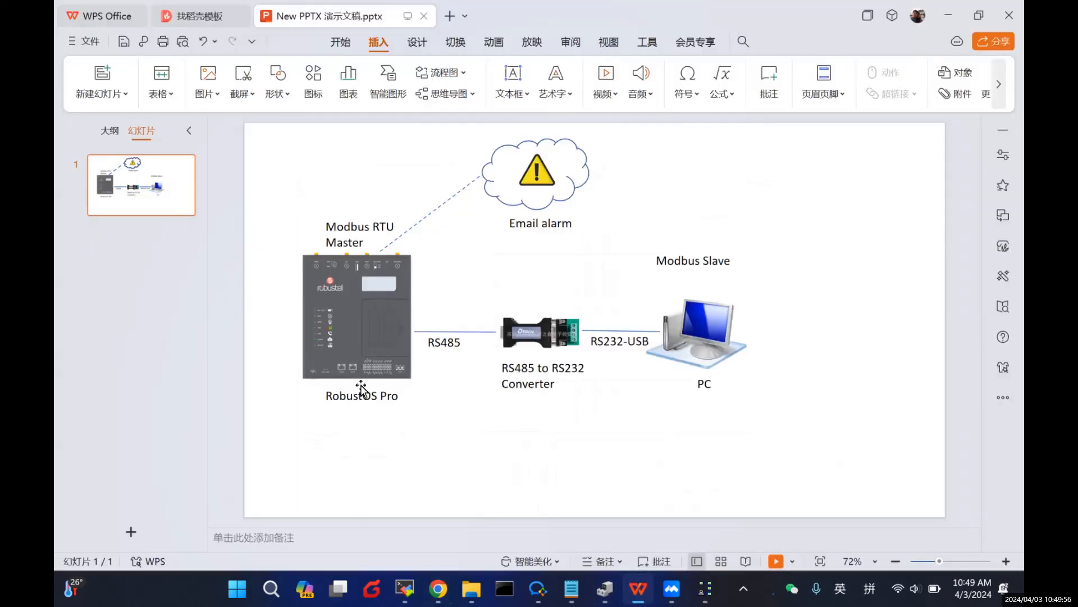
pyautogui.click(638, 589)
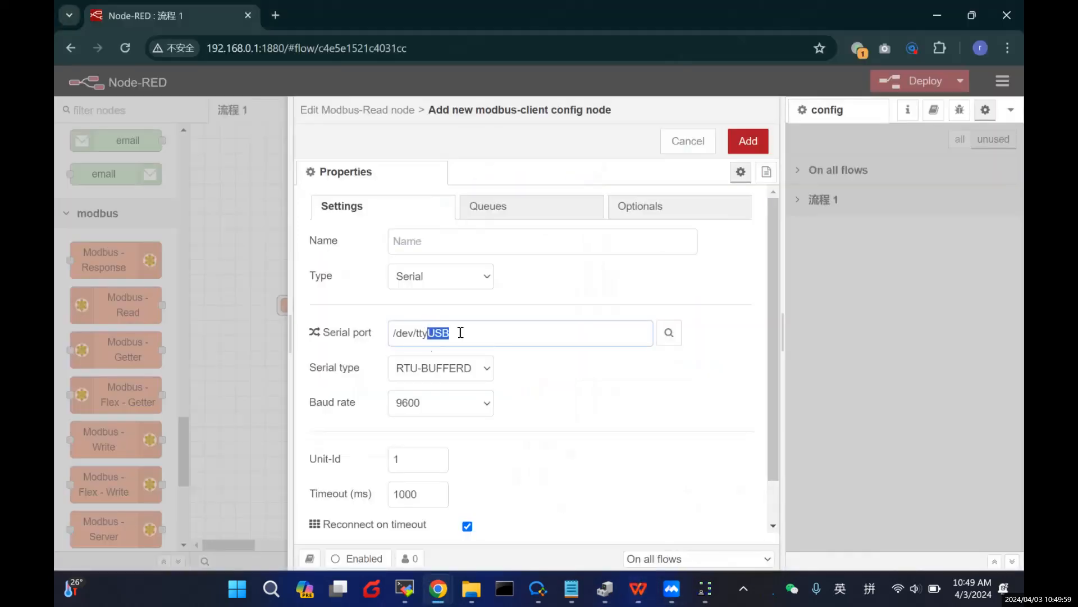
pyautogui.press('BackSpace')
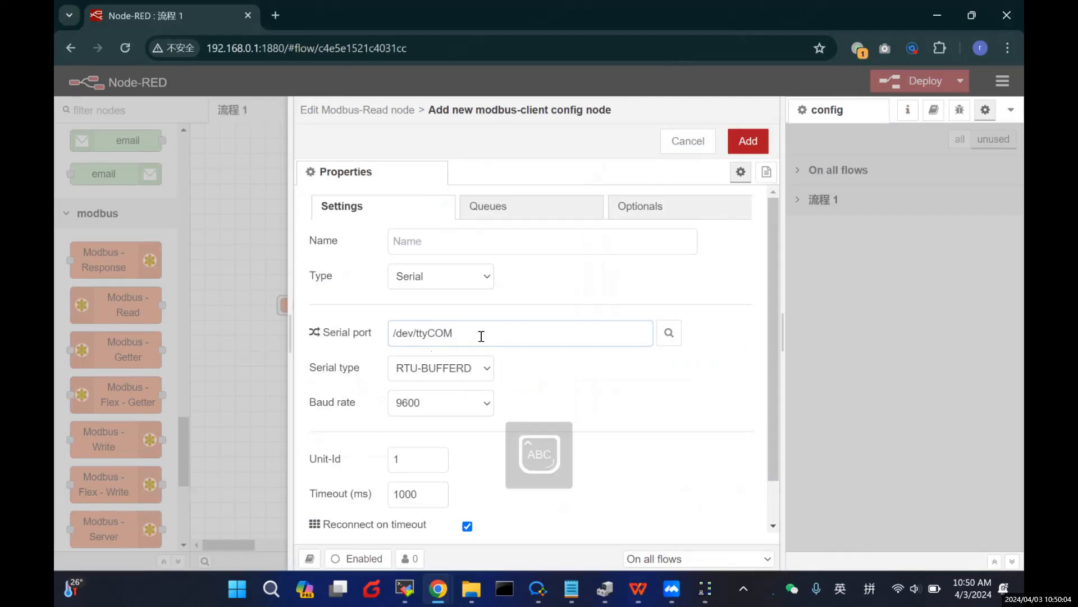
# Step: Set serial type RTU and baud rate 115200, then add the server and save the node
pyautogui.click(474, 367)
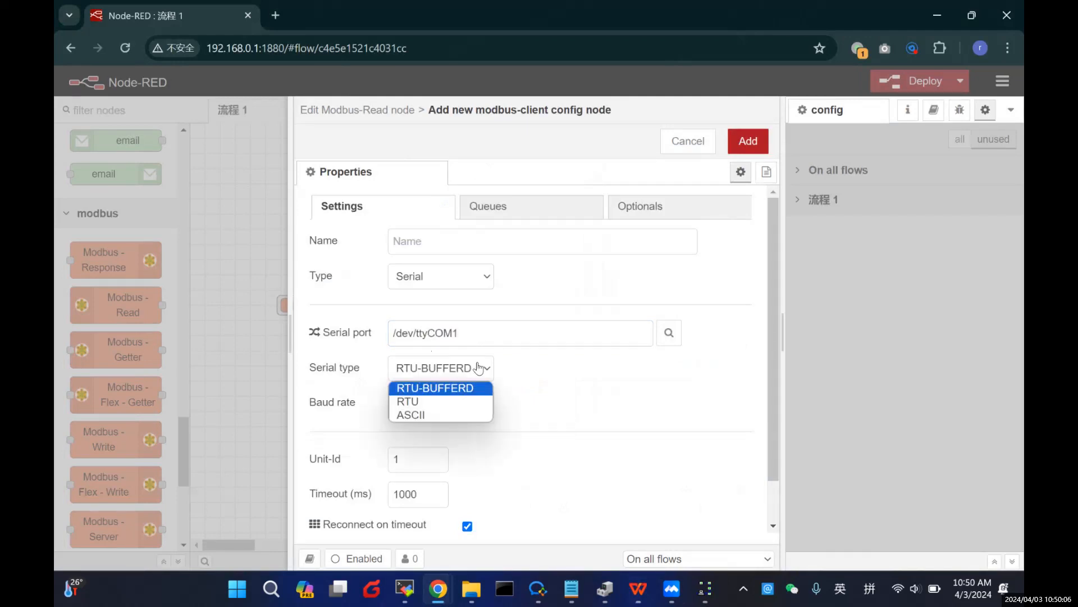
pyautogui.click(427, 398)
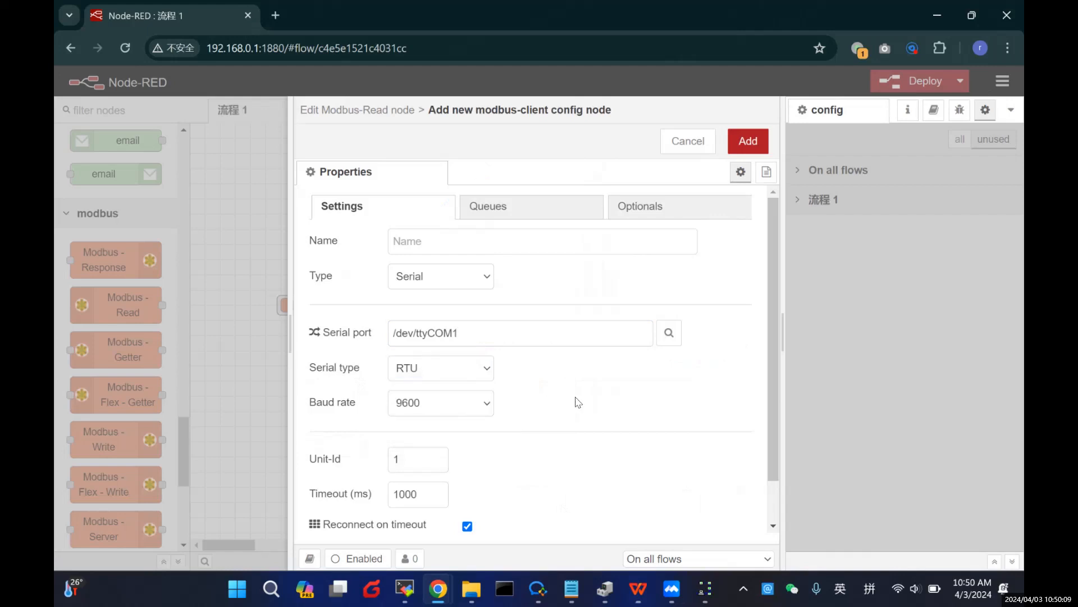
pyautogui.scroll(-1, 539, 400)
pyautogui.click(464, 354)
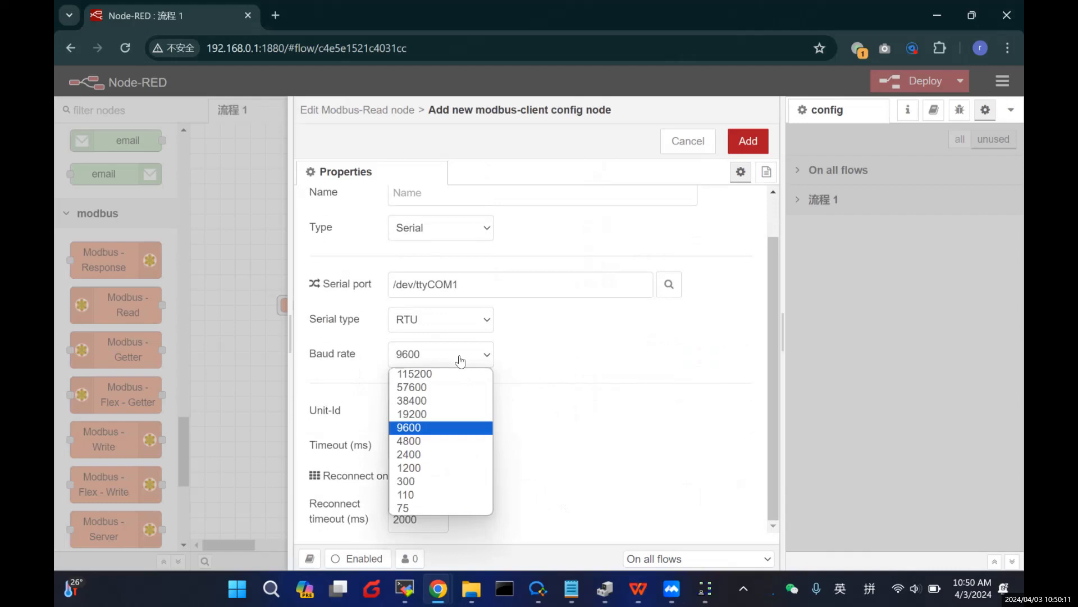
pyautogui.click(420, 373)
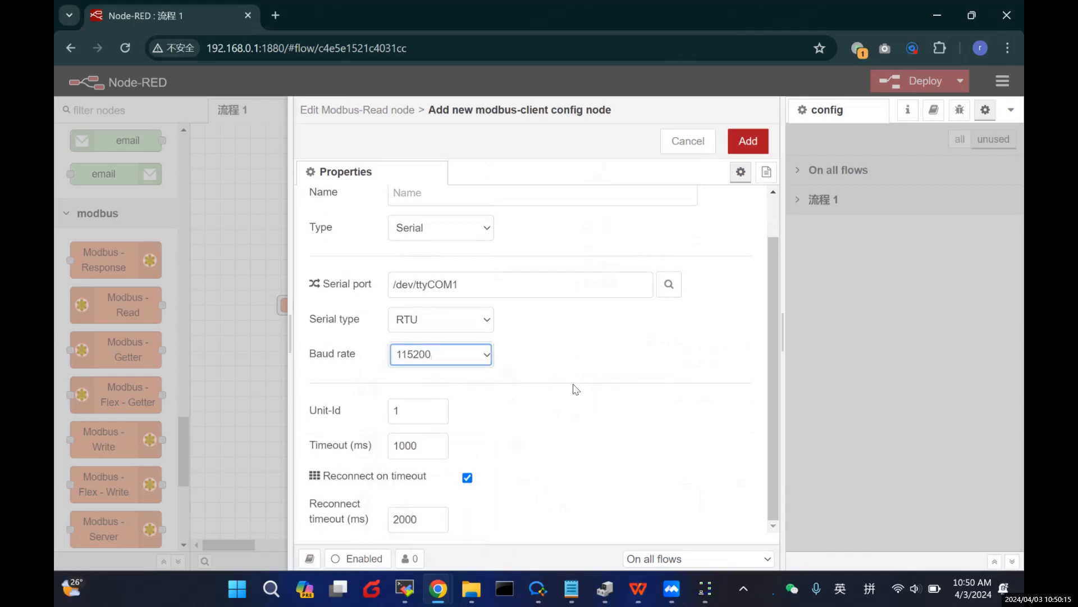
pyautogui.click(570, 414)
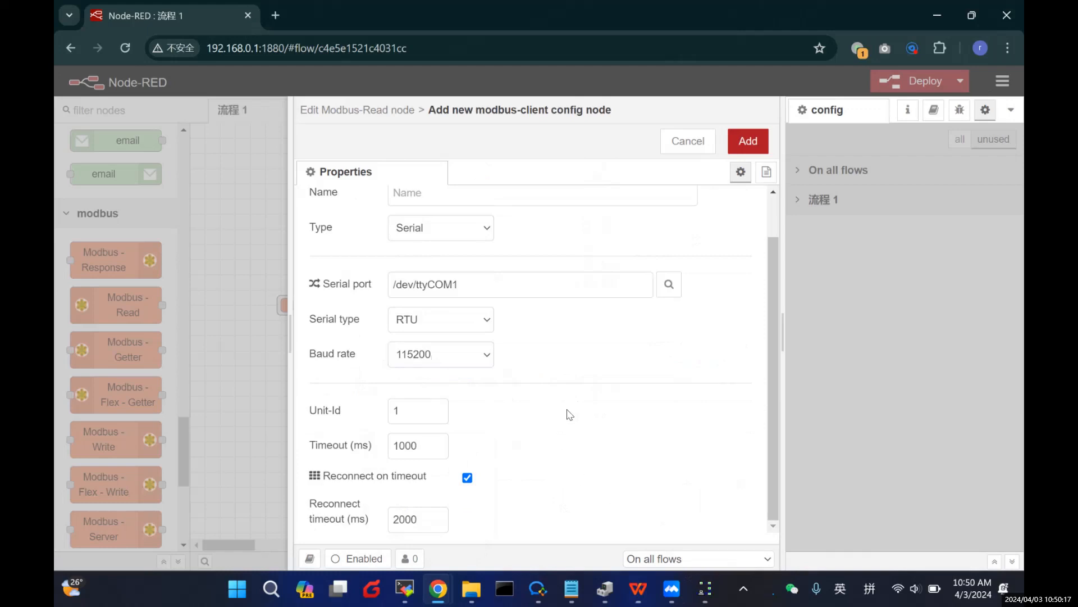
pyautogui.scroll(1, 570, 414)
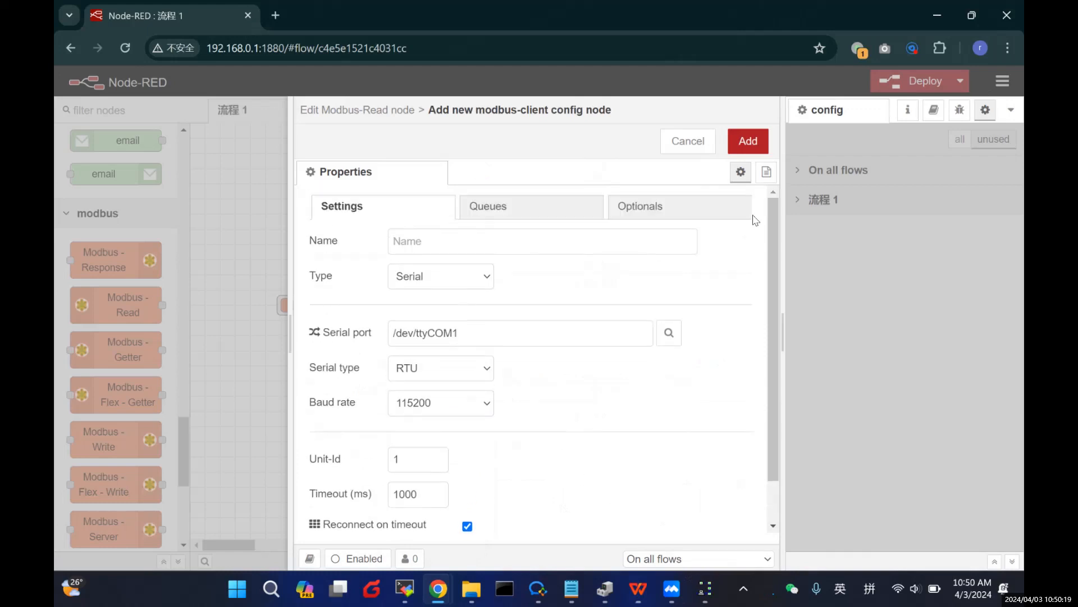
pyautogui.click(760, 142)
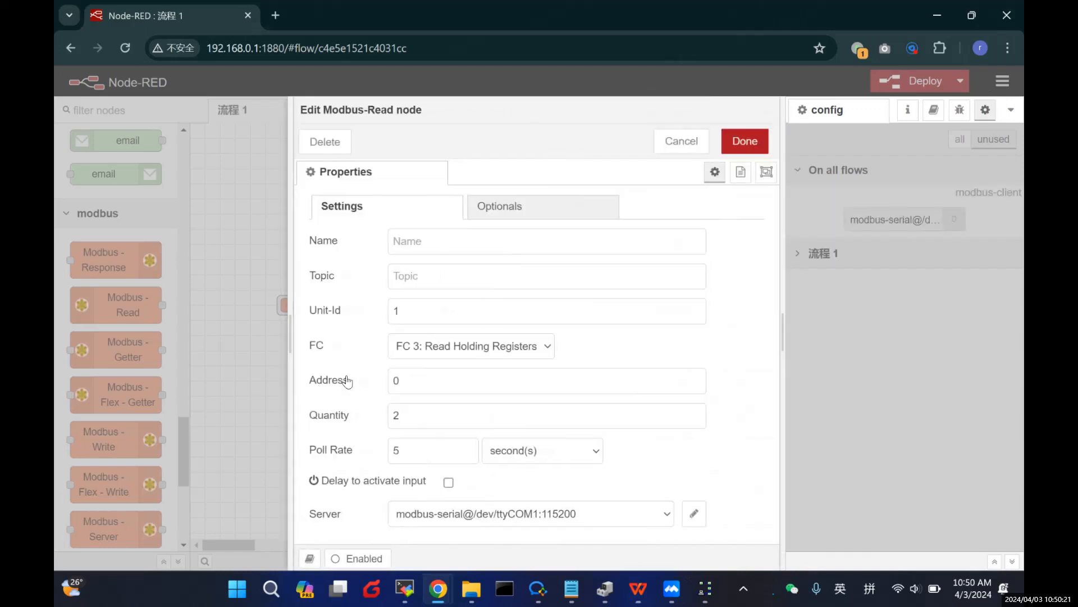
pyautogui.click(745, 141)
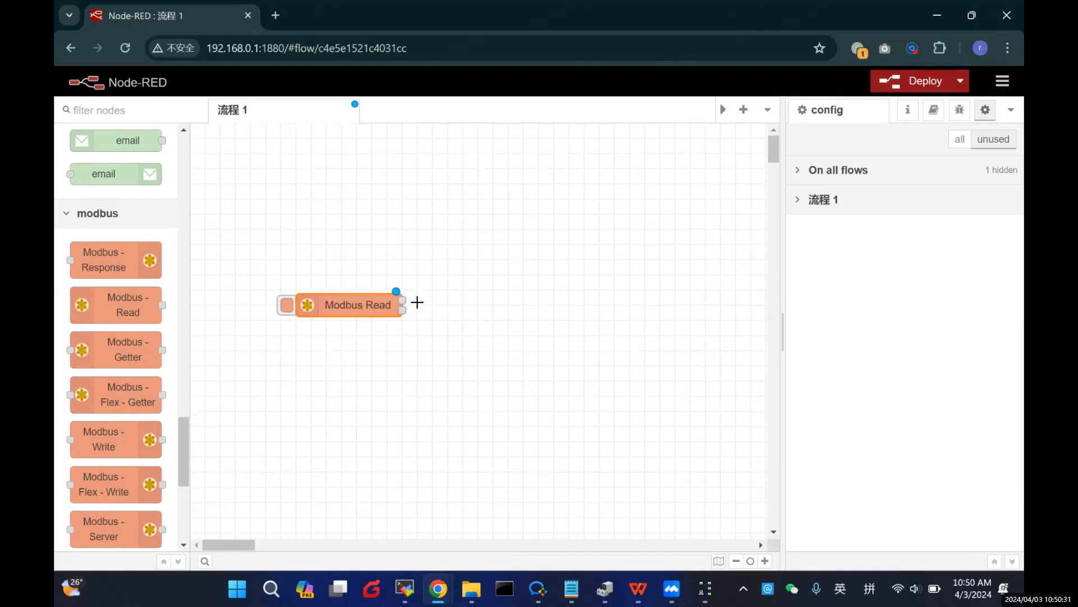
# Step: Highlight the 'Write code' step in Notepad, then bring Modbus Slave to the front
pyautogui.scroll(-1, 137, 348)
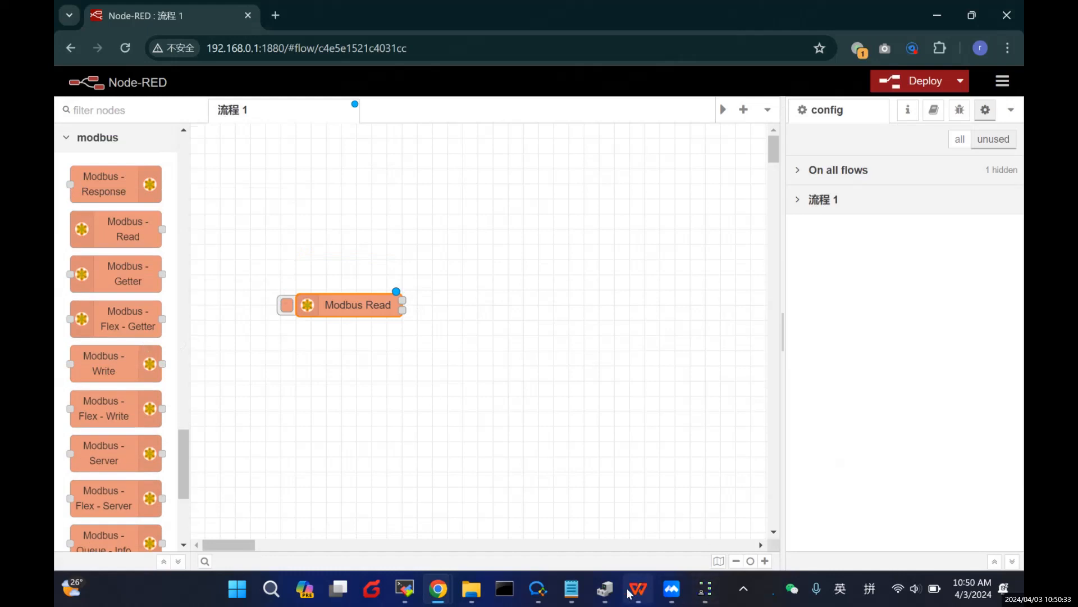
pyautogui.click(571, 588)
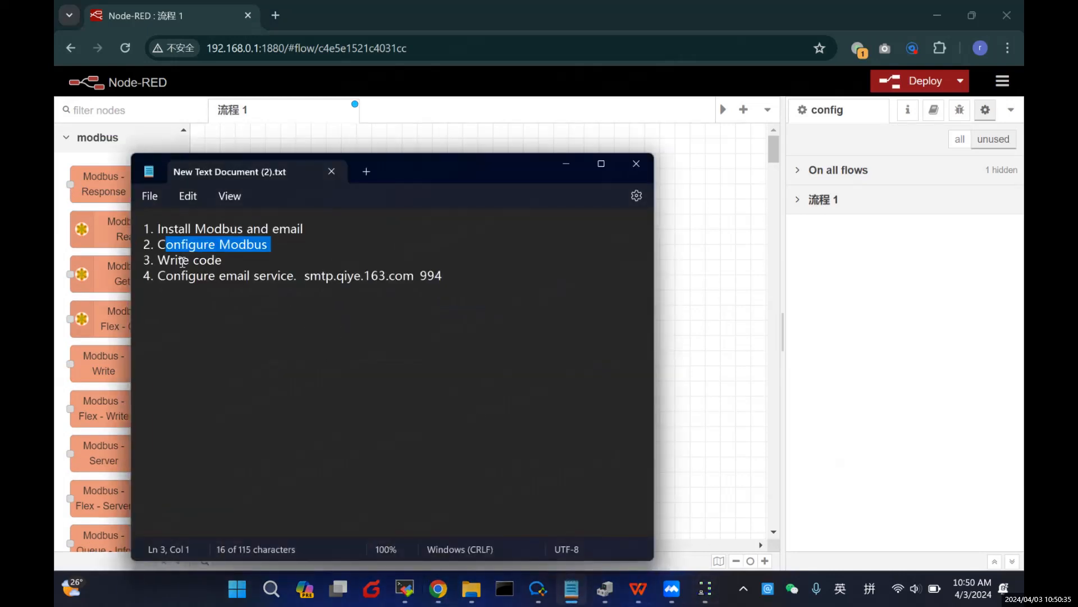
pyautogui.tripleClick(159, 260)
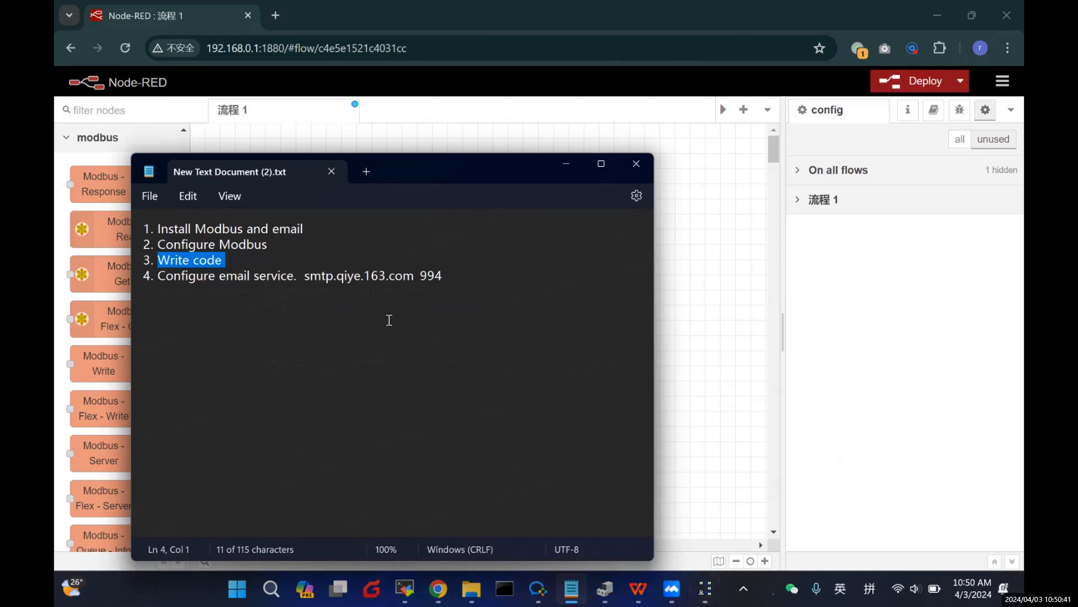
pyautogui.click(706, 589)
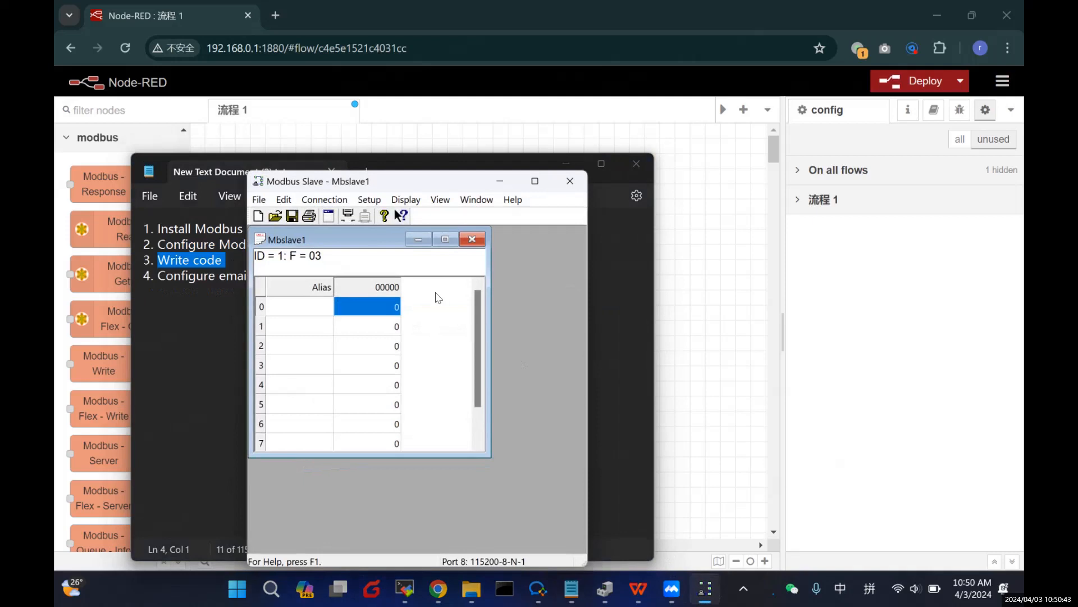
# Step: Change Modbus Slave register 0 to 2, reset it to 0, and minimize the window
pyautogui.doubleClick(386, 309)
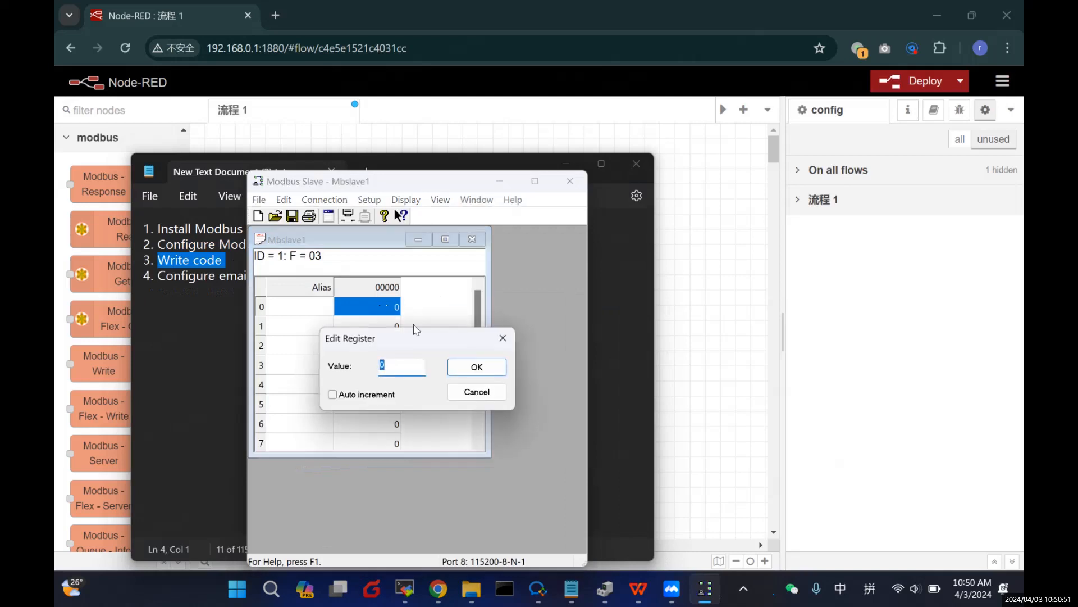
pyautogui.write('2')
pyautogui.click(473, 367)
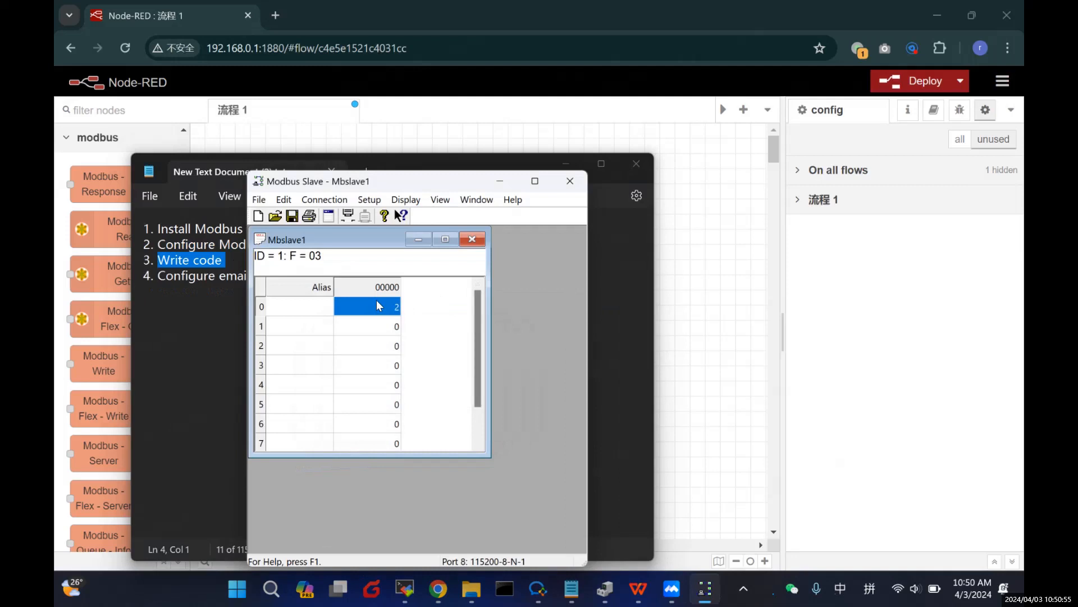
pyautogui.doubleClick(377, 306)
pyautogui.write('0')
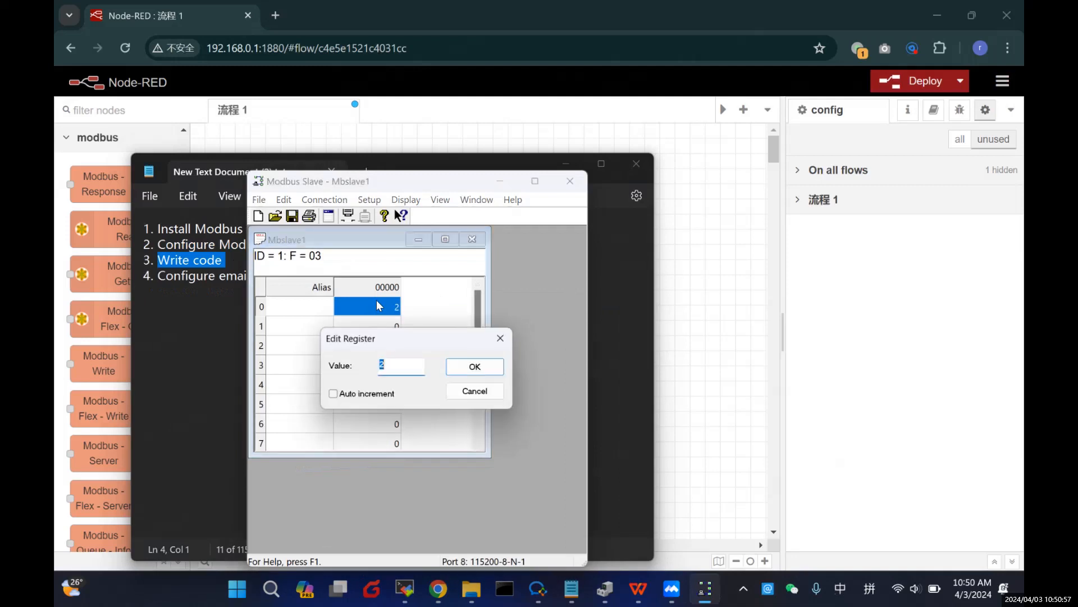
pyautogui.click(477, 367)
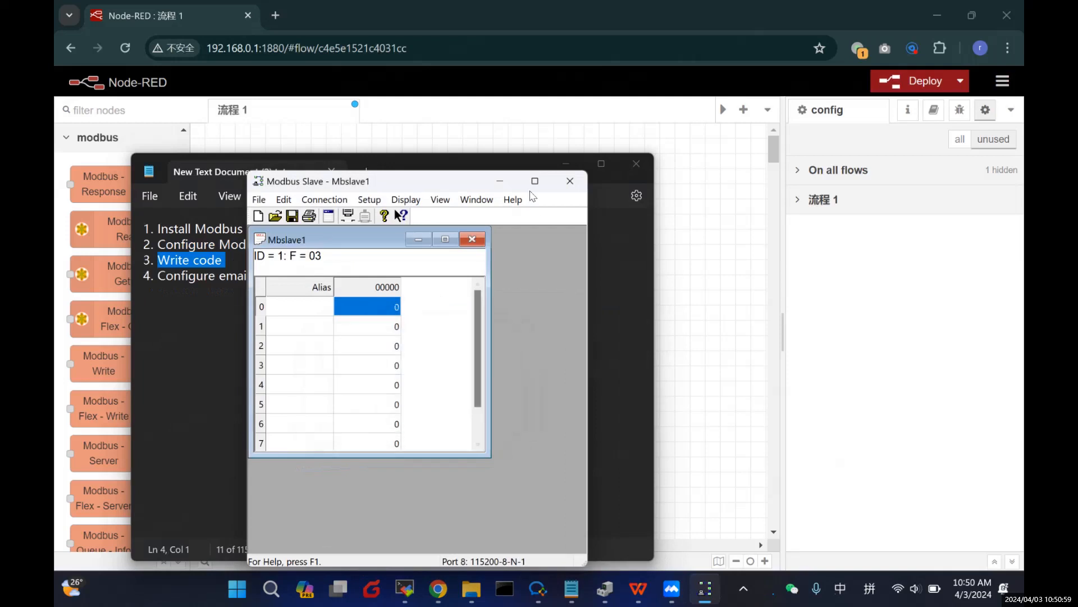
pyautogui.click(500, 181)
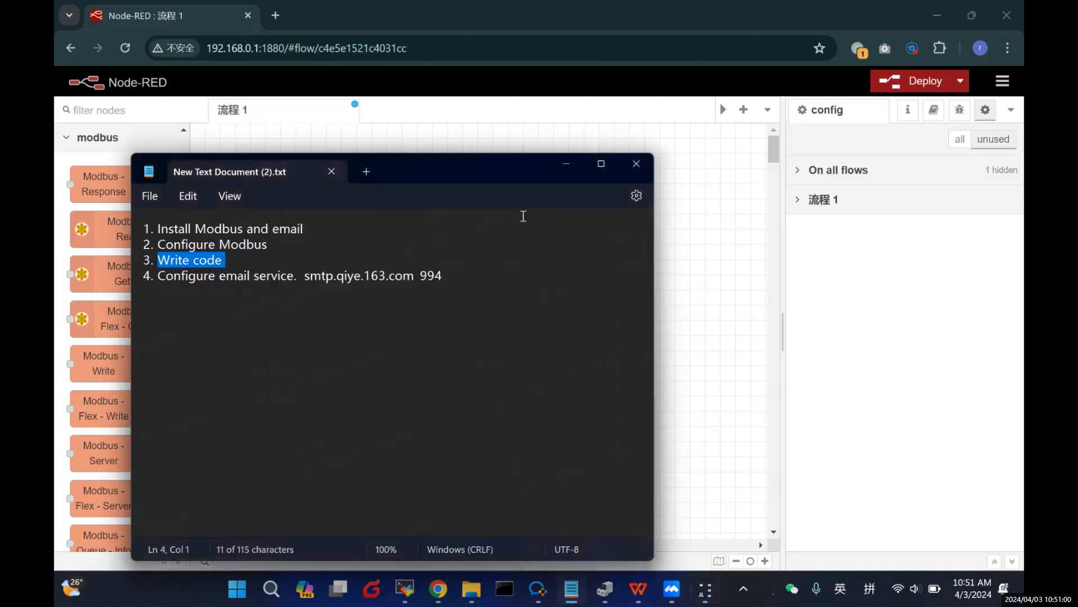
# Step: Wire a new debug 1 node after Modbus Read, deploy the flow, and show the Debug panel
pyautogui.click(566, 167)
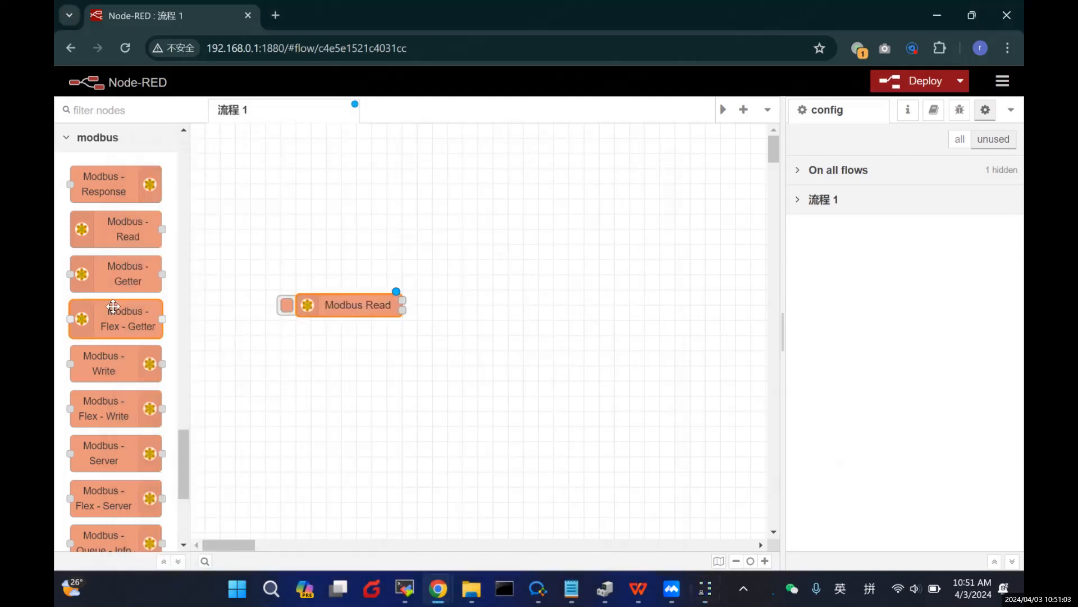
pyautogui.scroll(15, 78, 238)
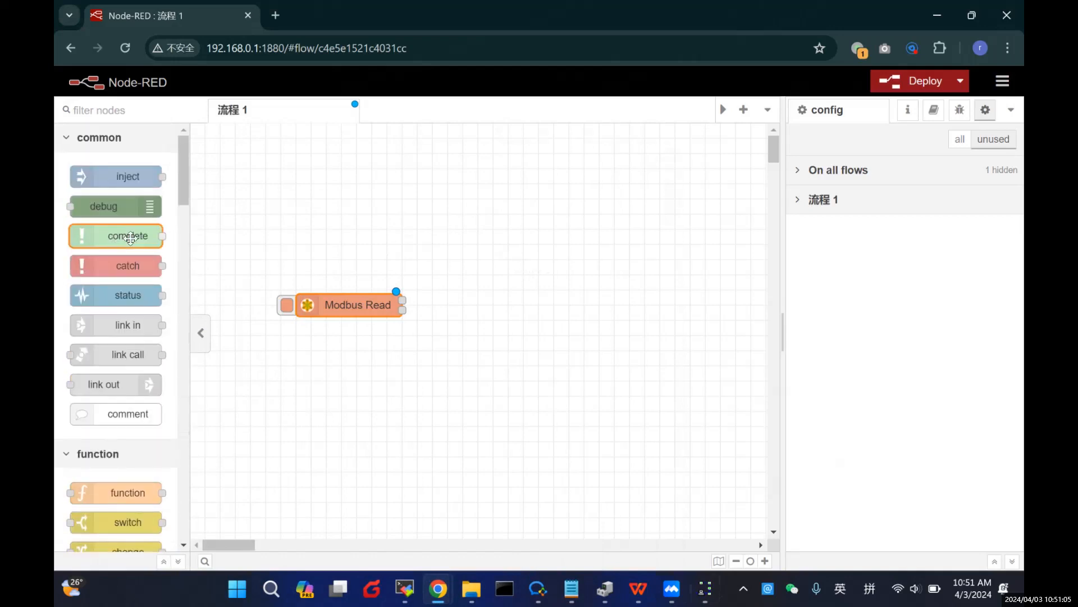
pyautogui.moveTo(117, 210); pyautogui.dragTo(523, 308)
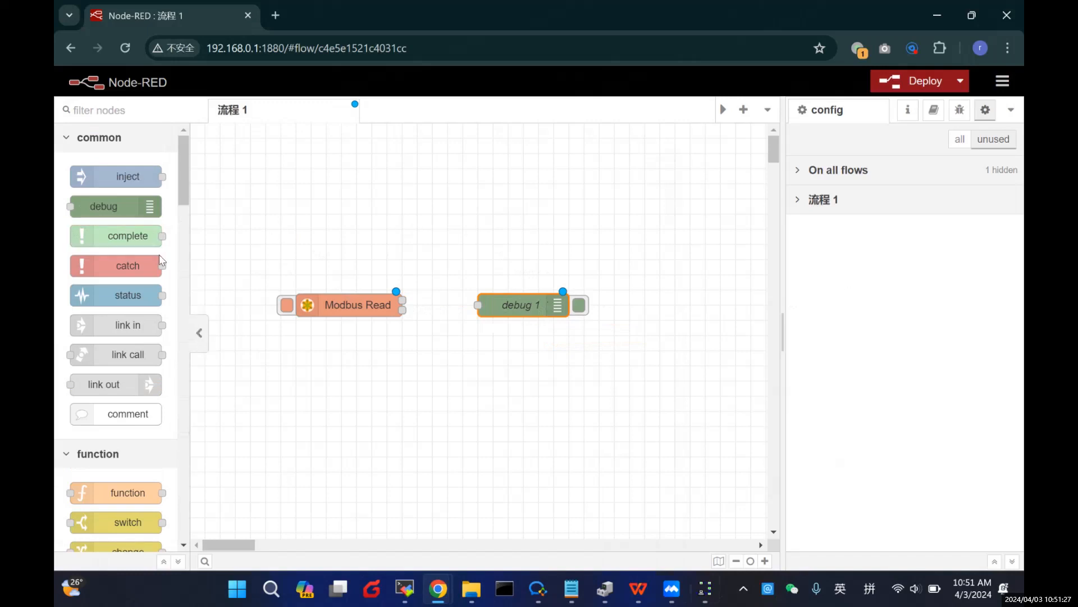
pyautogui.moveTo(408, 302); pyautogui.dragTo(478, 305)
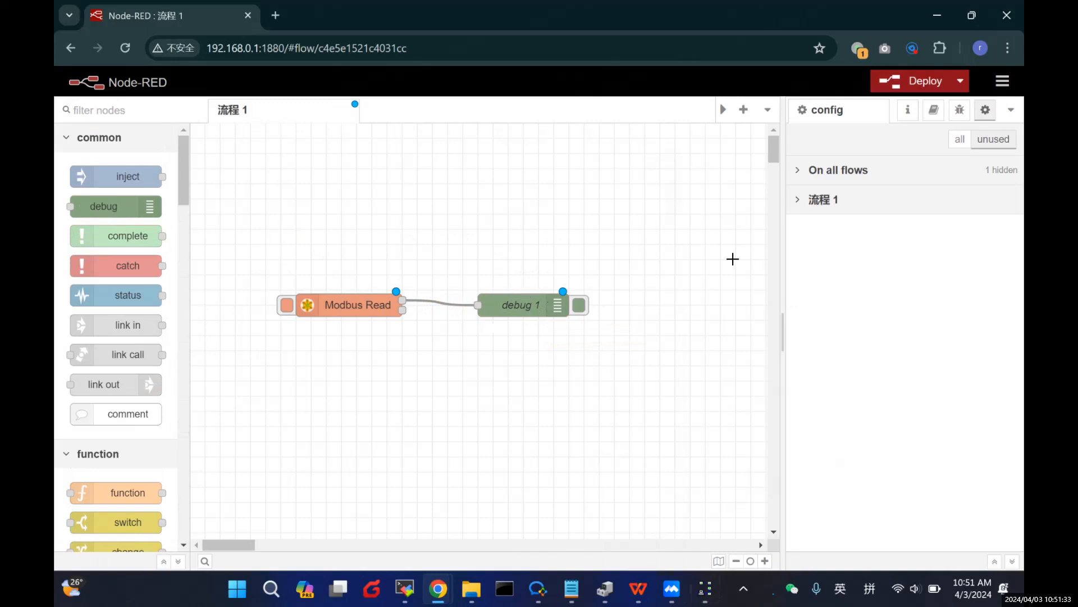
pyautogui.click(912, 86)
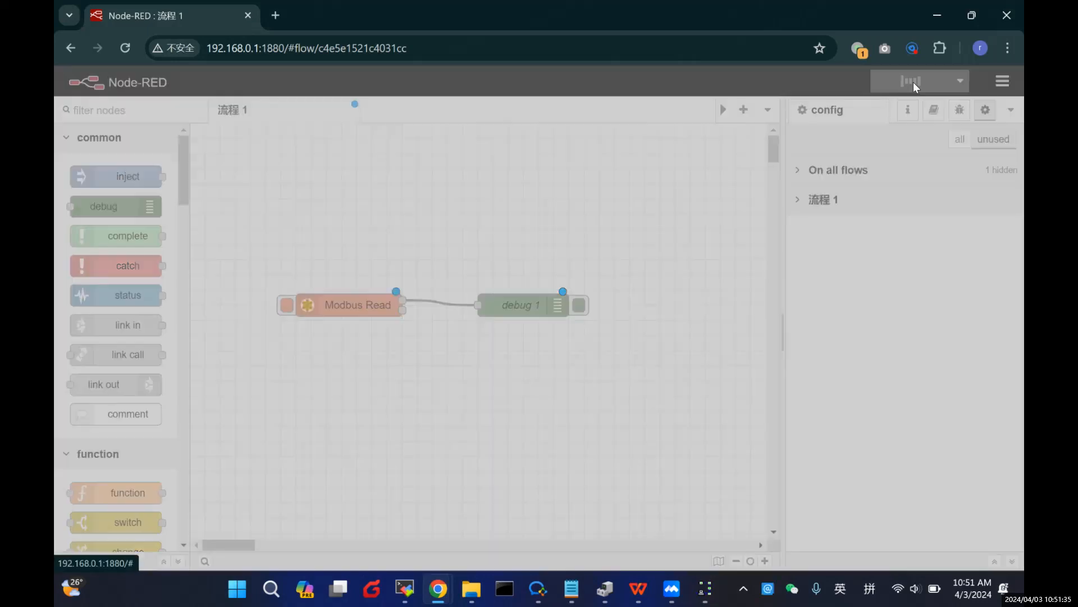
pyautogui.click(959, 110)
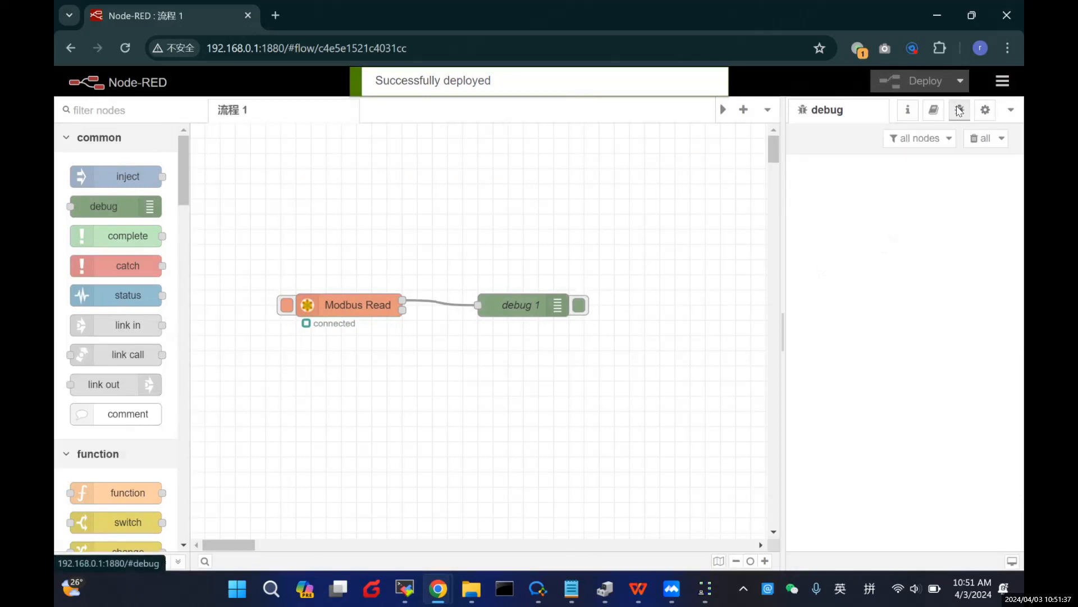
# Step: Set the Modbus Read node's poll rate to 5 seconds and confirm the setting
pyautogui.doubleClick(358, 305)
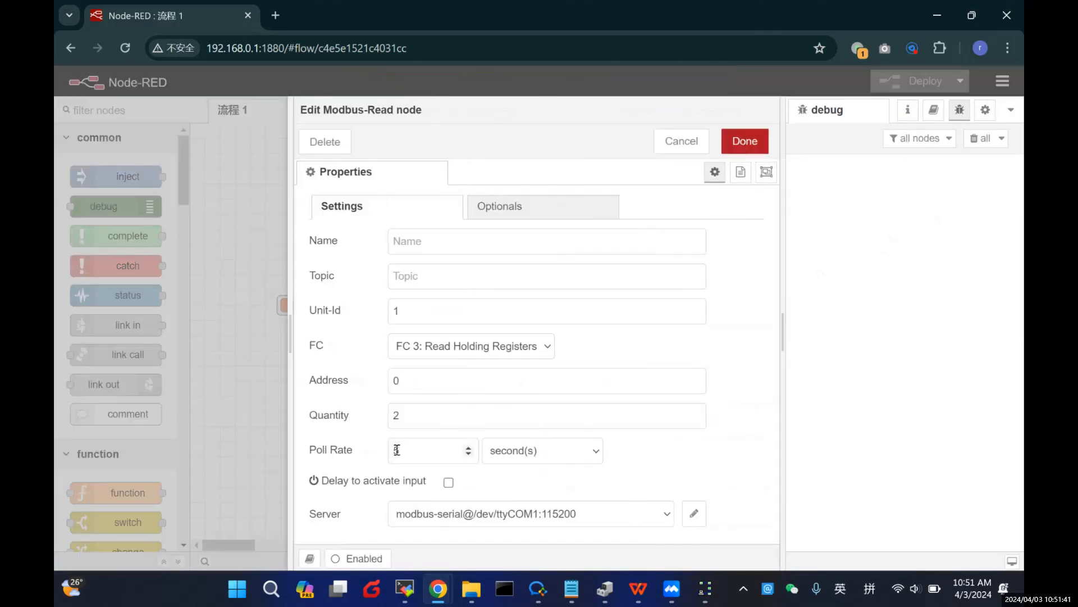
pyautogui.click(745, 141)
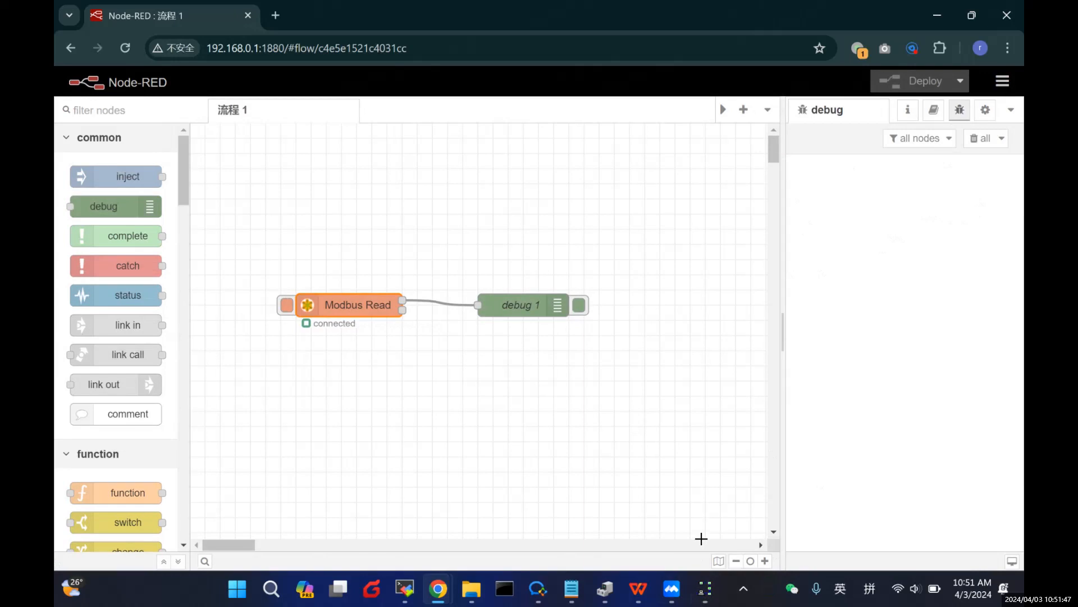
pyautogui.click(701, 597)
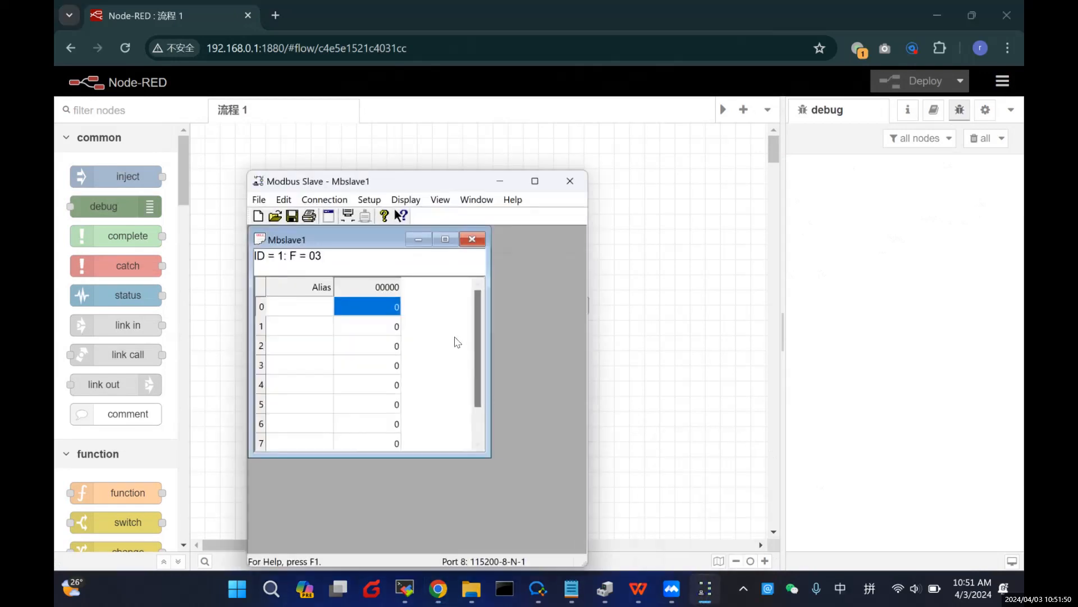
pyautogui.moveTo(430, 187); pyautogui.dragTo(645, 182)
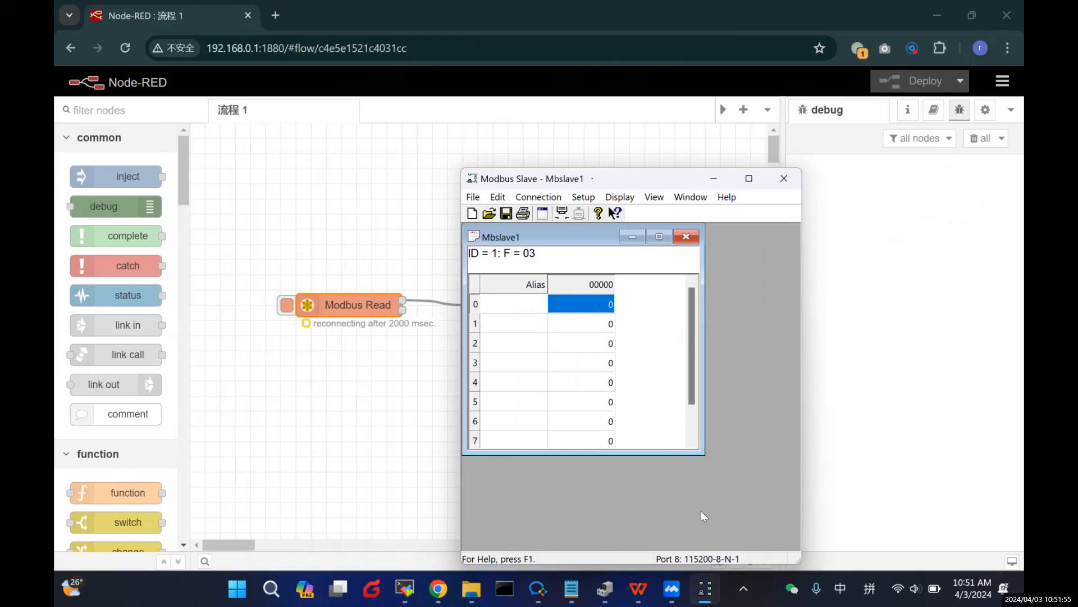
pyautogui.click(368, 328)
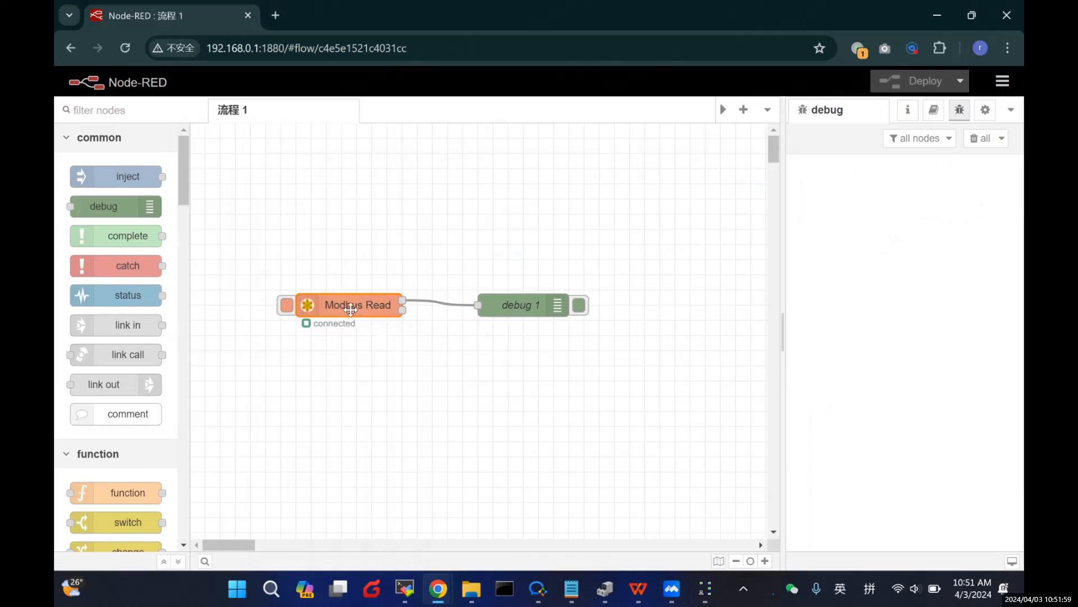
pyautogui.doubleClick(358, 309)
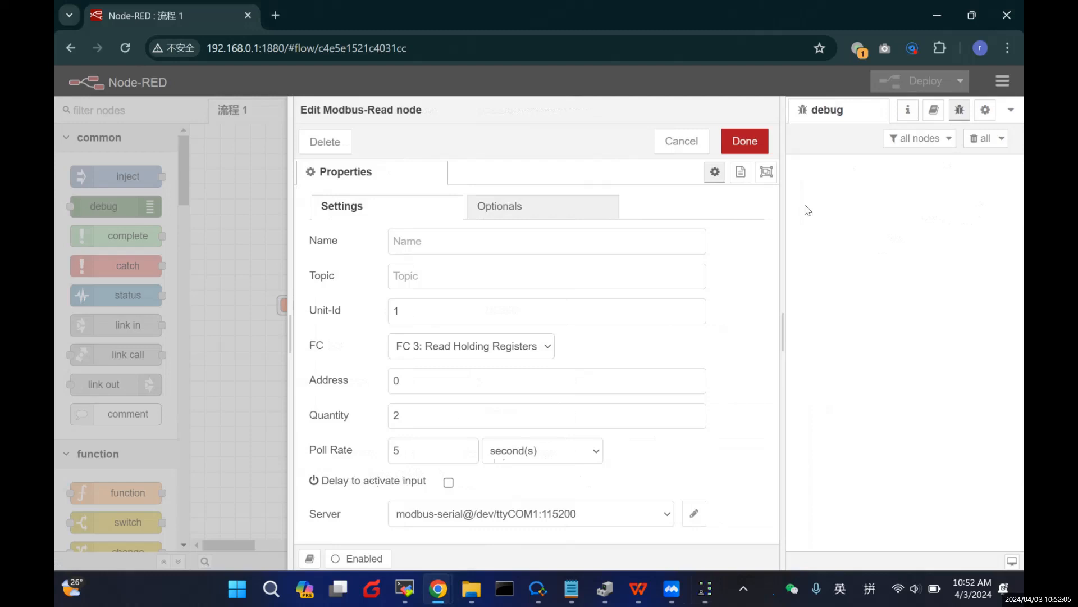
pyautogui.click(745, 141)
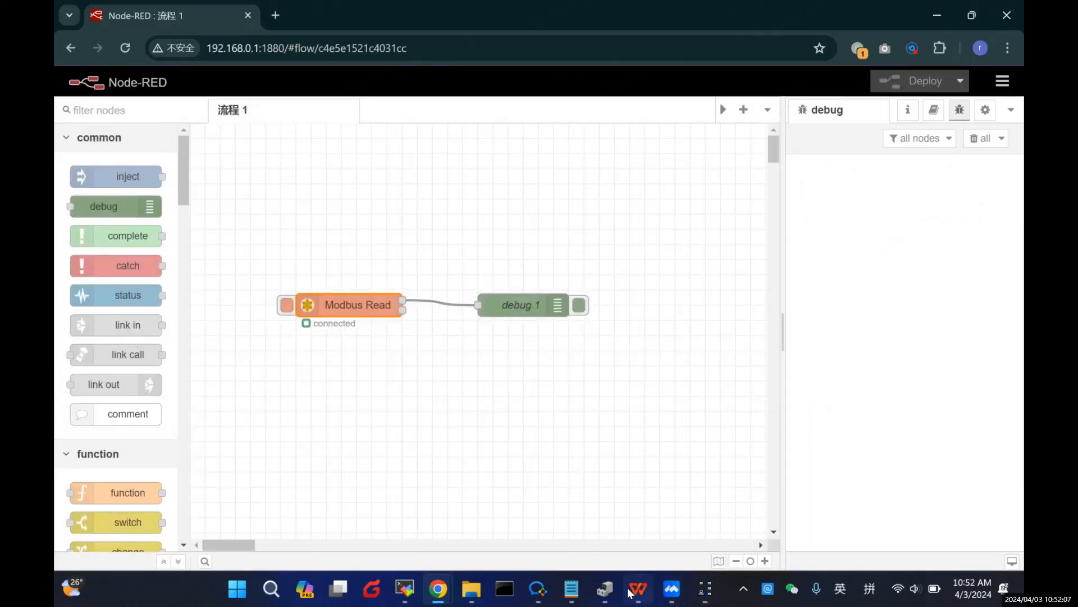
# Step: Disconnect the Modbus Slave and open its Connection Setup again
pyautogui.click(705, 589)
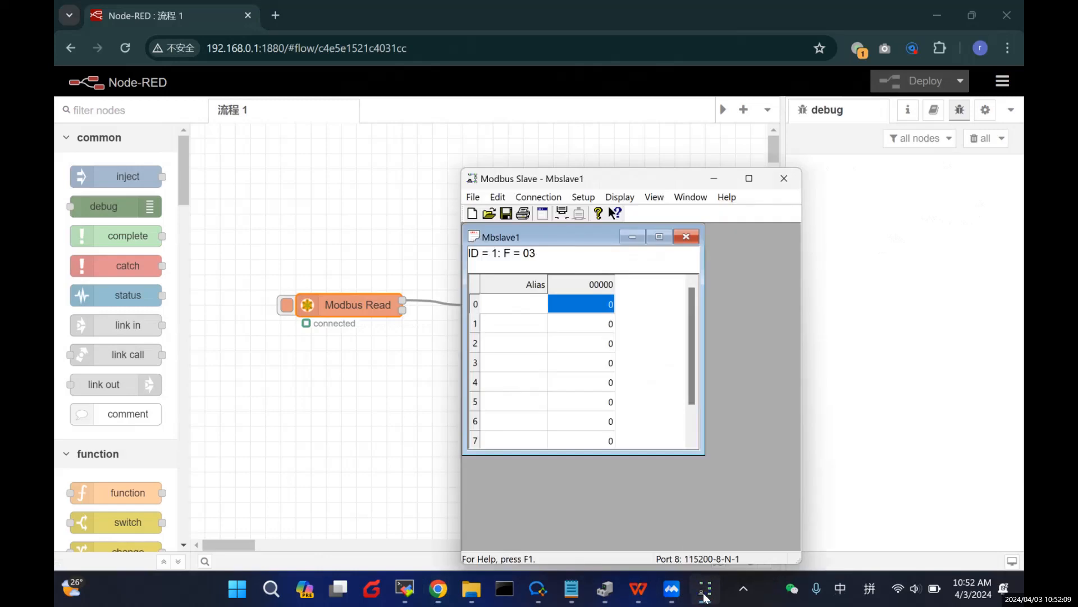
pyautogui.click(538, 196)
pyautogui.click(552, 226)
pyautogui.click(538, 196)
pyautogui.click(551, 212)
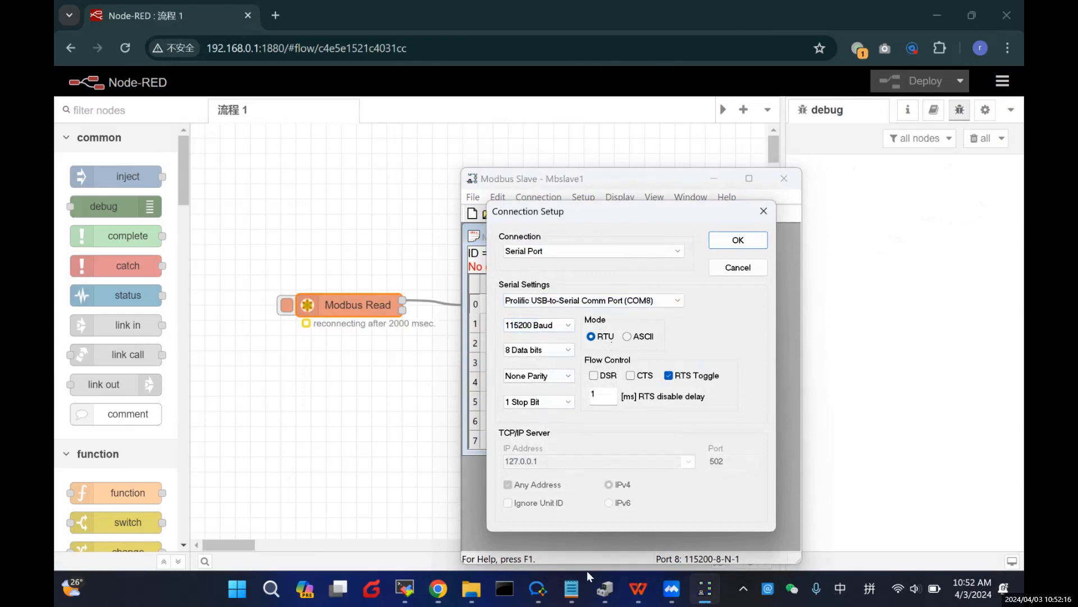
# Step: Check the COM8 port's baud and data settings in Device Manager
pyautogui.click(613, 590)
pyautogui.rightClick(243, 334)
pyautogui.click(298, 424)
pyautogui.click(295, 126)
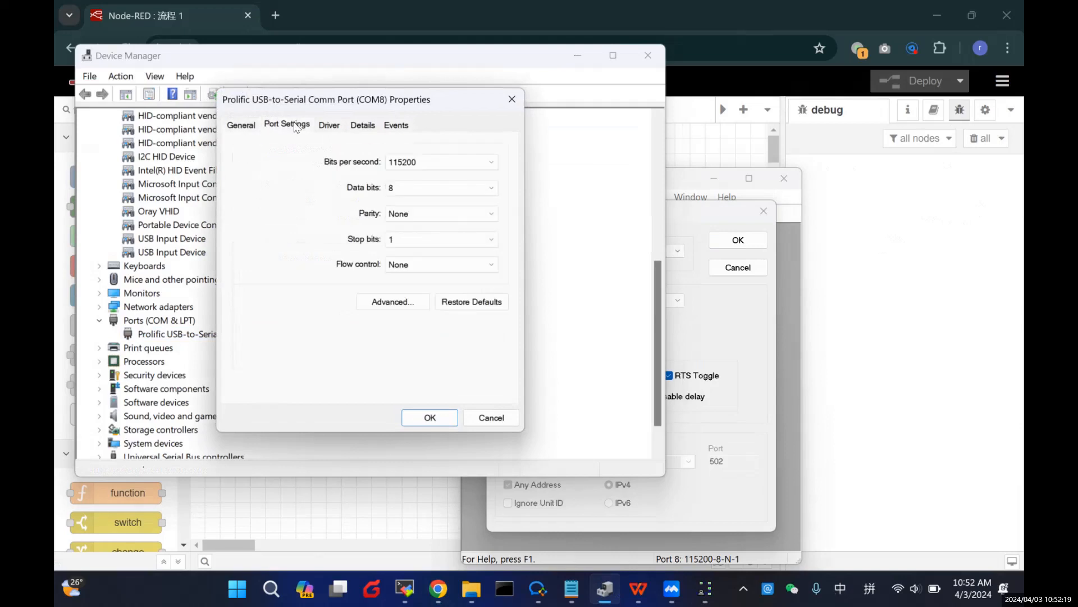
pyautogui.click(422, 419)
pyautogui.click(580, 58)
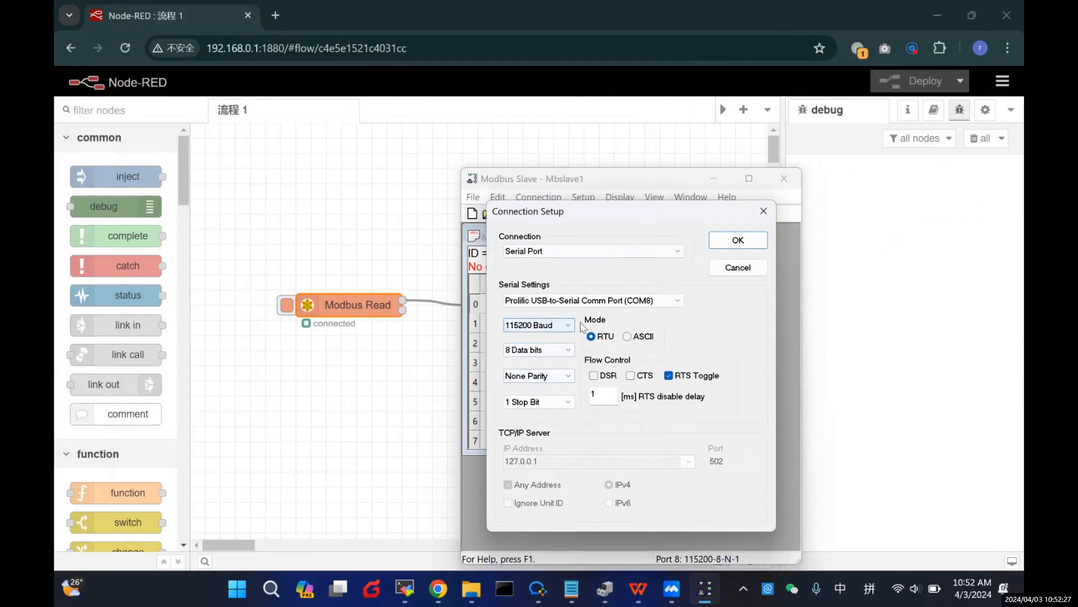
# Step: Keep Serial Port on COM8 at 115200-8-N-1 and connect the slave
pyautogui.click(665, 251)
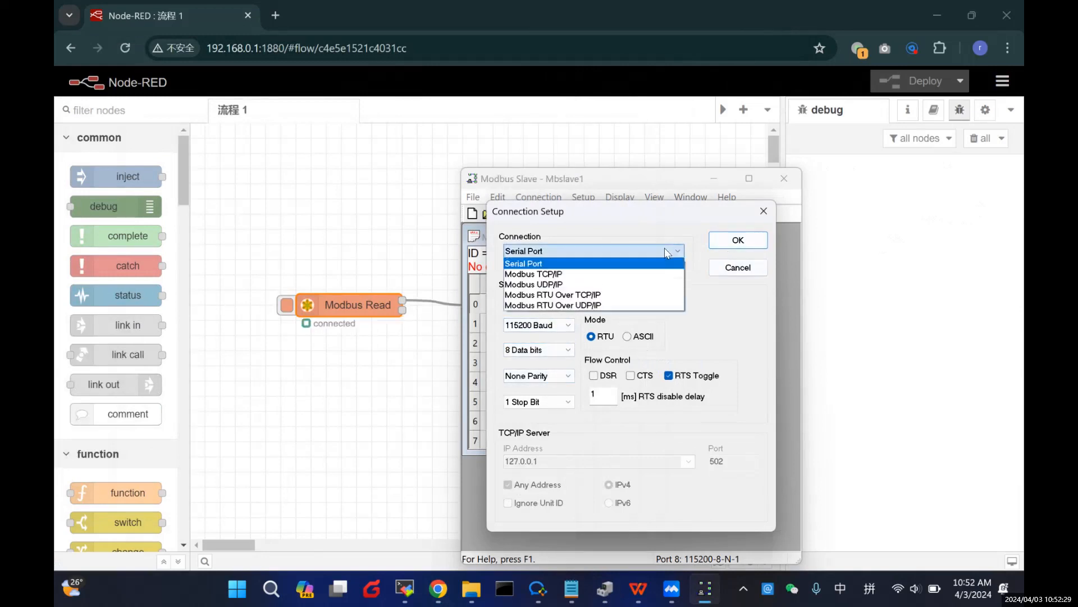
pyautogui.click(665, 248)
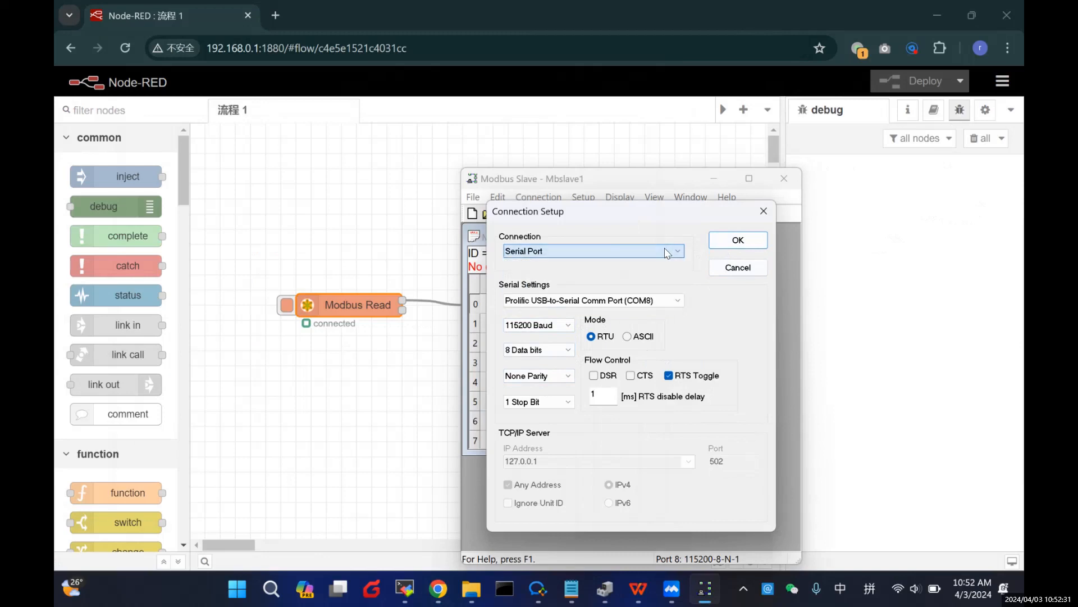
pyautogui.click(738, 240)
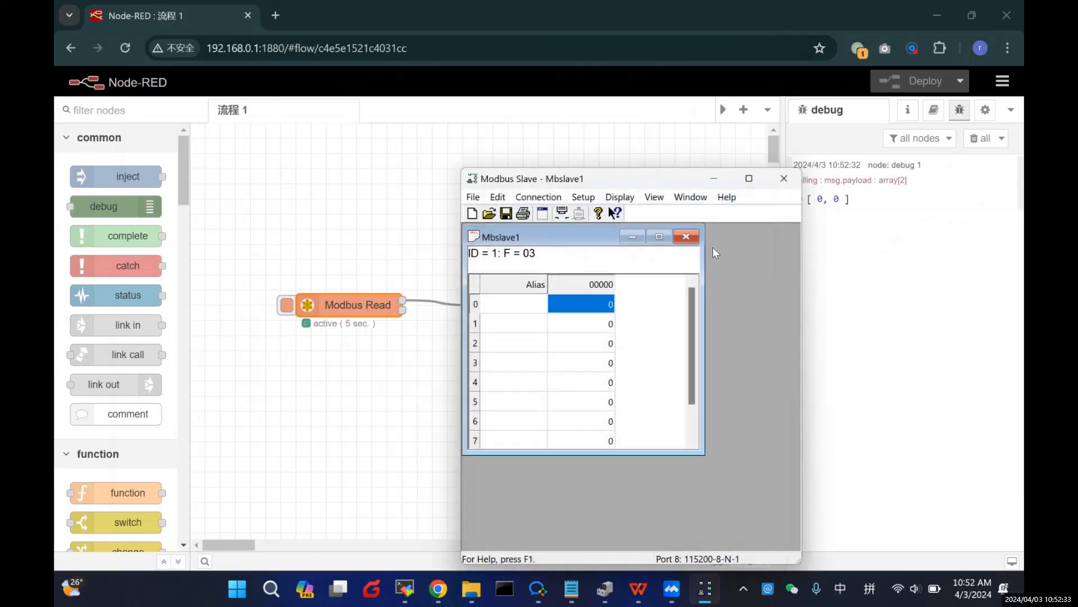
# Step: Set register 0 in Modbus Slave to 1
pyautogui.click(714, 178)
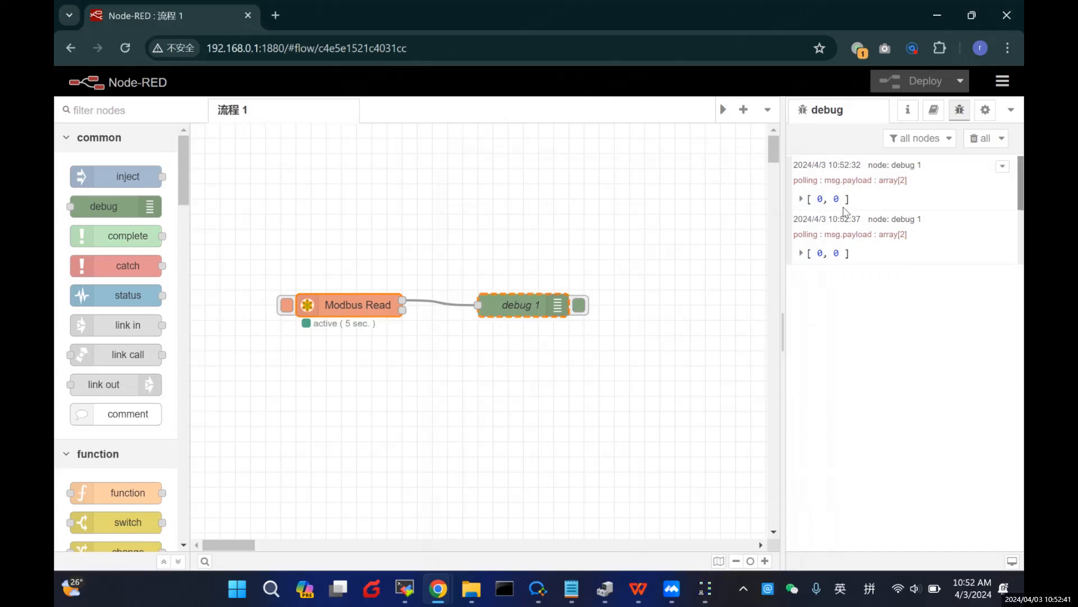
pyautogui.click(700, 600)
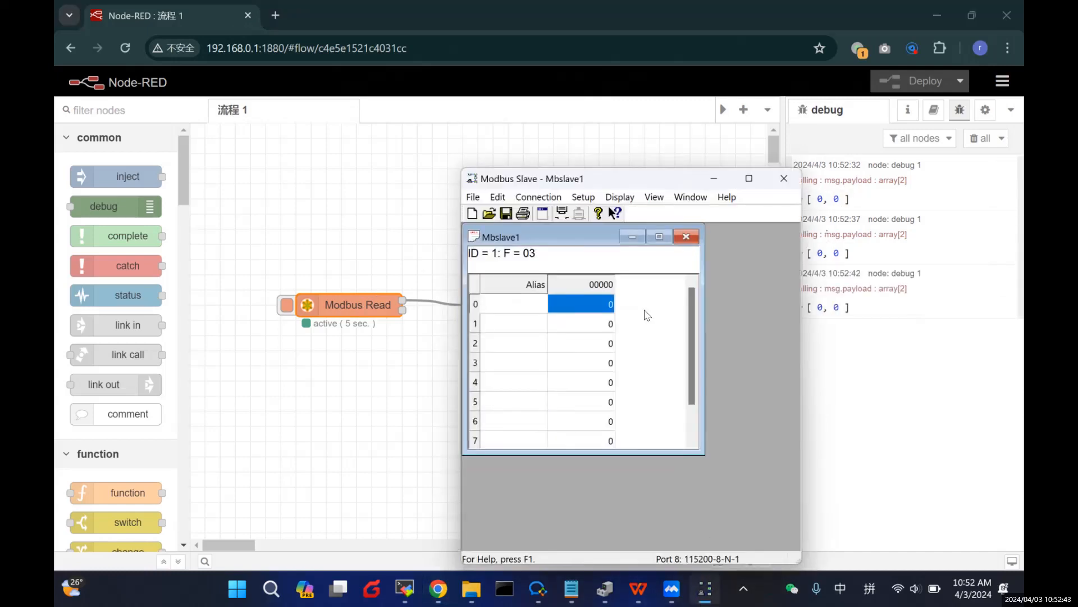
pyautogui.doubleClick(601, 306)
pyautogui.write('1')
pyautogui.click(681, 366)
# Step: Change register 0 to 3, check debug shows [3, 0], then minimize Modbus Slave
pyautogui.moveTo(655, 180); pyautogui.dragTo(562, 174)
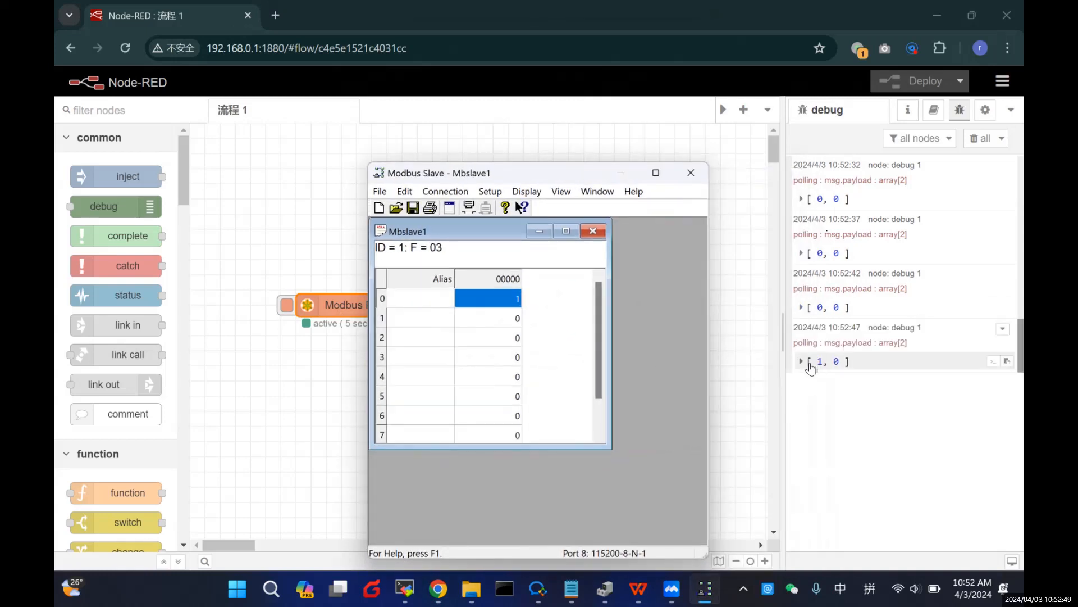
pyautogui.doubleClick(490, 299)
pyautogui.write('3')
pyautogui.click(591, 368)
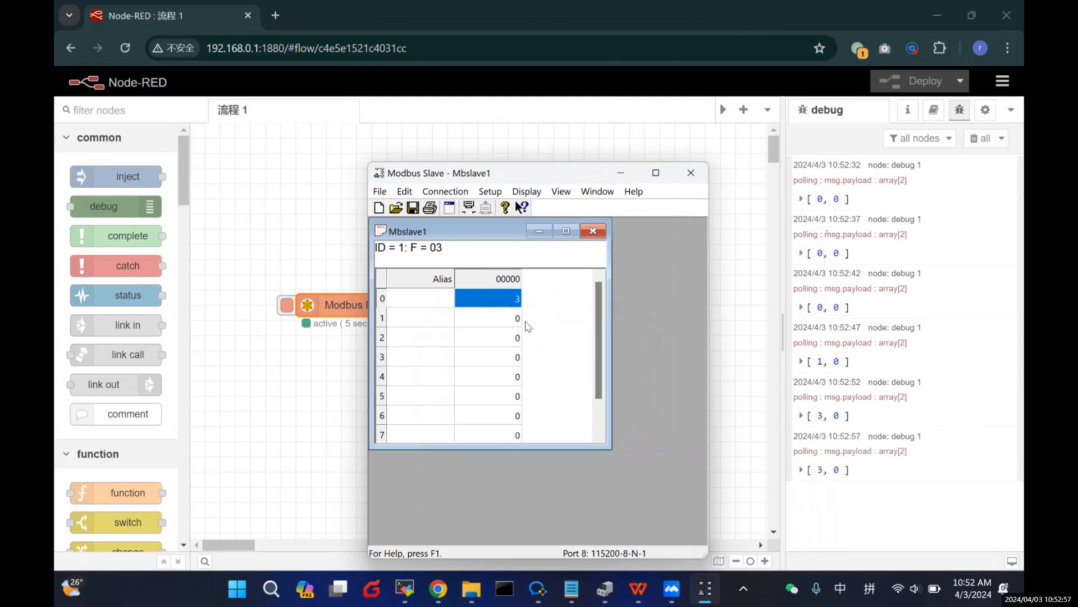
pyautogui.click(850, 436)
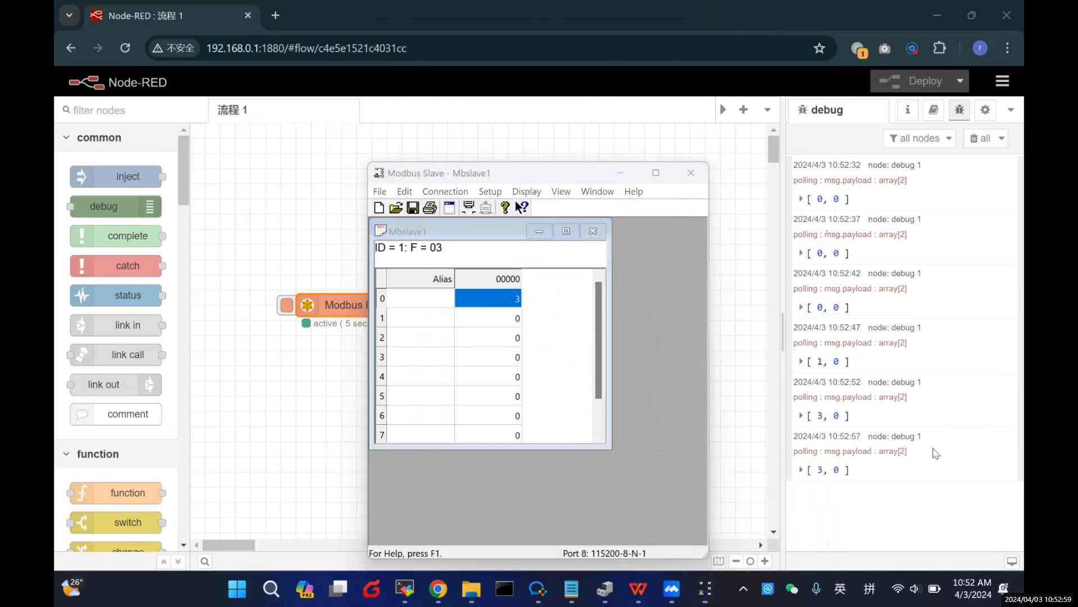
pyautogui.click(621, 174)
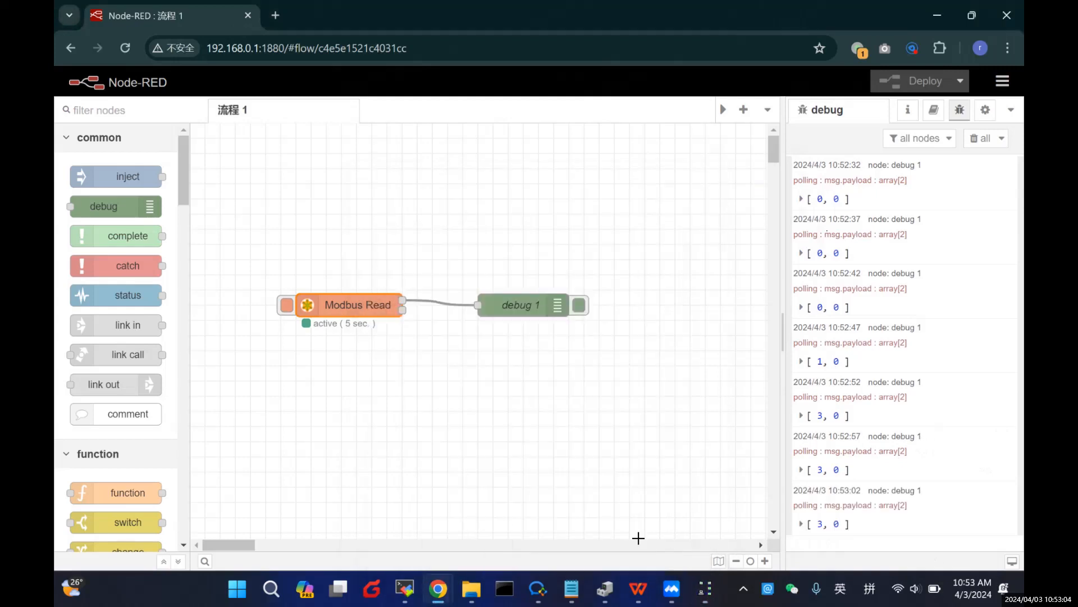
# Step: Delete the debug 1 node and its wire, then bring up the Notepad checklist
pyautogui.click(526, 304)
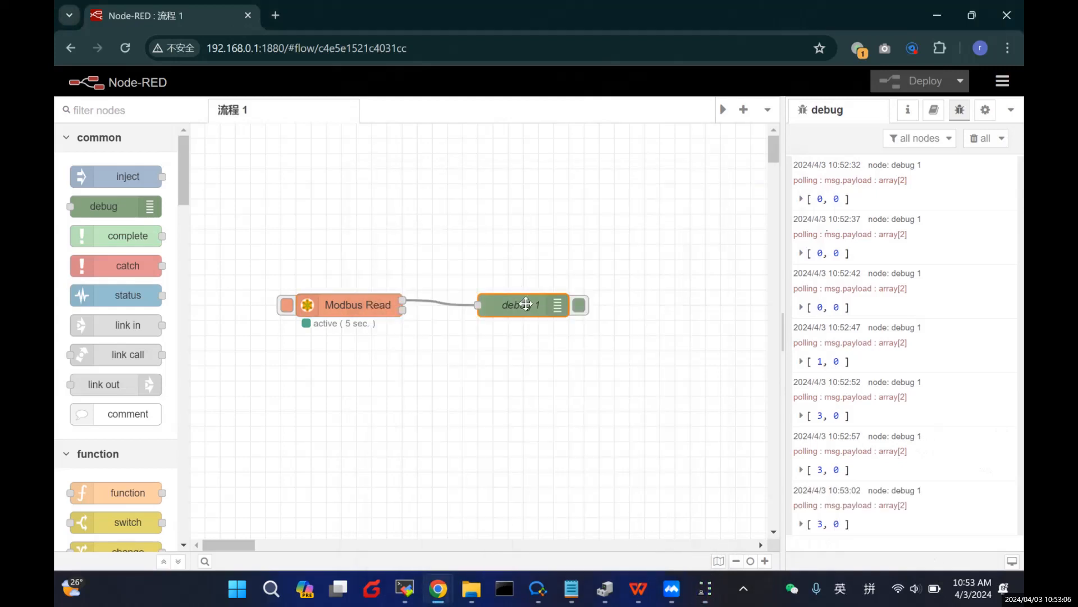
pyautogui.press('Delete')
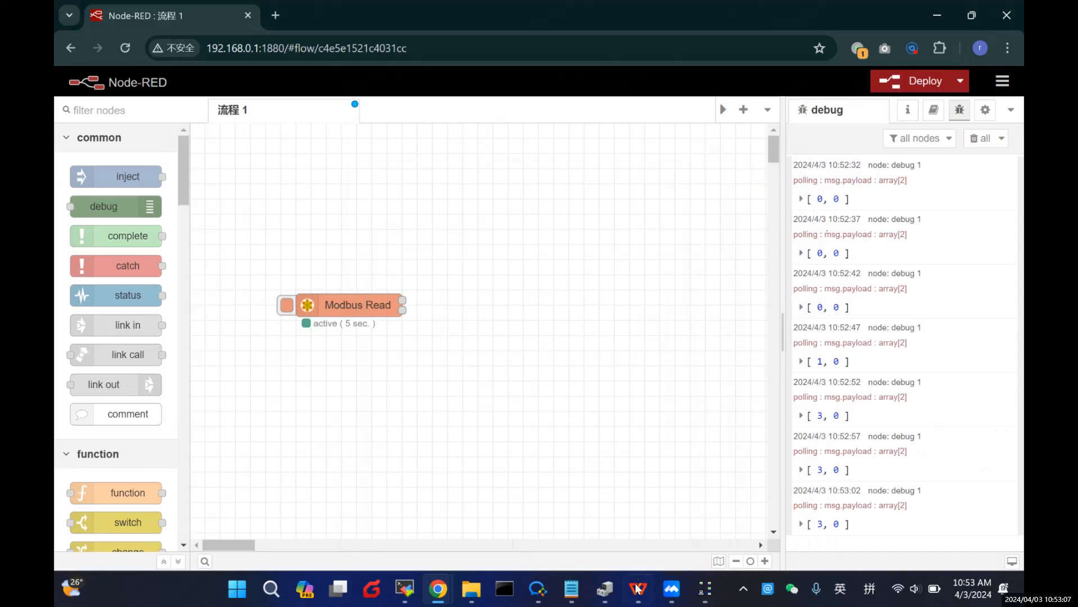
pyautogui.click(571, 589)
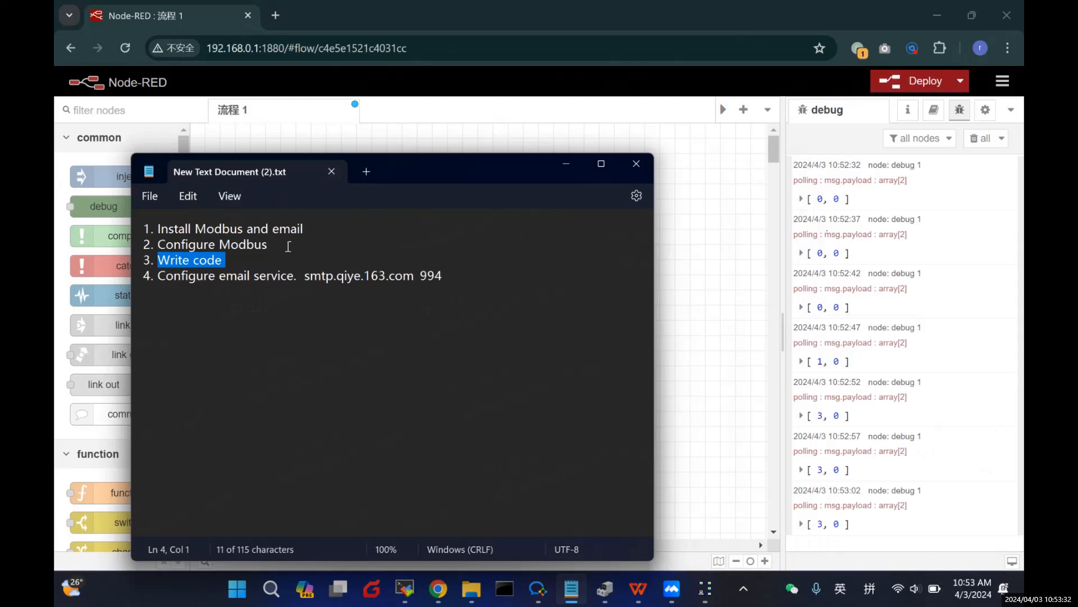
# Step: Review ChatGPT's email-alarm function code, then go back to the Node-RED flow
pyautogui.moveTo(438, 588)
pyautogui.click(397, 531)
pyautogui.scroll(15, 607, 400)
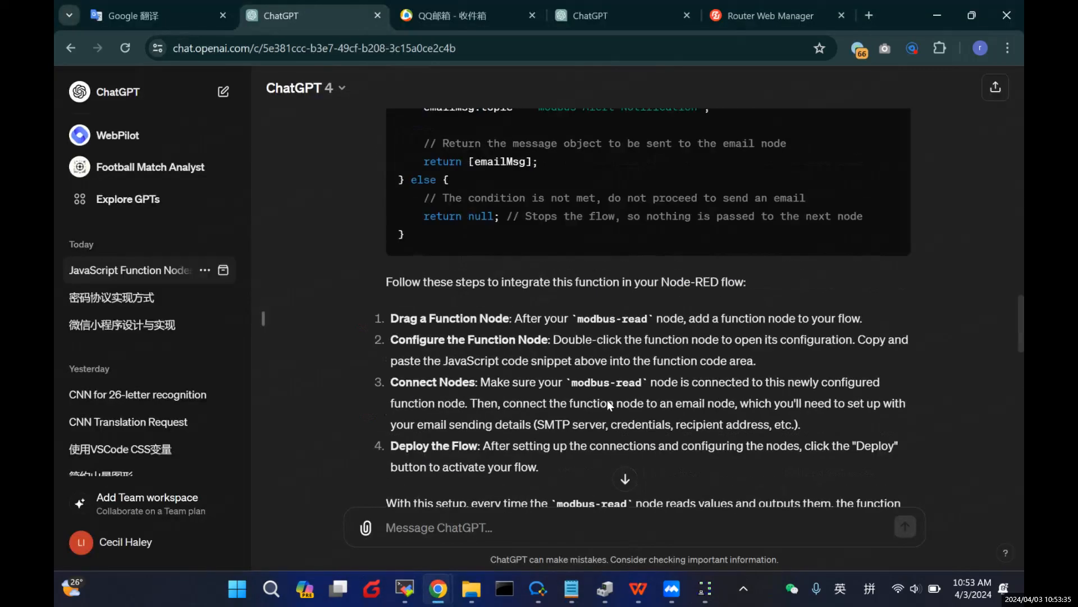
pyautogui.scroll(5, 608, 400)
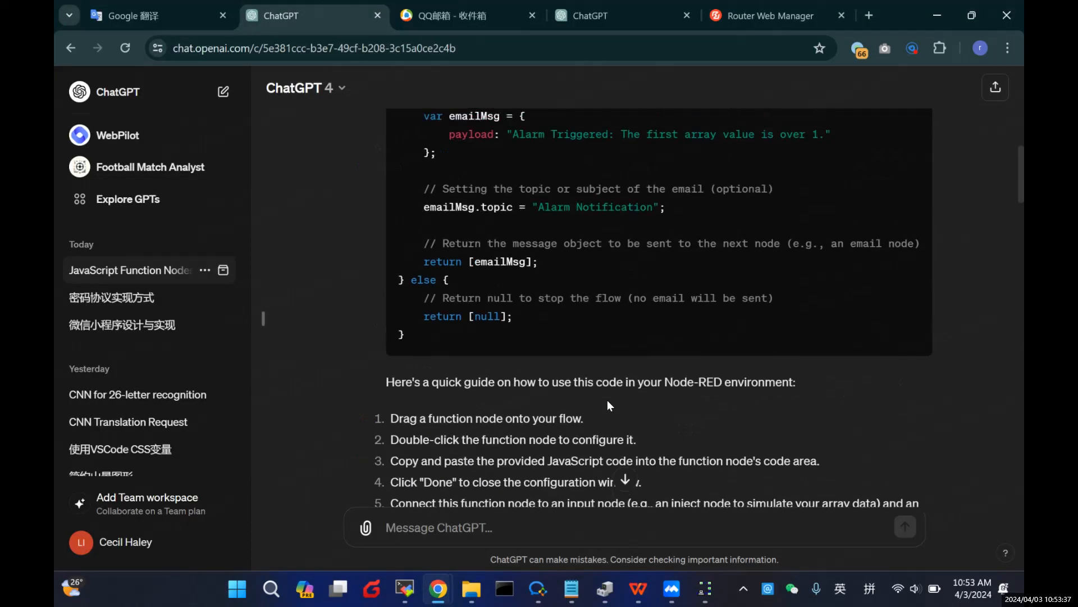
pyautogui.scroll(10, 608, 400)
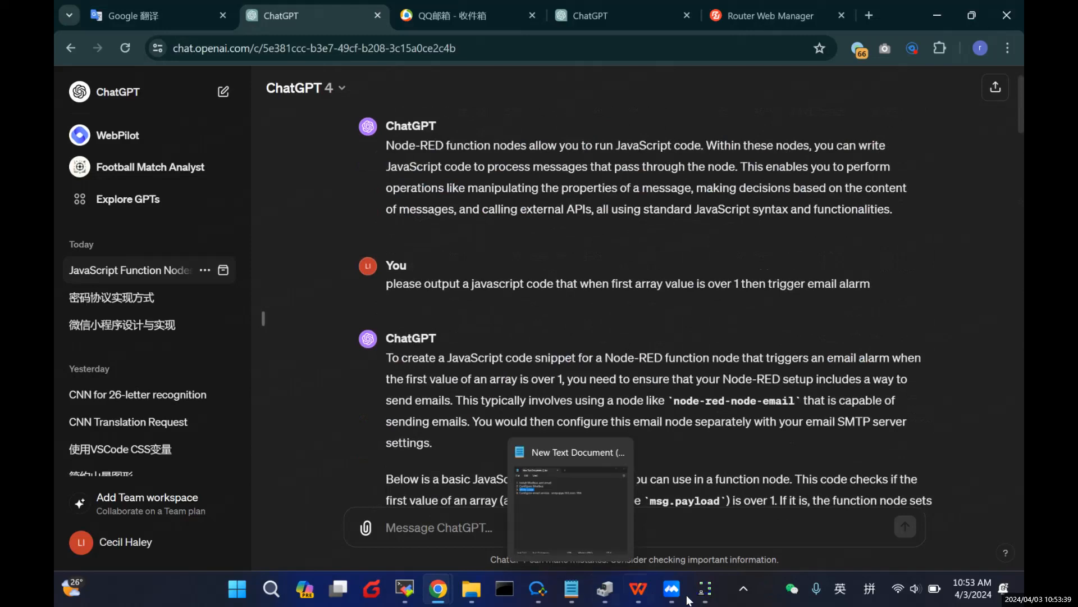
pyautogui.click(521, 528)
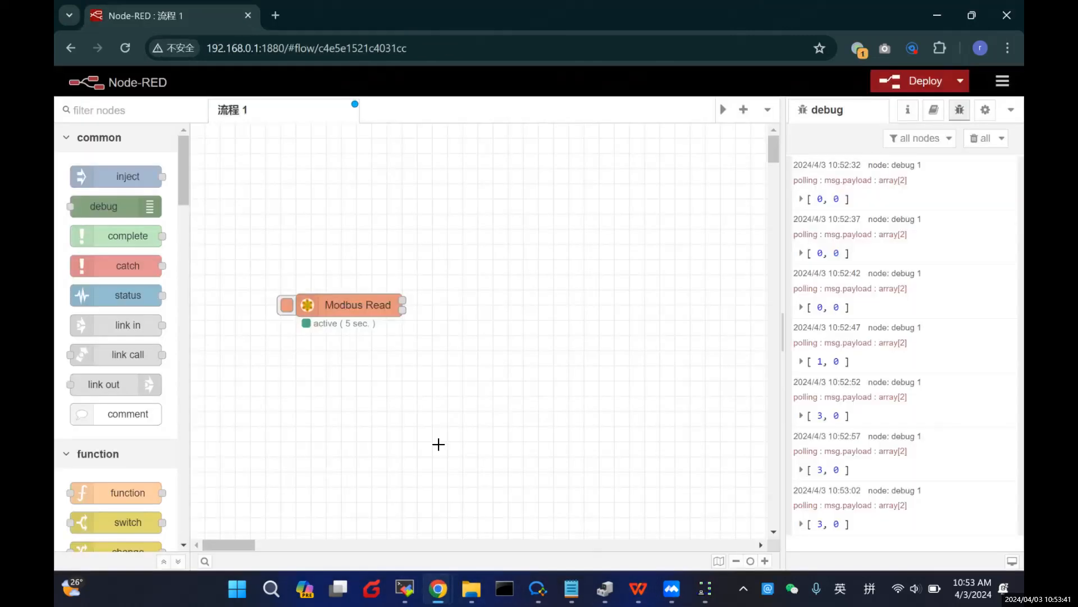
# Step: Add a function 1 node right of Modbus Read, open its code editor, then switch to ChatGPT
pyautogui.scroll(-3, 125, 363)
pyautogui.scroll(-5, 125, 362)
pyautogui.scroll(-8, 144, 371)
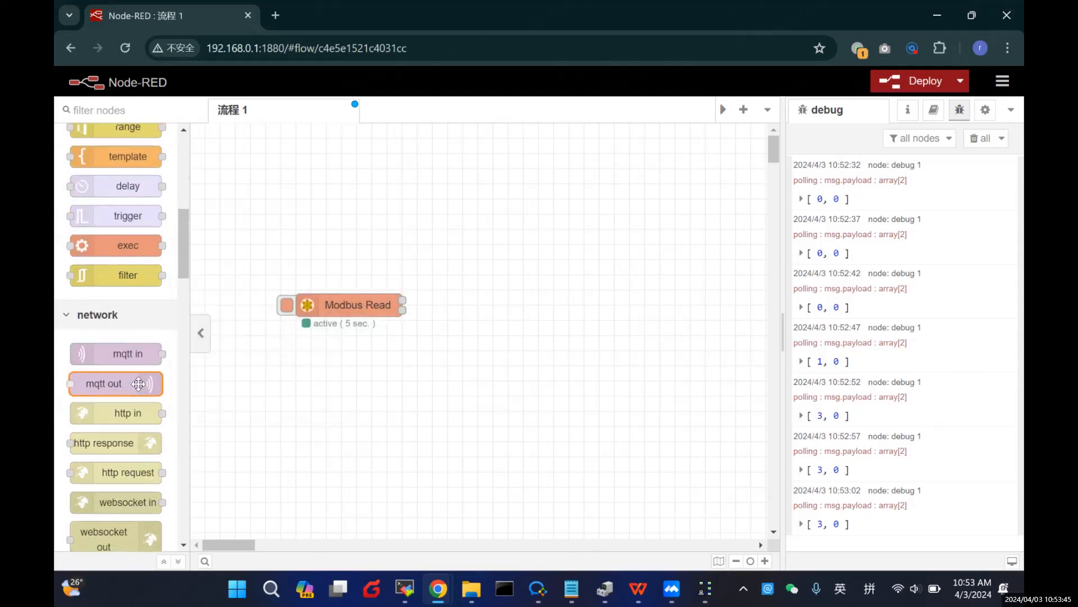
pyautogui.scroll(8, 137, 391)
pyautogui.scroll(8, 137, 390)
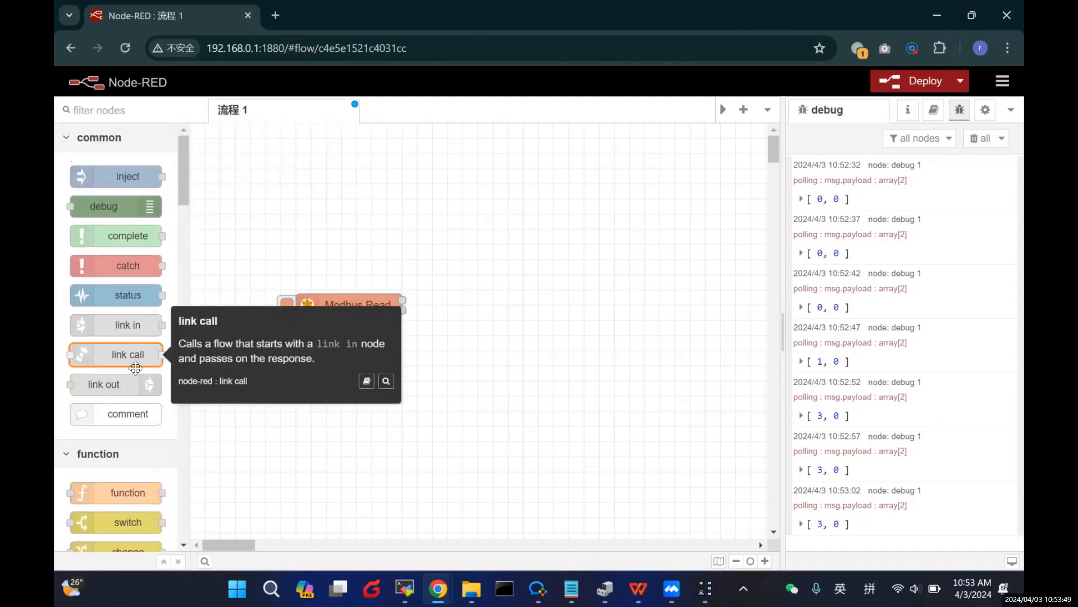
pyautogui.scroll(-3, 134, 372)
pyautogui.moveTo(187, 338); pyautogui.dragTo(508, 305)
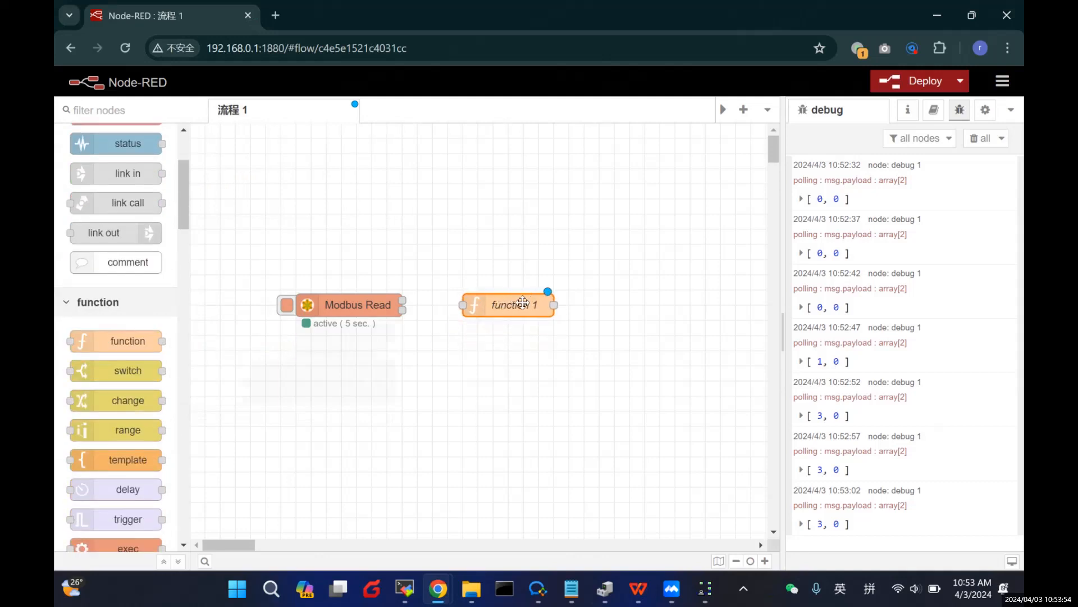
pyautogui.doubleClick(528, 303)
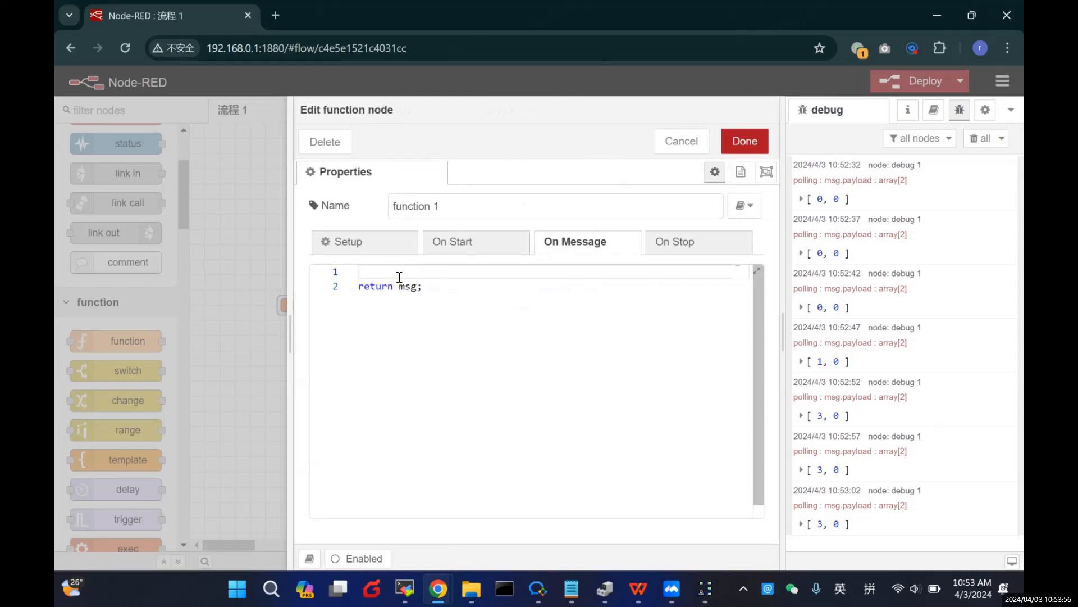
pyautogui.moveTo(441, 588)
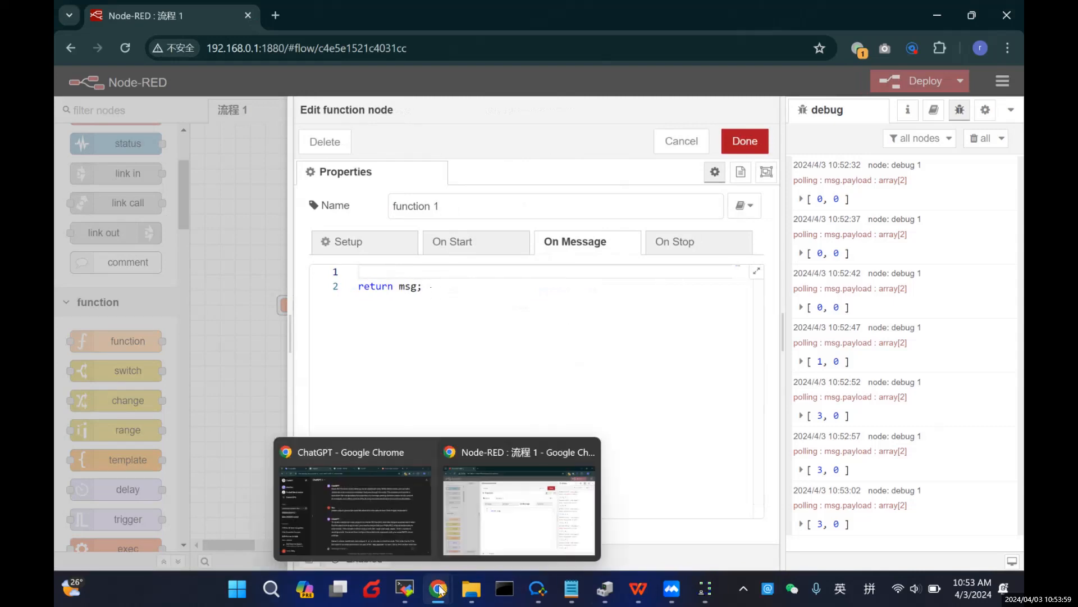
pyautogui.click(406, 535)
pyautogui.scroll(2, 545, 362)
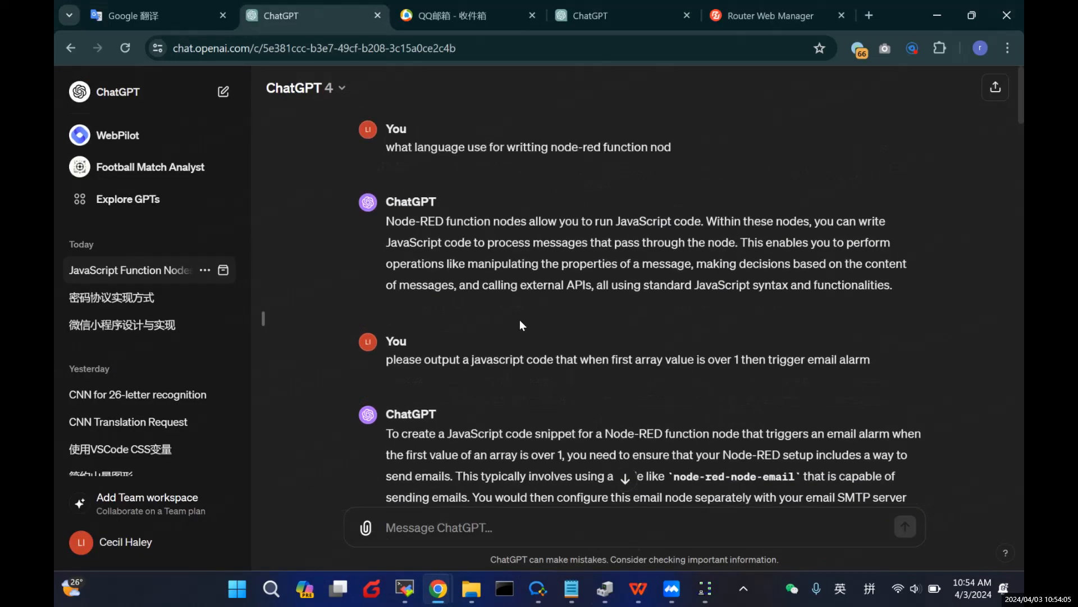
pyautogui.scroll(-1, 521, 320)
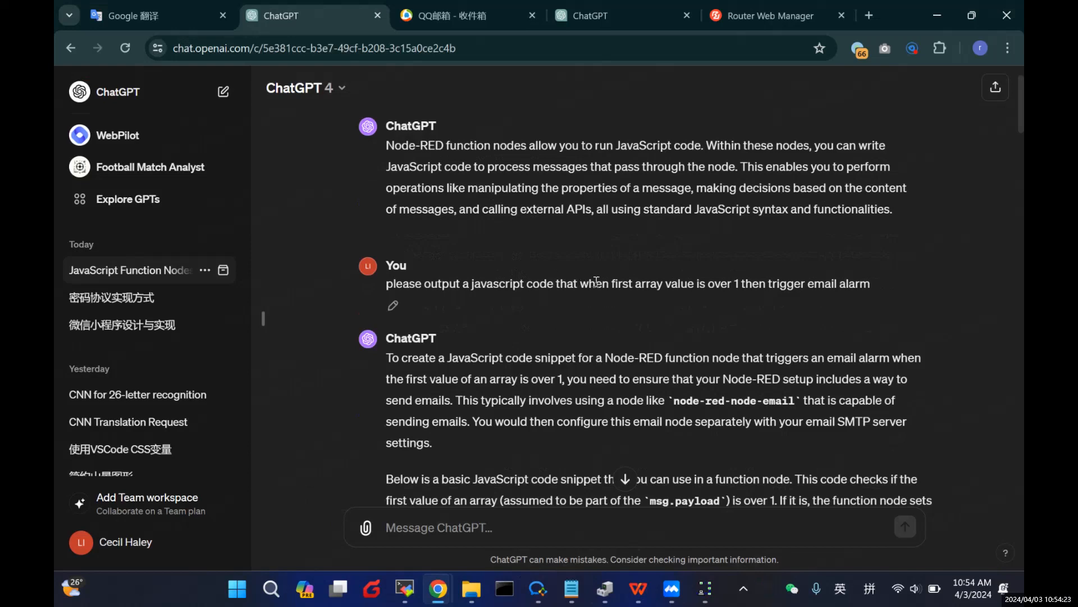
pyautogui.scroll(-1, 523, 328)
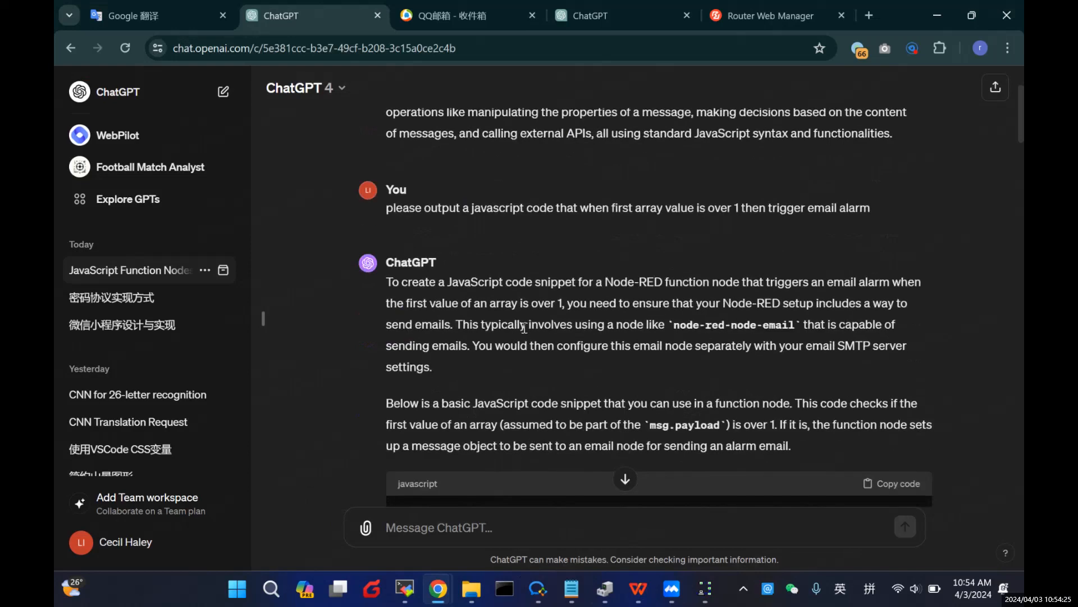
pyautogui.scroll(-1, 526, 324)
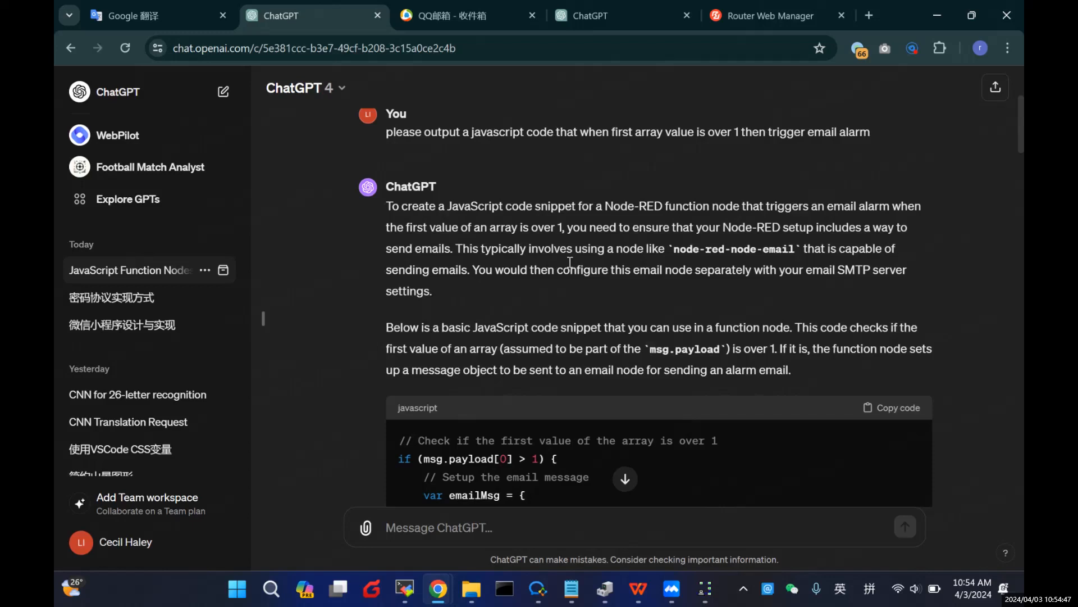
pyautogui.scroll(-1, 722, 233)
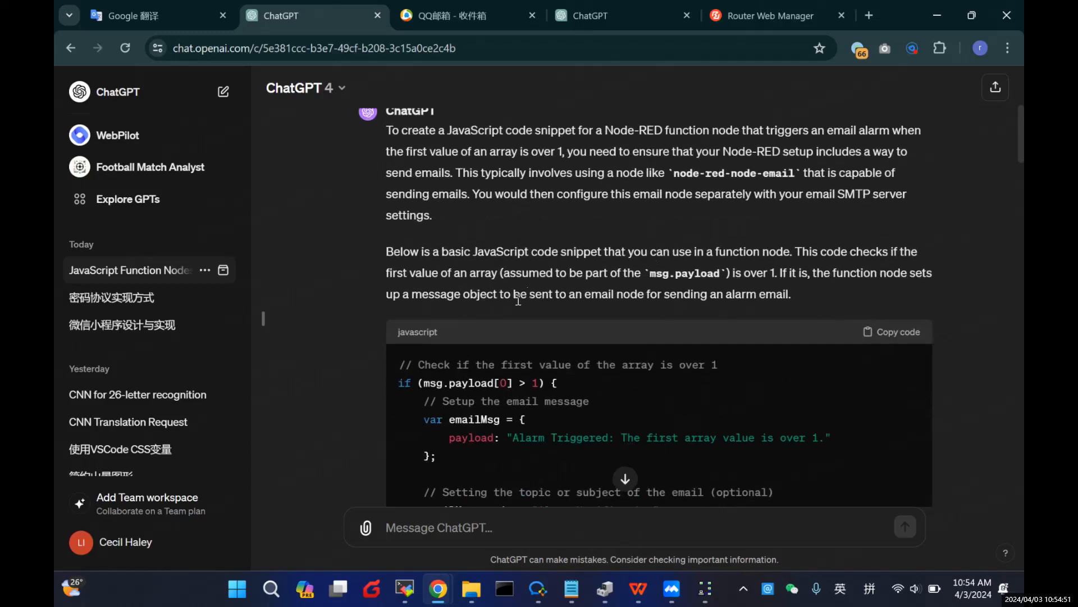
pyautogui.scroll(-2, 668, 338)
pyautogui.scroll(-2, 588, 317)
pyautogui.scroll(1, 518, 347)
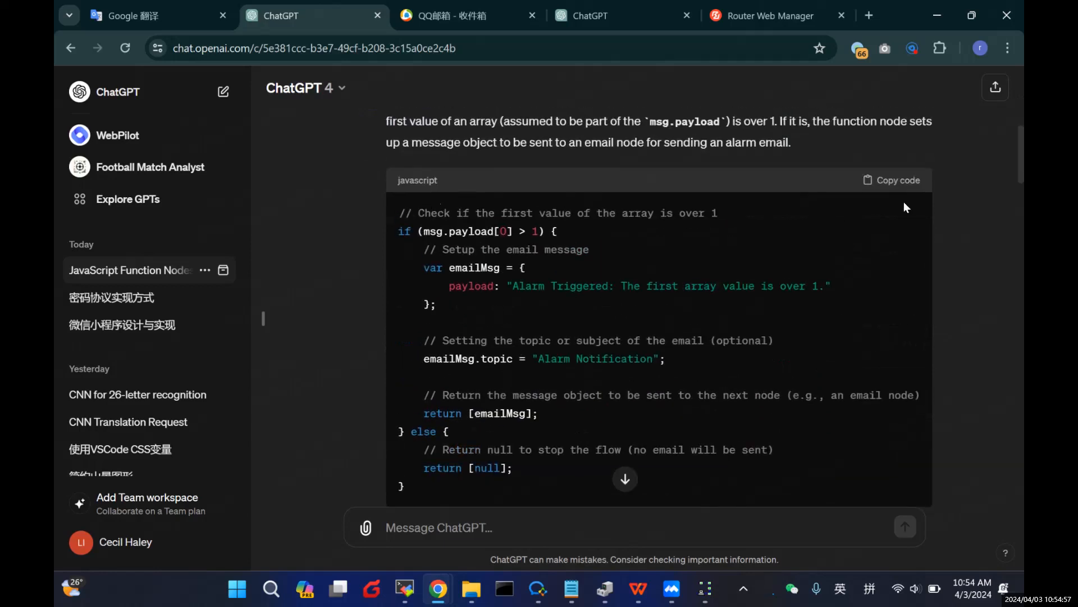
pyautogui.scroll(-1, 726, 285)
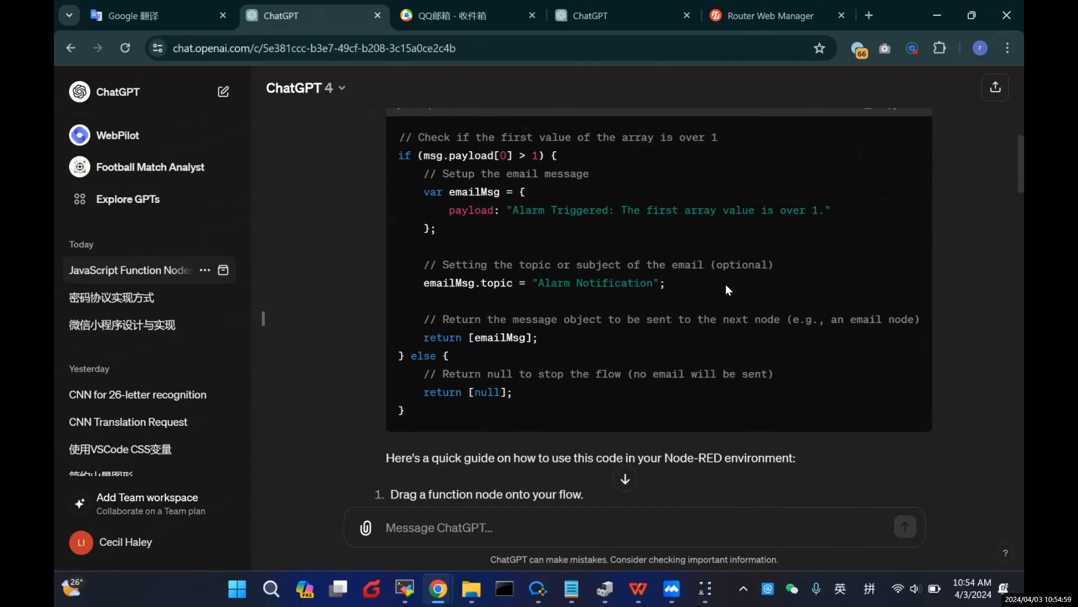
pyautogui.scroll(1, 726, 285)
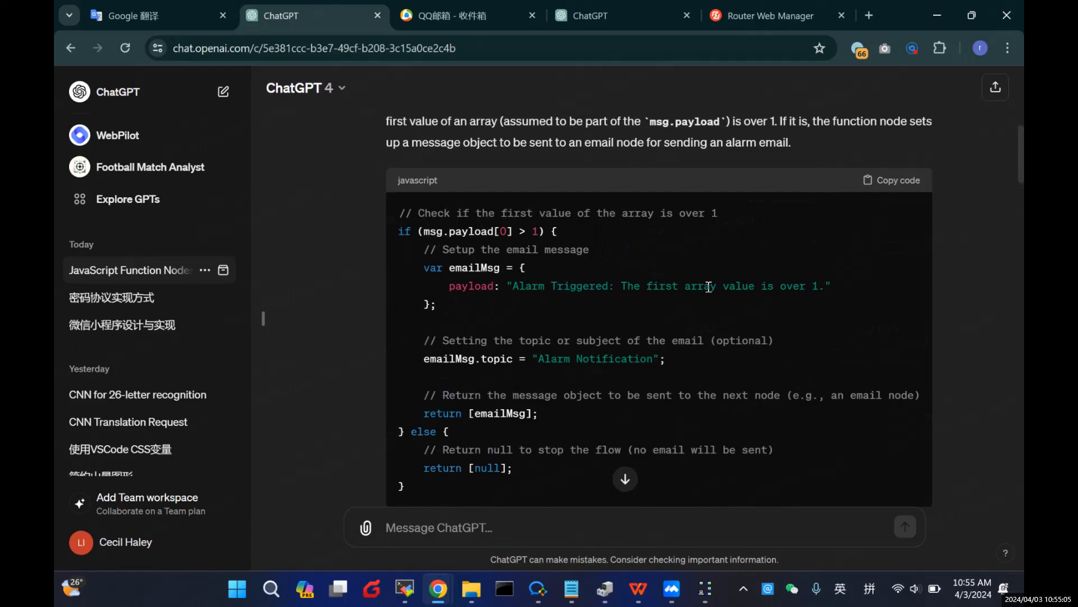
pyautogui.scroll(-3, 709, 287)
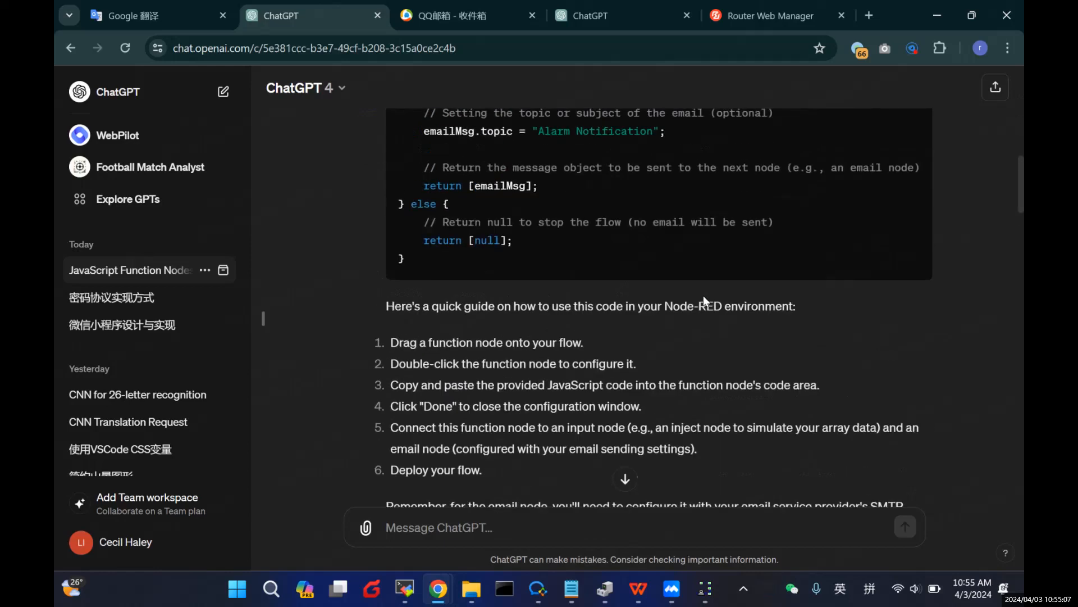
pyautogui.scroll(-6, 703, 296)
pyautogui.scroll(1, 704, 296)
pyautogui.scroll(-3, 704, 296)
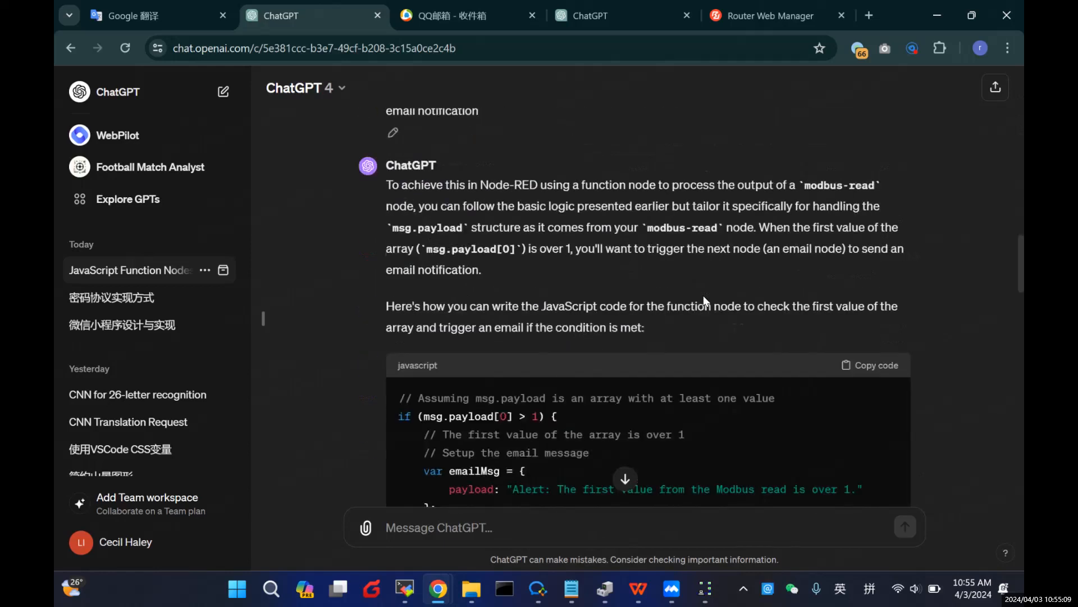
pyautogui.scroll(1, 703, 296)
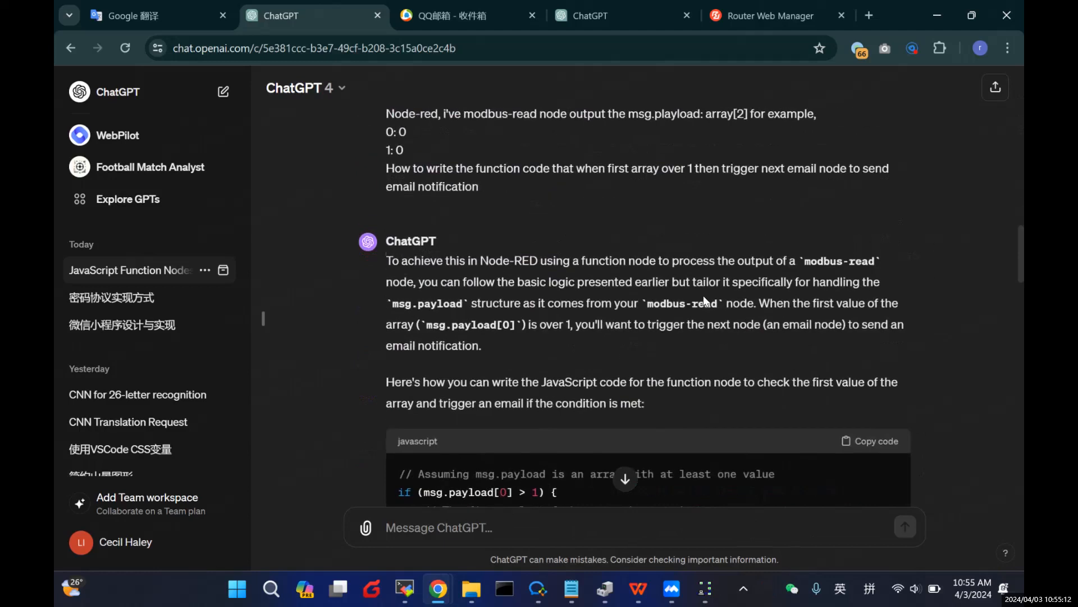
pyautogui.scroll(-10, 703, 296)
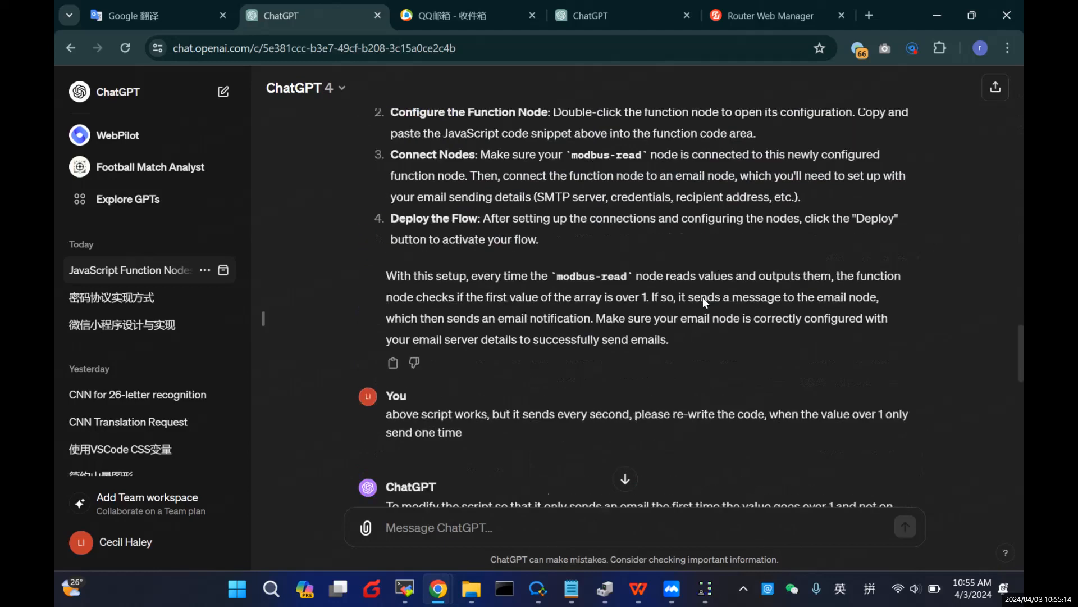
# Step: Copy the JavaScript from ChatGPT's revised context-storage reply, which sends the alarm once
pyautogui.scroll(1, 704, 297)
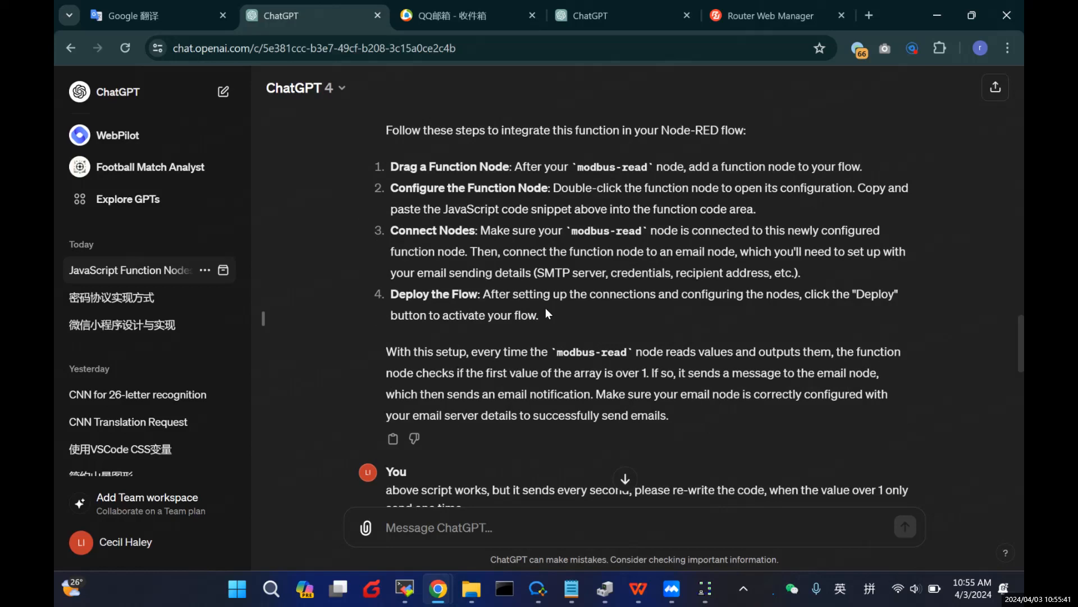
pyautogui.scroll(-1, 545, 308)
pyautogui.scroll(-1, 557, 329)
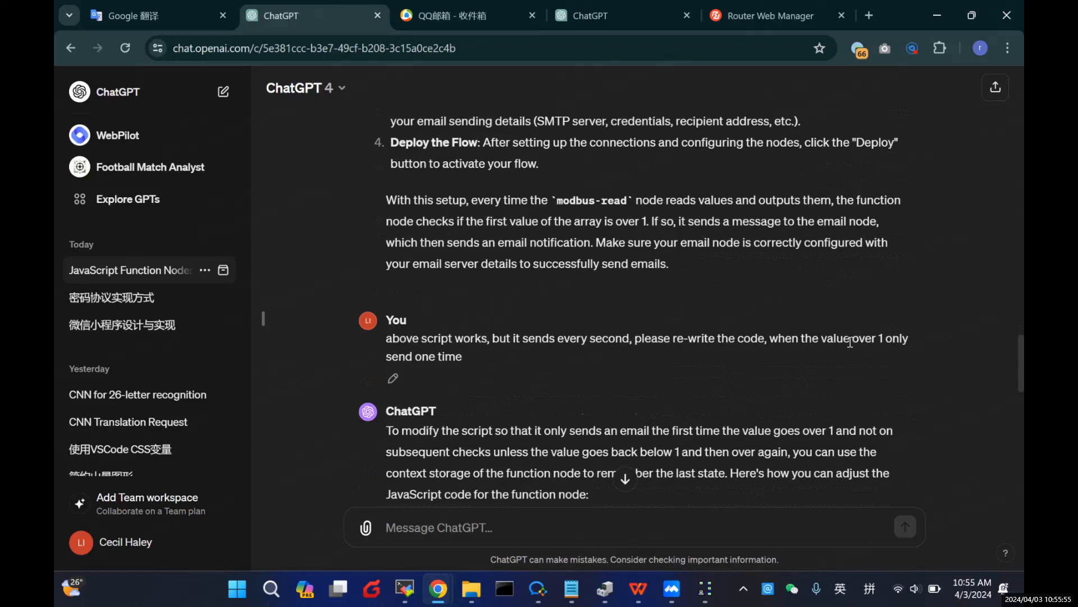
pyautogui.scroll(-3, 497, 353)
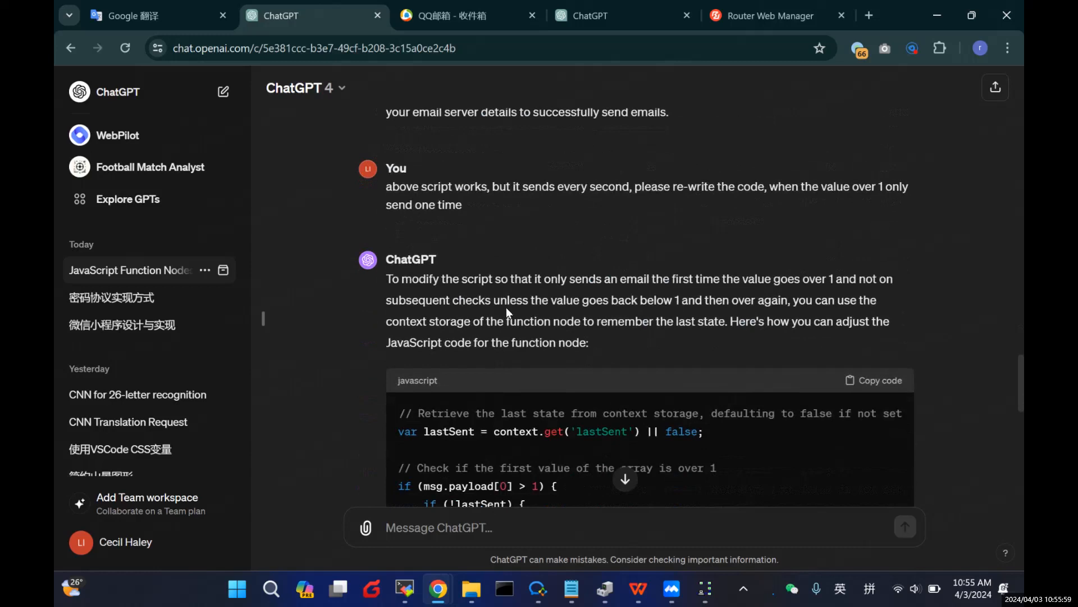
pyautogui.scroll(-2, 506, 308)
pyautogui.scroll(-3, 507, 308)
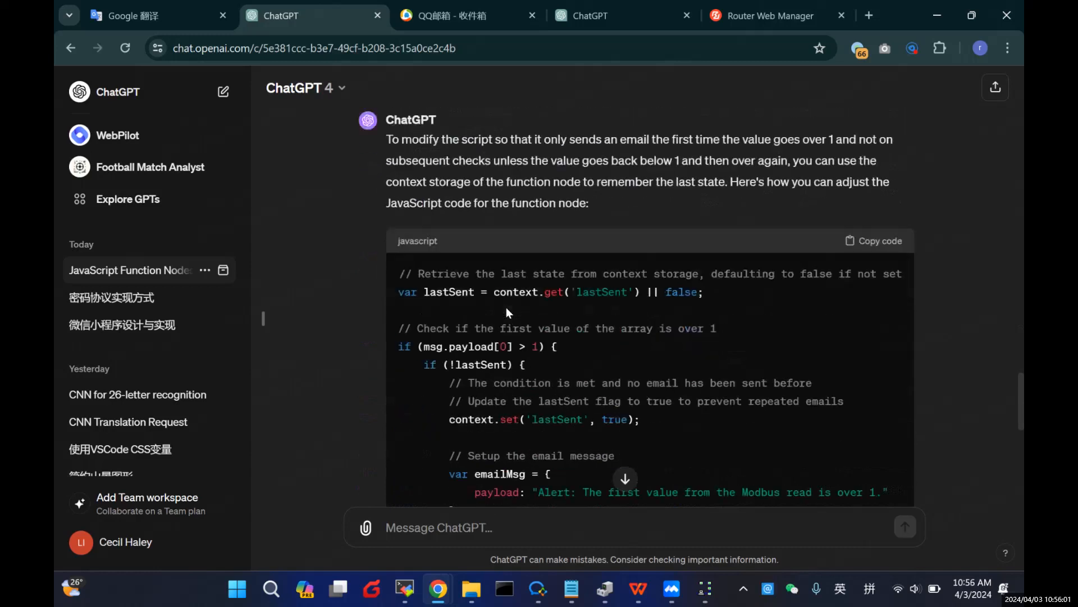
pyautogui.scroll(-3, 507, 308)
pyautogui.scroll(6, 507, 308)
pyautogui.scroll(1, 507, 308)
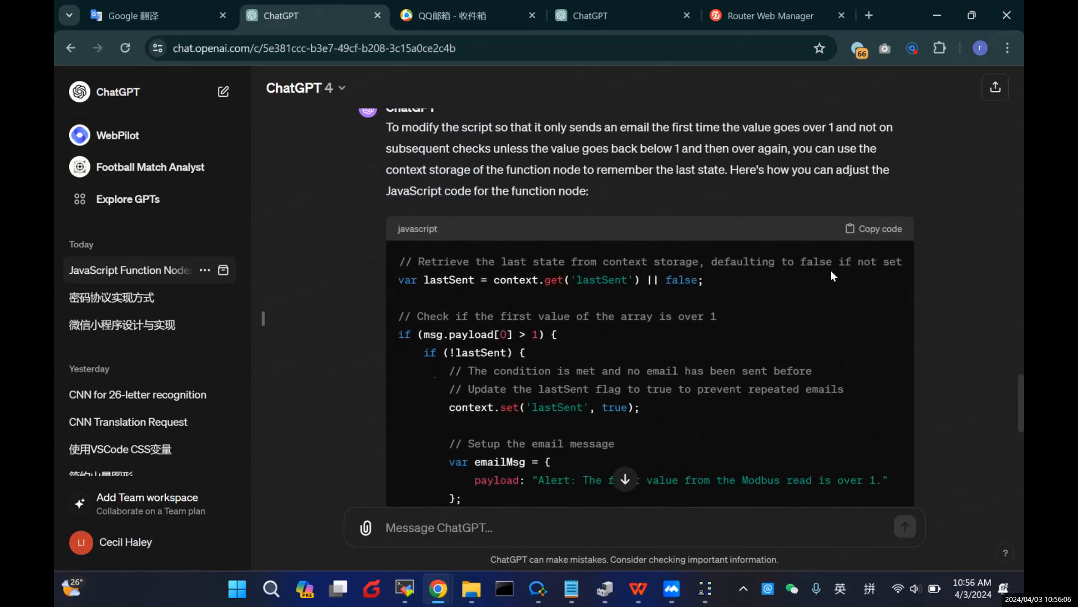
pyautogui.click(875, 229)
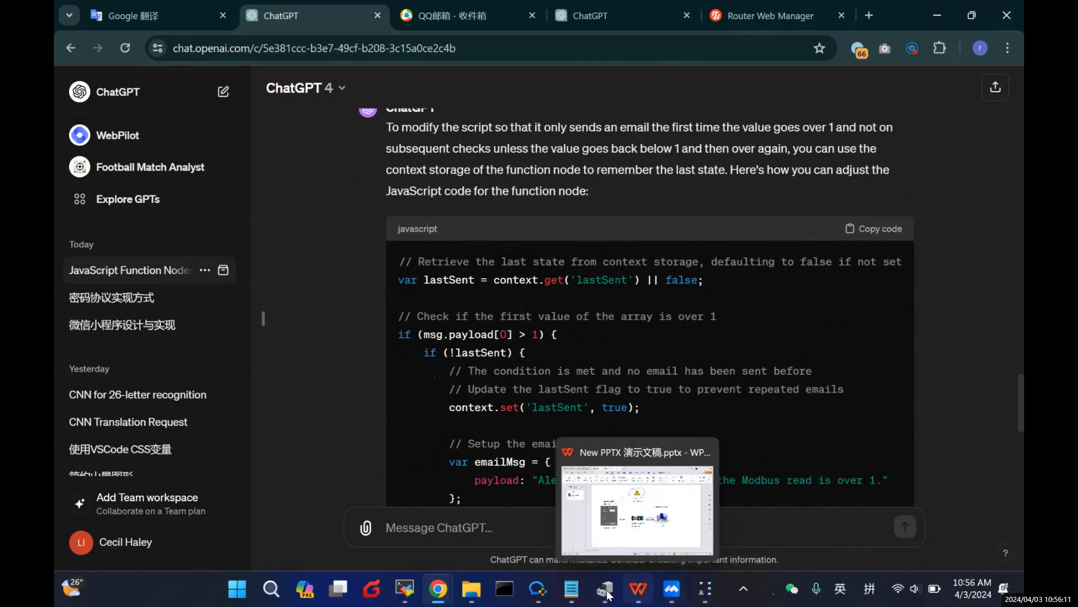
# Step: Paste the lastSent alarm script over function 1's default code and save the node
pyautogui.moveTo(438, 587)
pyautogui.click(508, 523)
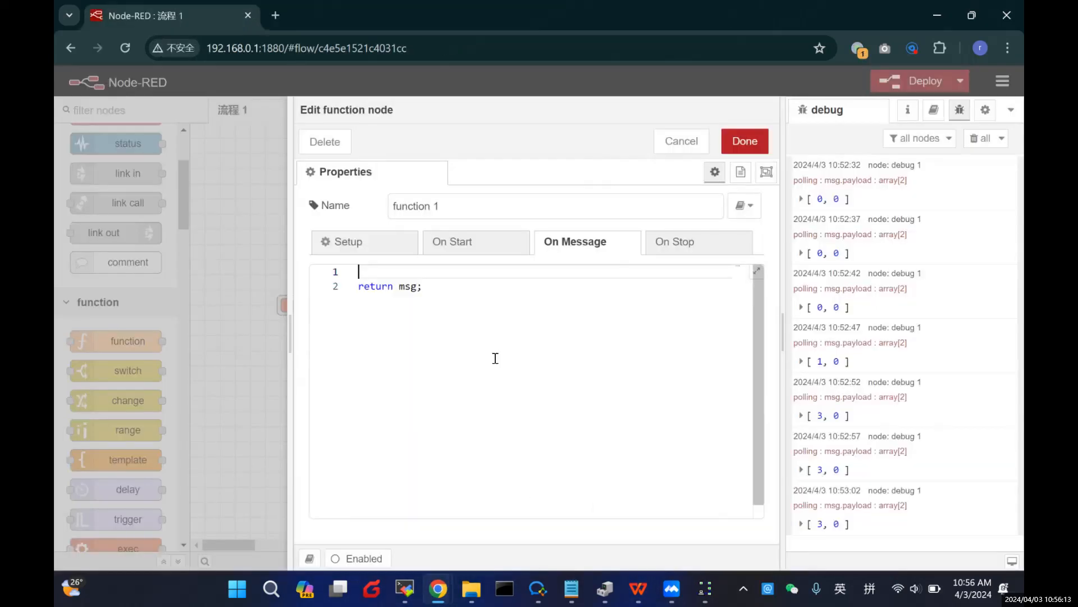
pyautogui.hotkey('ctrl', 'a')
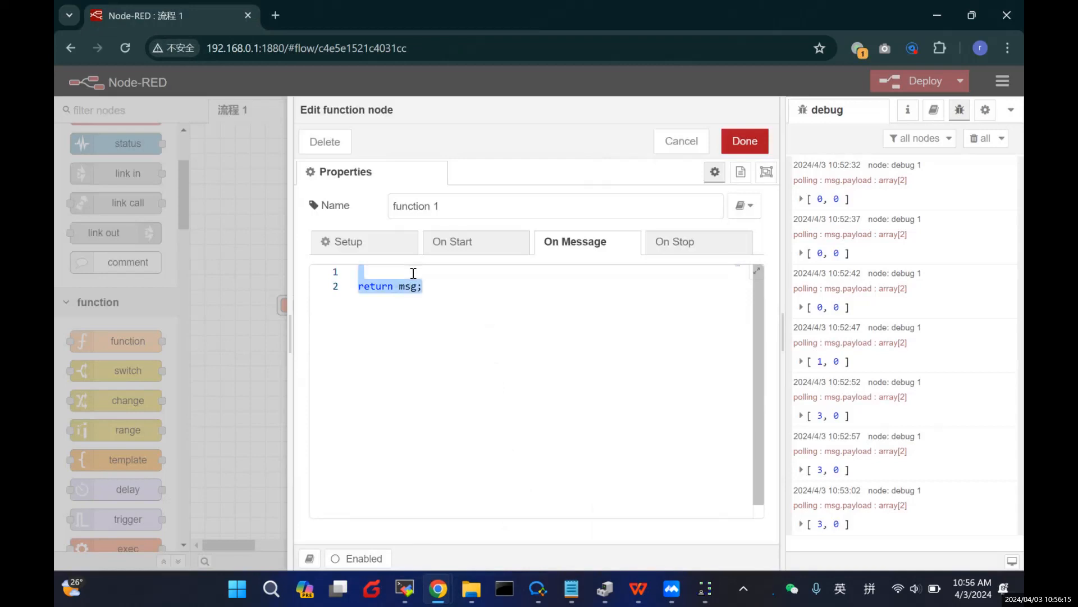
pyautogui.hotkey('ctrl', 'v')
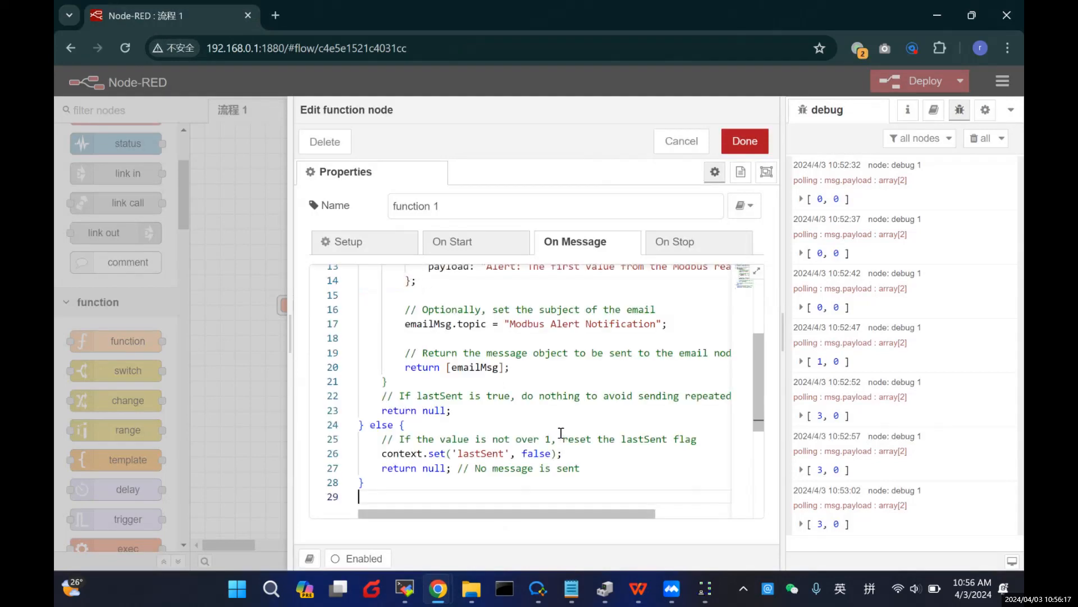
pyautogui.scroll(4, 561, 433)
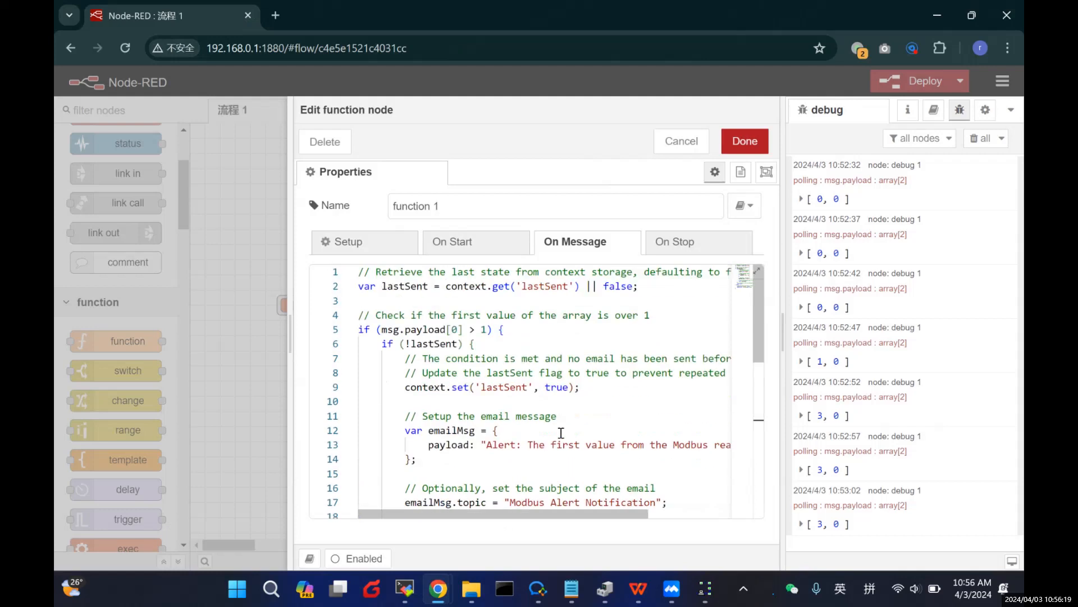
pyautogui.click(735, 141)
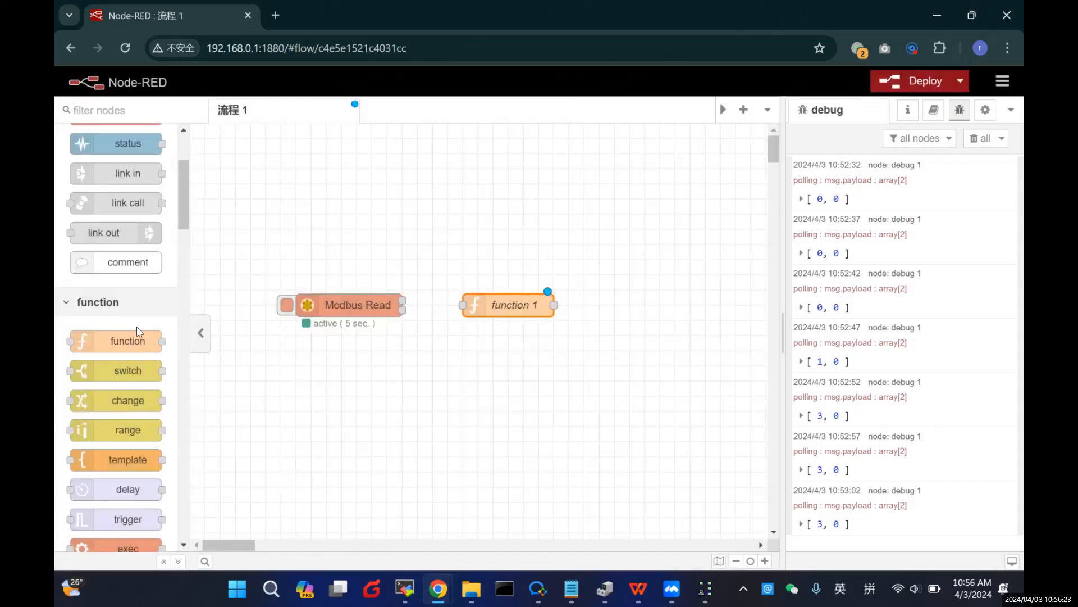
# Step: Drag an email output node from the palette's social section onto the canvas right of function 1
pyautogui.scroll(-1, 137, 327)
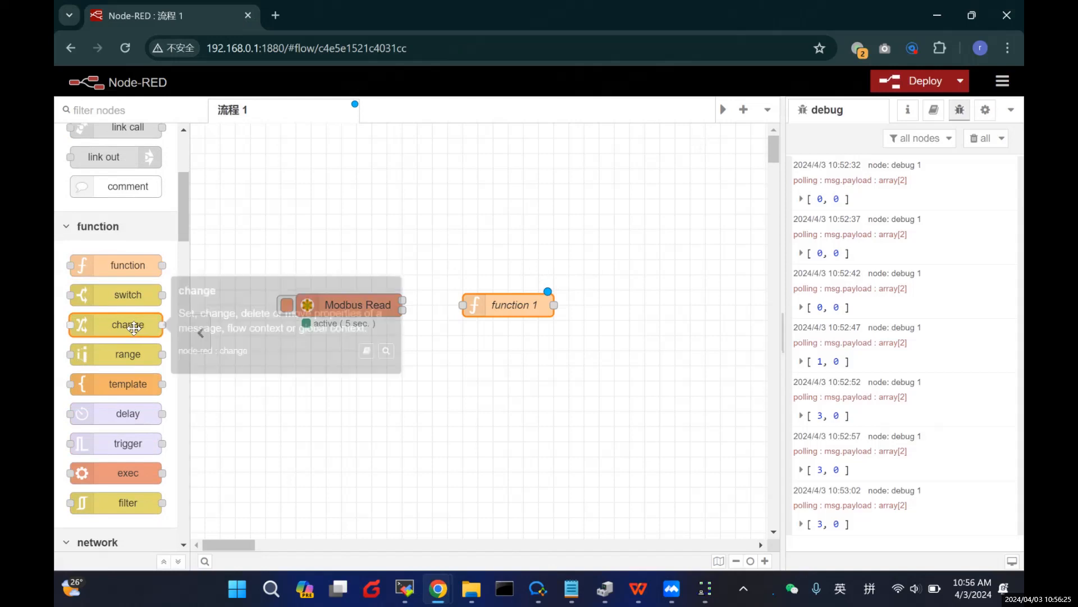
pyautogui.click(572, 589)
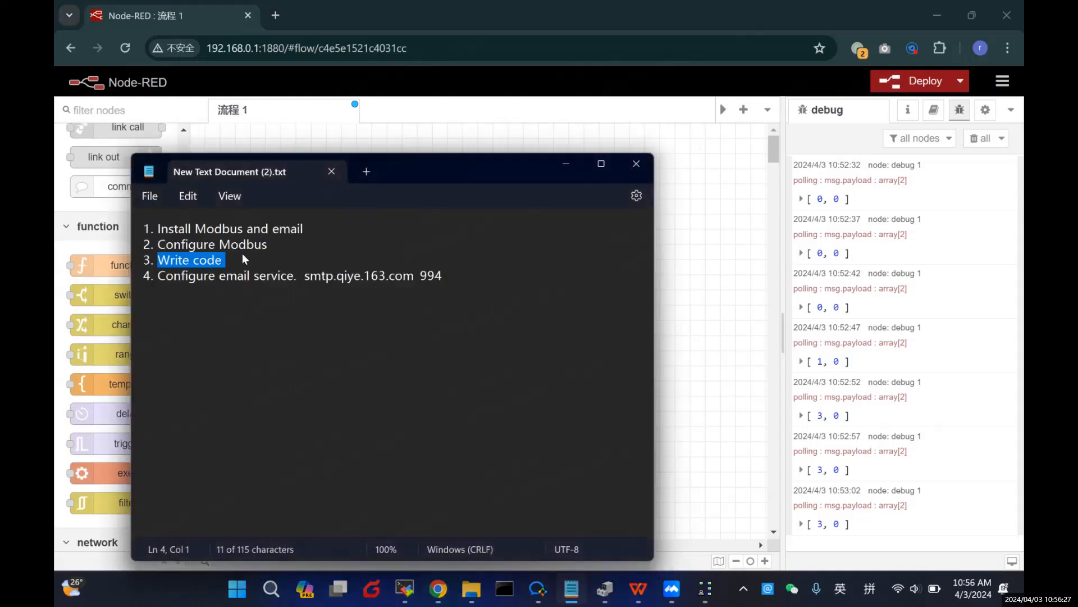
pyautogui.click(565, 164)
pyautogui.scroll(-3, 140, 400)
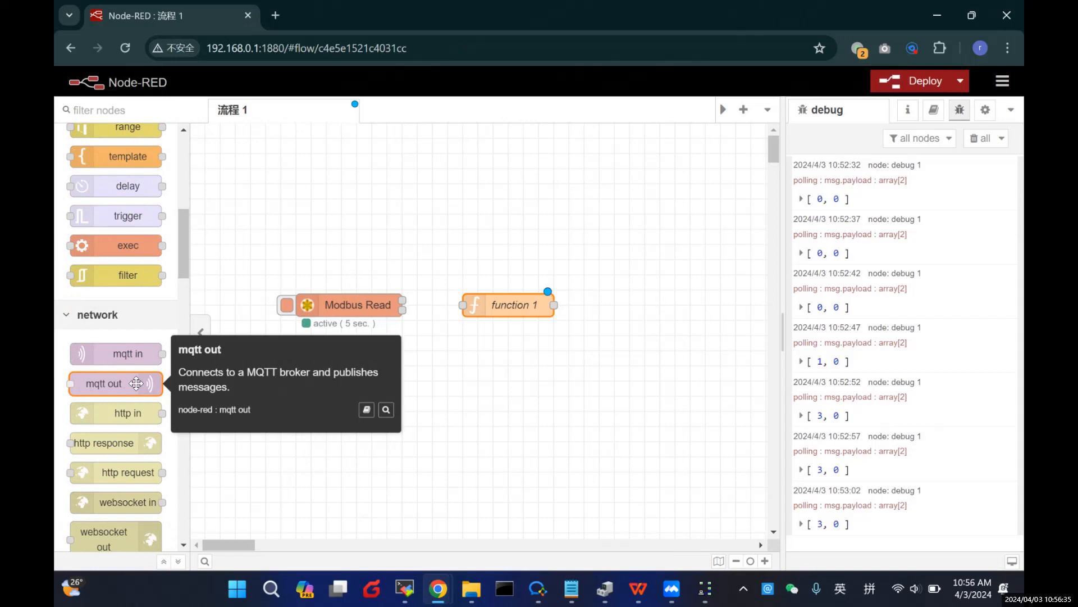
pyautogui.scroll(-8, 136, 383)
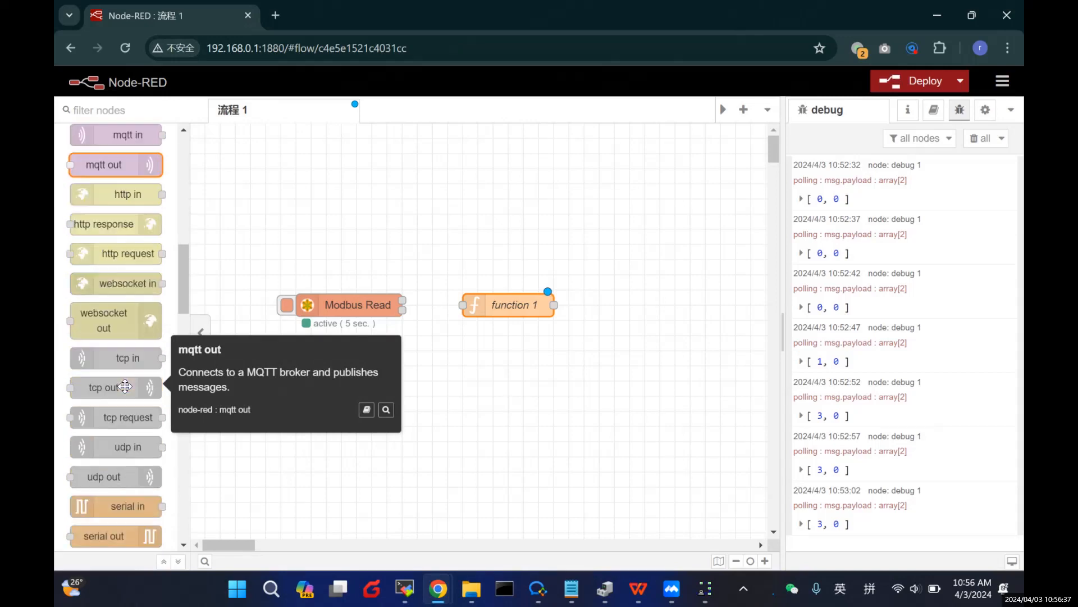
pyautogui.scroll(-8, 124, 386)
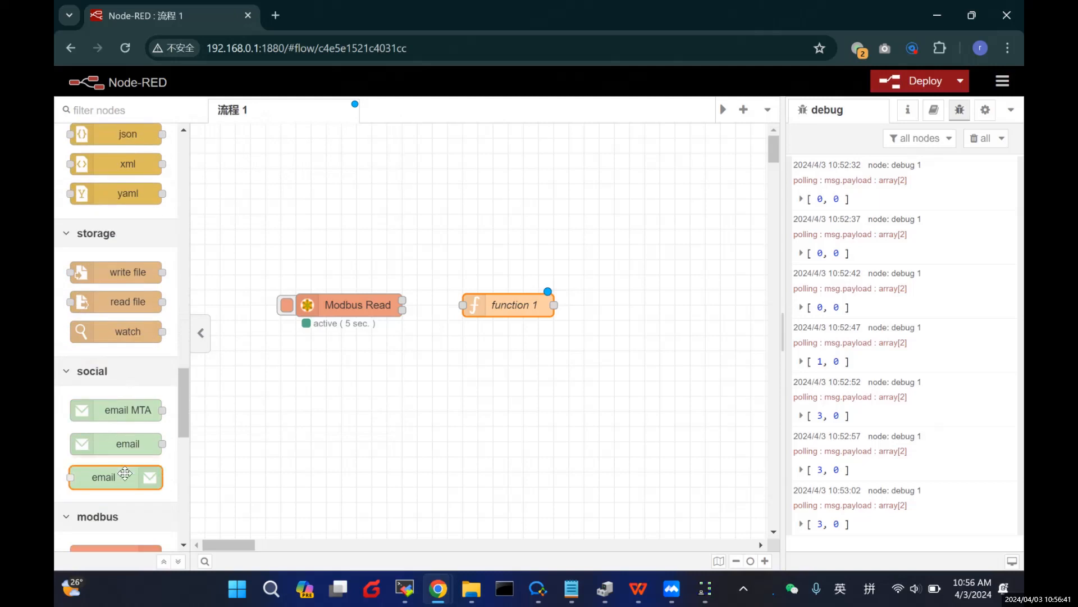
pyautogui.moveTo(112, 477); pyautogui.dragTo(658, 304)
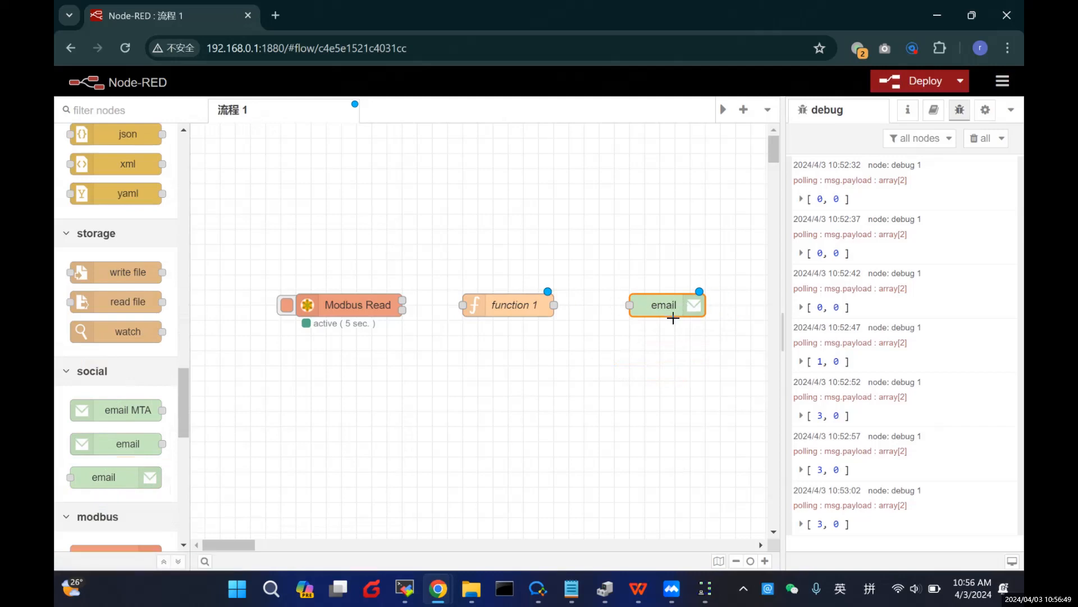
pyautogui.click(571, 589)
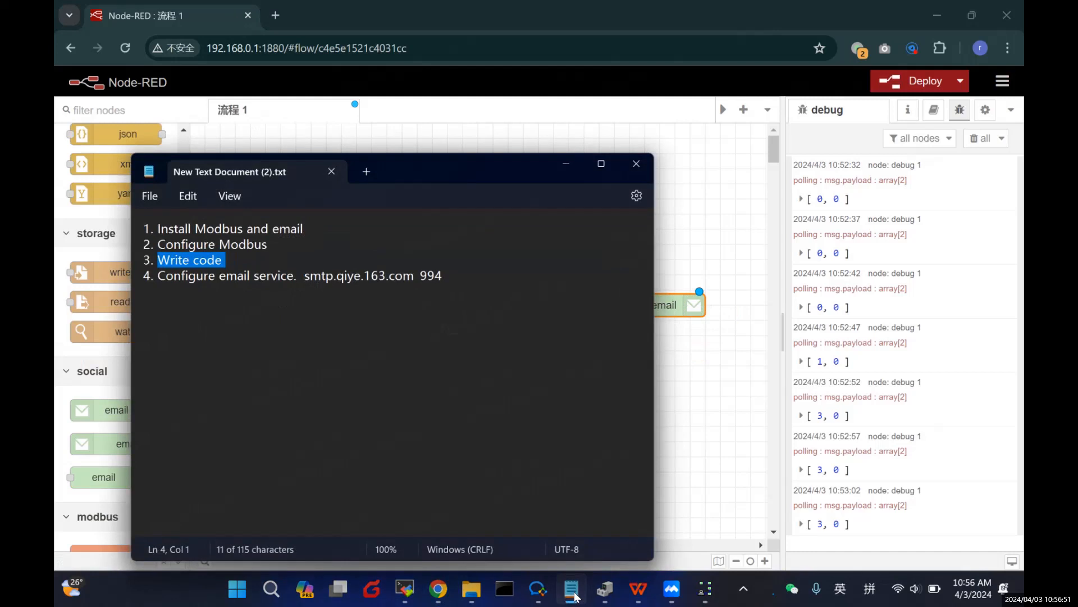
pyautogui.click(572, 588)
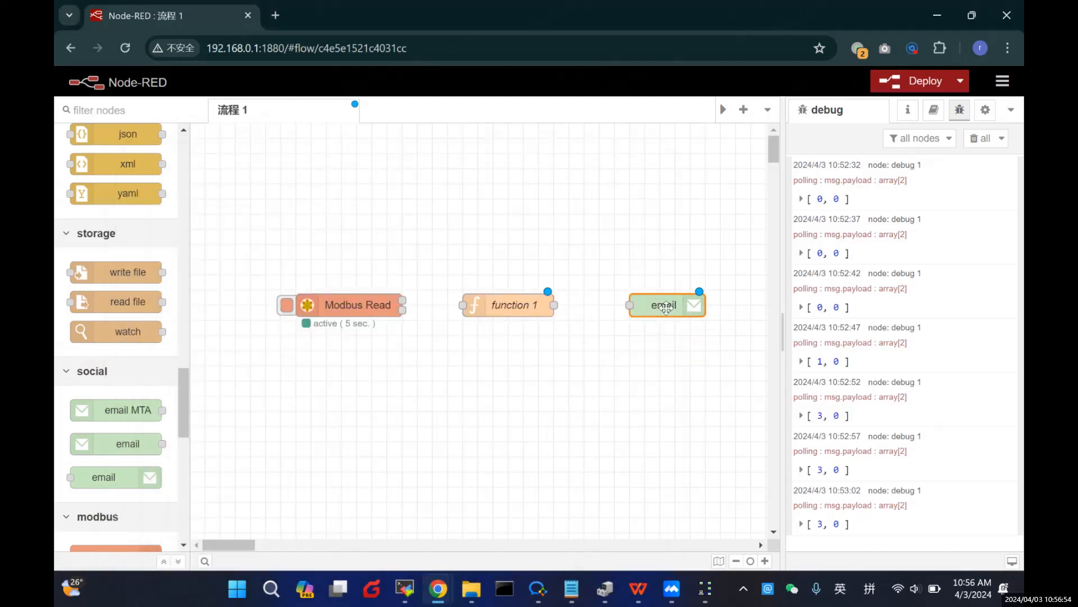
# Step: Open the email node's settings and enter the recipient's QQ Mail address in To
pyautogui.doubleClick(666, 308)
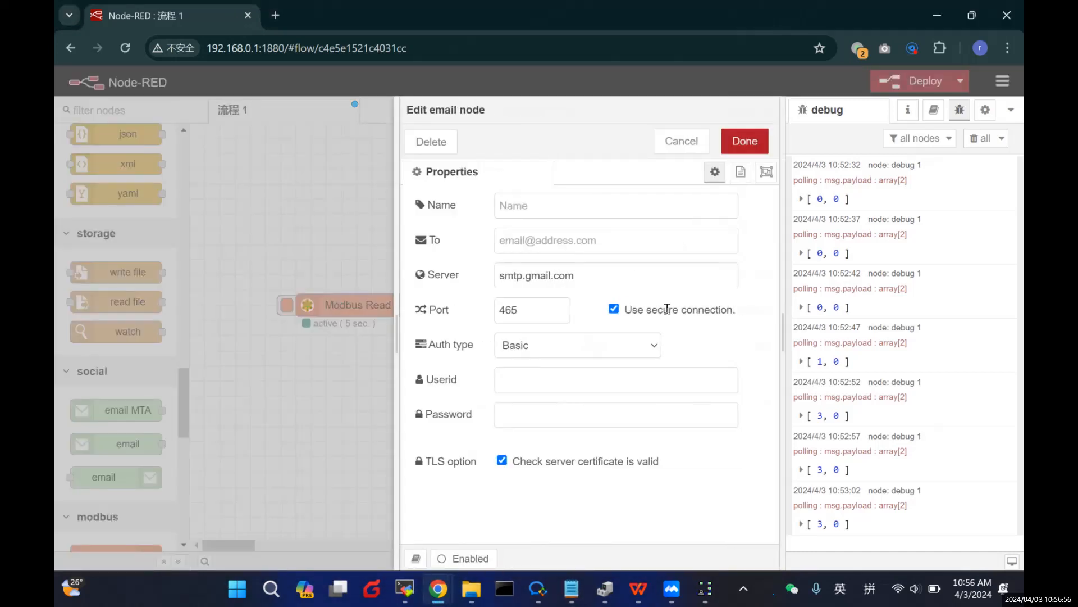
pyautogui.click(572, 243)
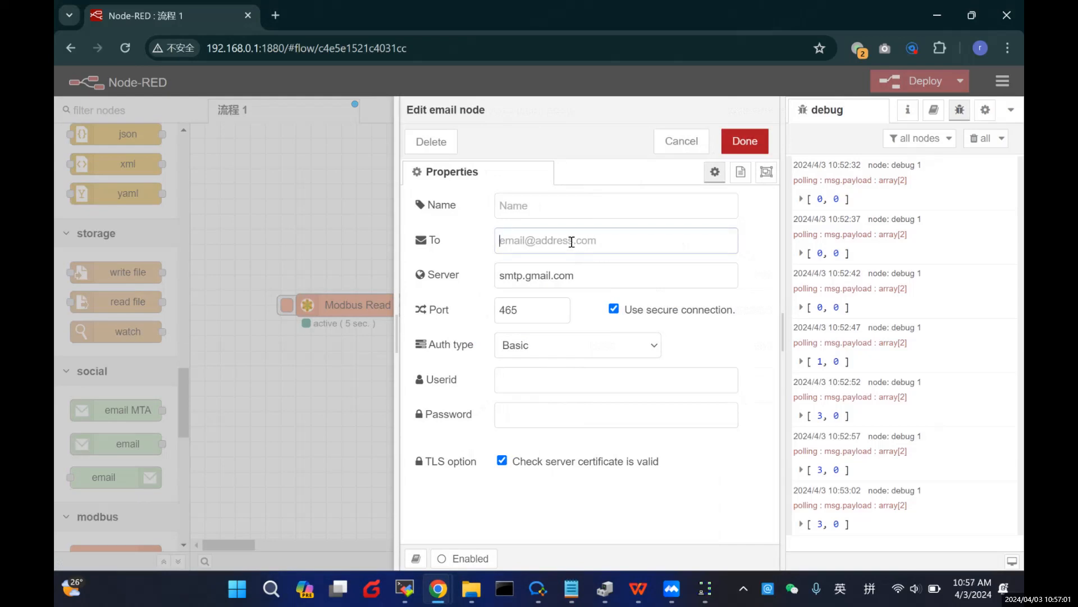
pyautogui.press('shift')
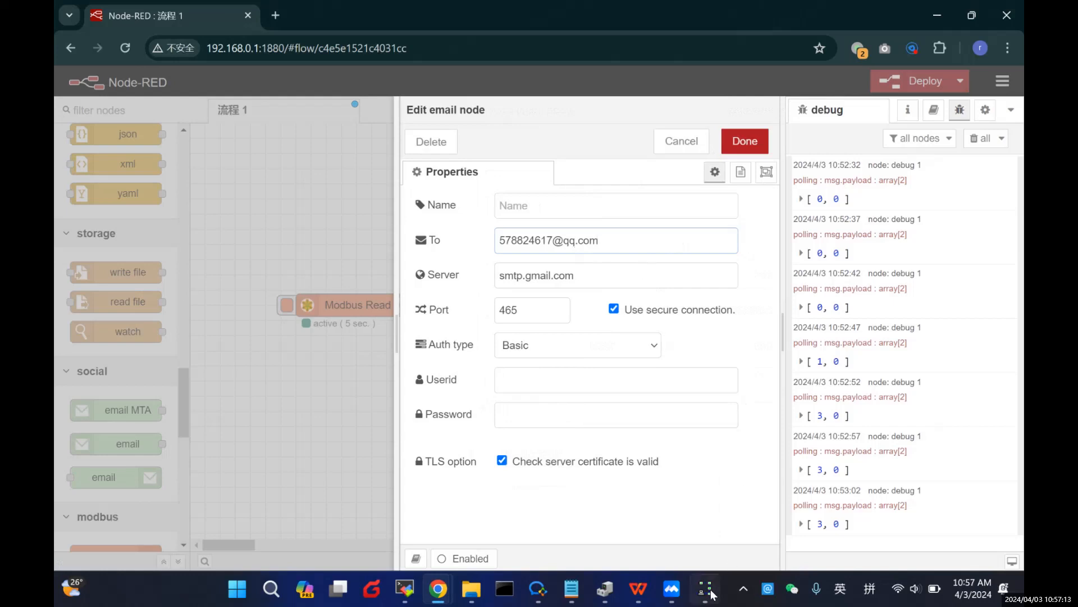
# Step: Replace the server smtp.gmail.com with smtp.qiye.163.com copied from the notes
pyautogui.click(543, 592)
pyautogui.click(539, 598)
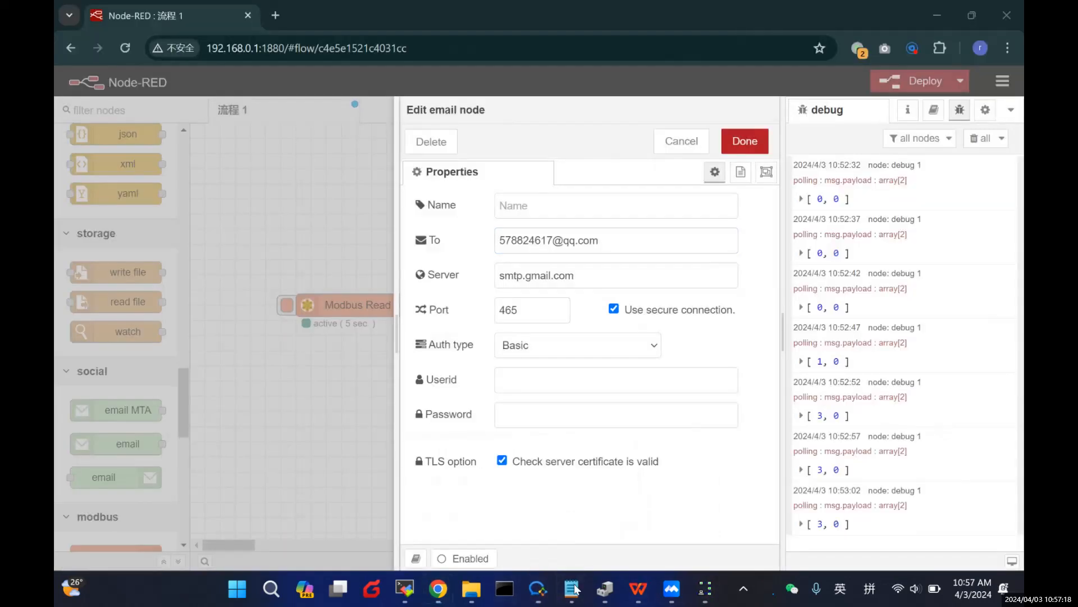
pyautogui.click(558, 592)
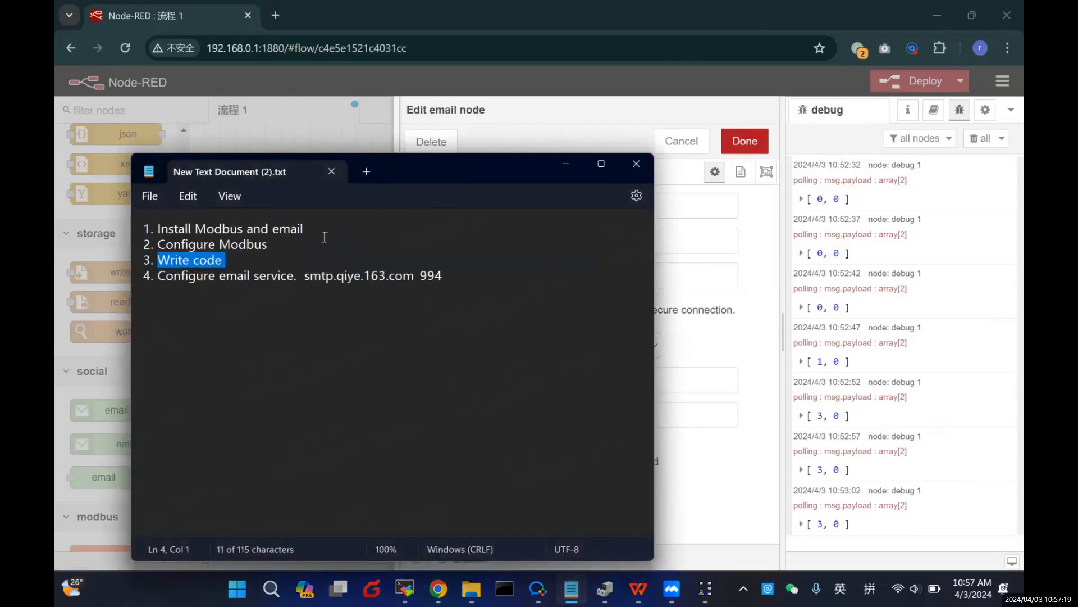
pyautogui.click(305, 276)
pyautogui.moveTo(305, 277); pyautogui.dragTo(411, 279)
pyautogui.hotkey('ctrl', 'c')
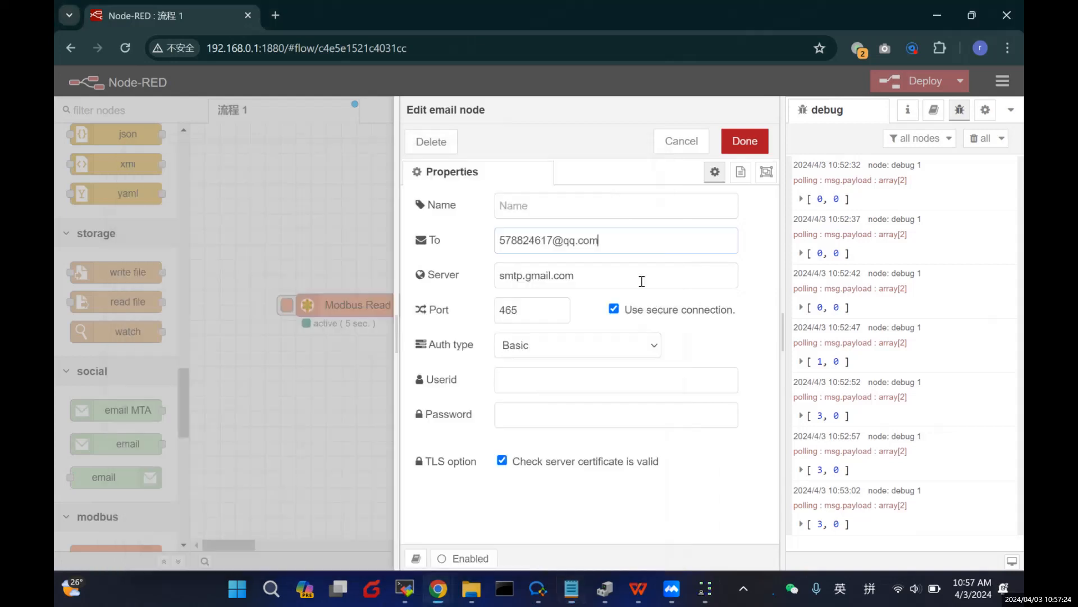
pyautogui.hotkey('alt', 'Tab')
pyautogui.tripleClick(591, 284)
pyautogui.hotkey('ctrl', 'v')
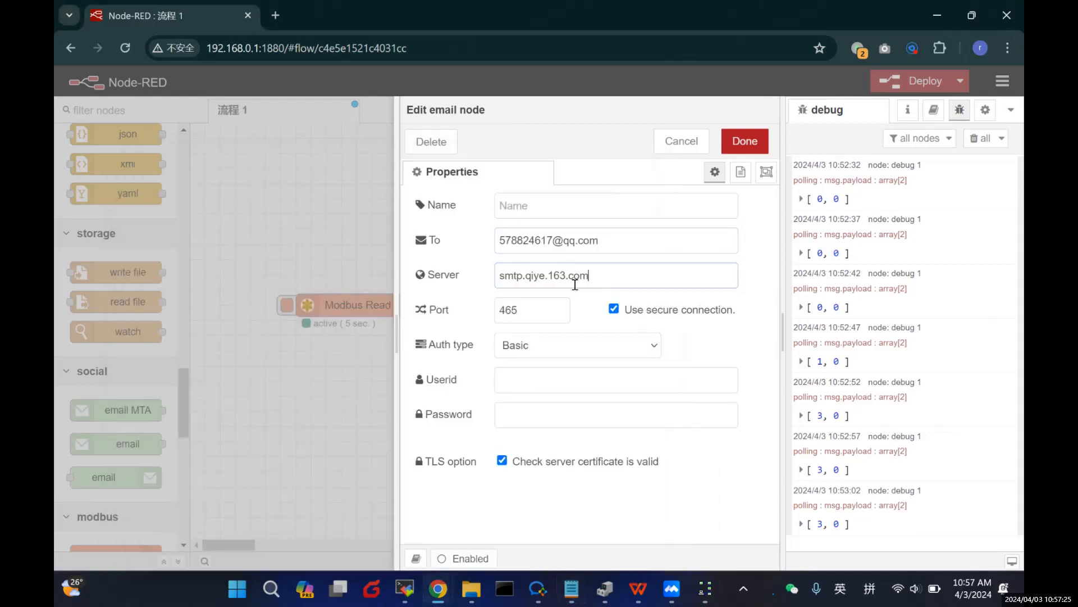
# Step: Change the SMTP port from 465 to 994
pyautogui.doubleClick(562, 304)
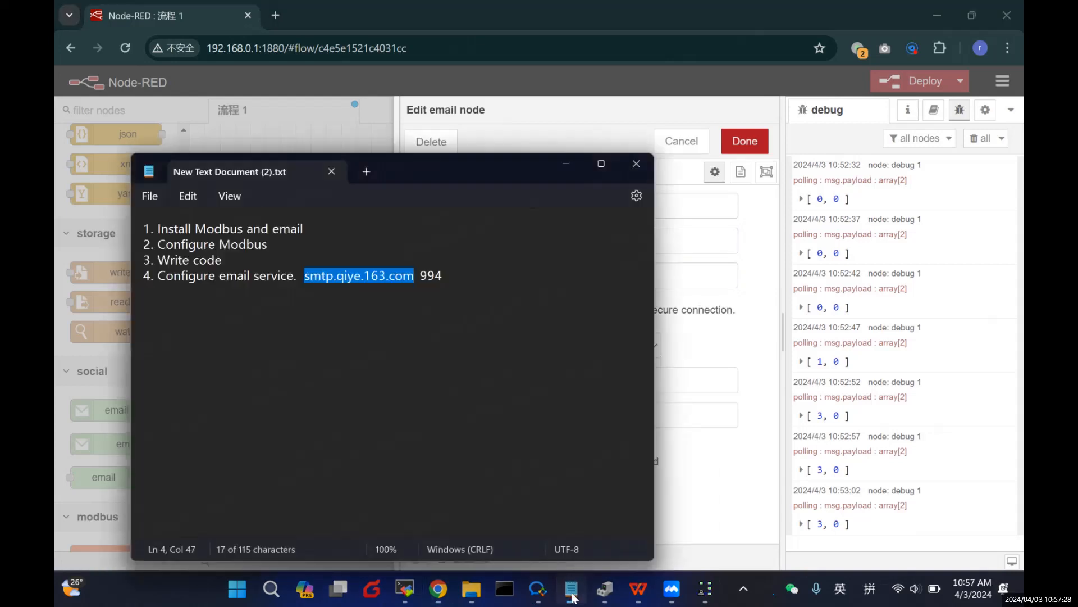
pyautogui.click(571, 589)
pyautogui.click(571, 589)
pyautogui.write('994')
# Step: Enter the sender's login user ID and the account password
pyautogui.click(558, 390)
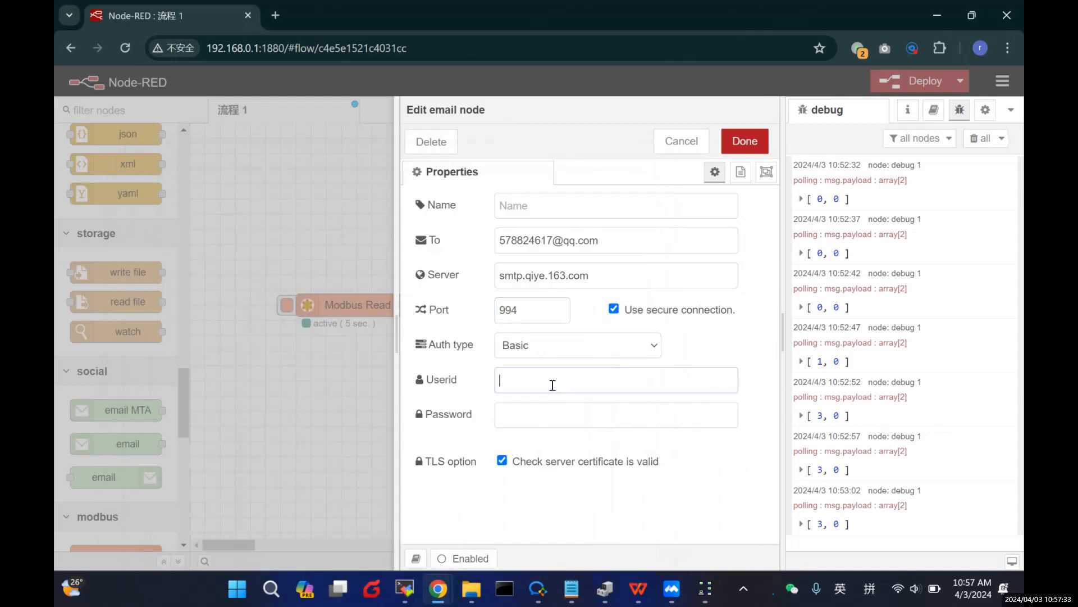
pyautogui.click(542, 420)
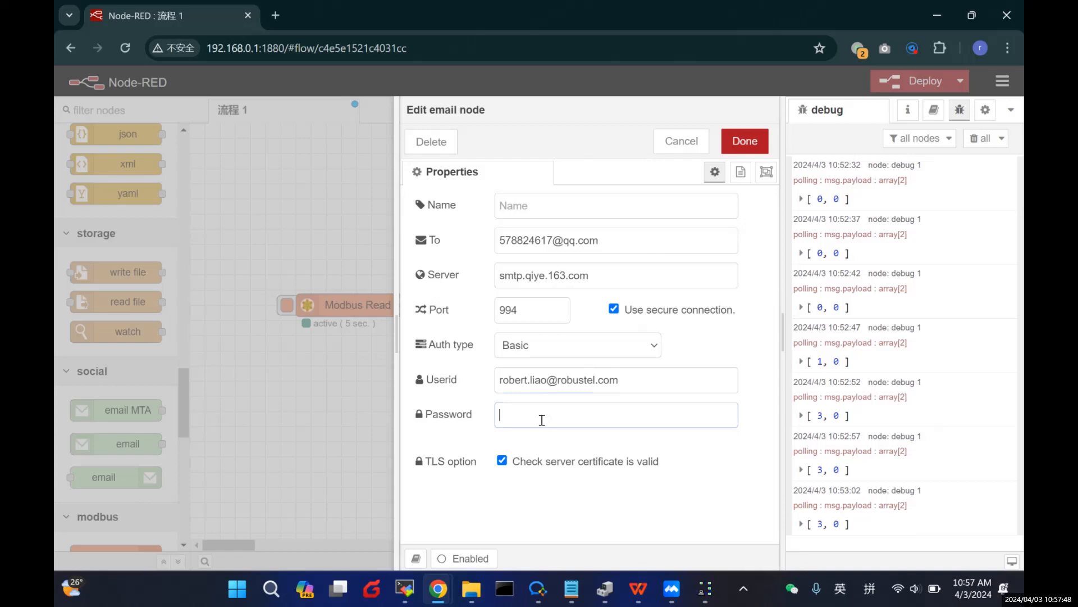
pyautogui.press('capslock')
pyautogui.write('•')
pyautogui.press('capslock')
# Step: Save the email node, chain Modbus Read → function 1 → email, and deploy the flow
pyautogui.click(747, 144)
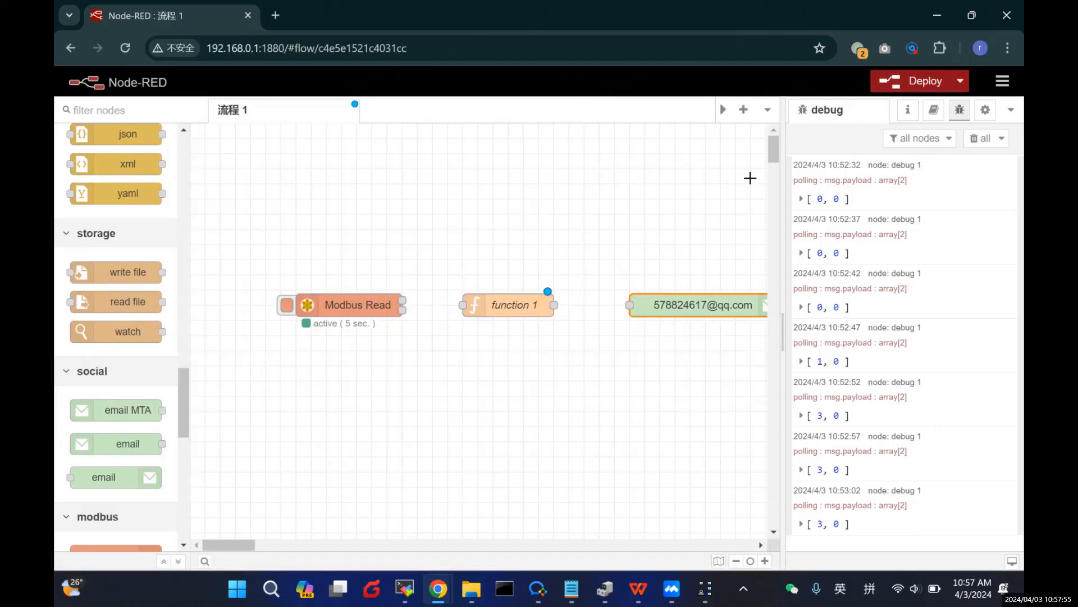
pyautogui.moveTo(247, 544); pyautogui.dragTo(253, 544)
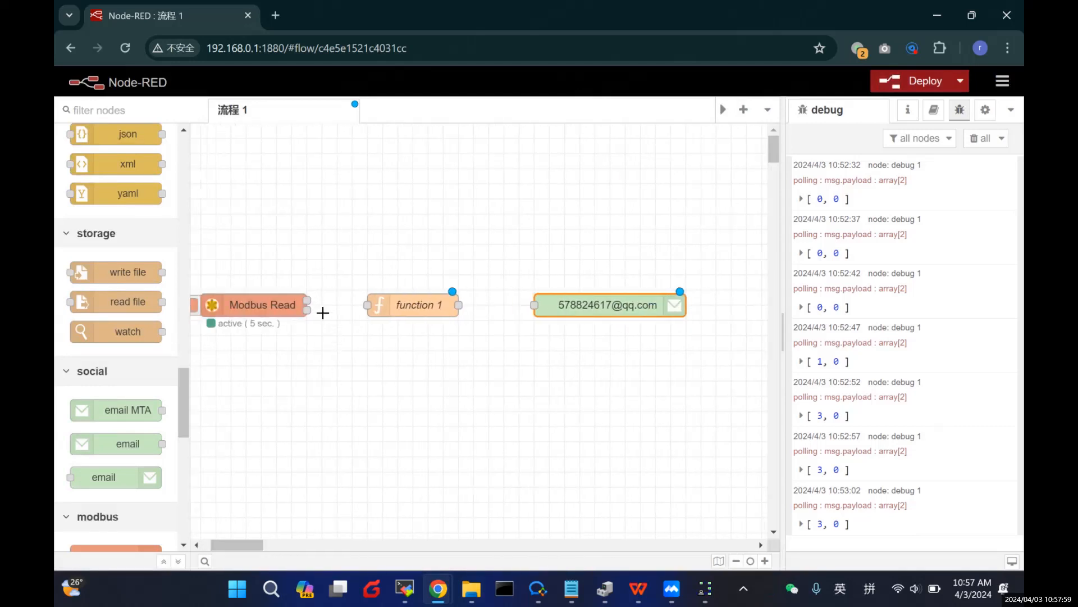
pyautogui.moveTo(307, 300); pyautogui.dragTo(367, 305)
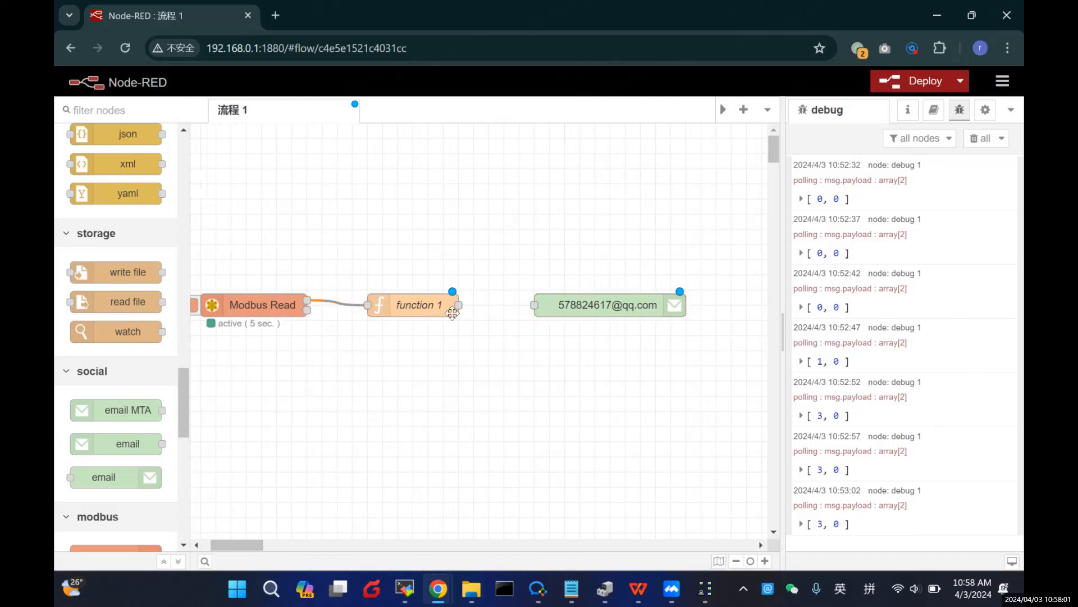
pyautogui.moveTo(459, 304); pyautogui.dragTo(518, 308)
pyautogui.click(923, 79)
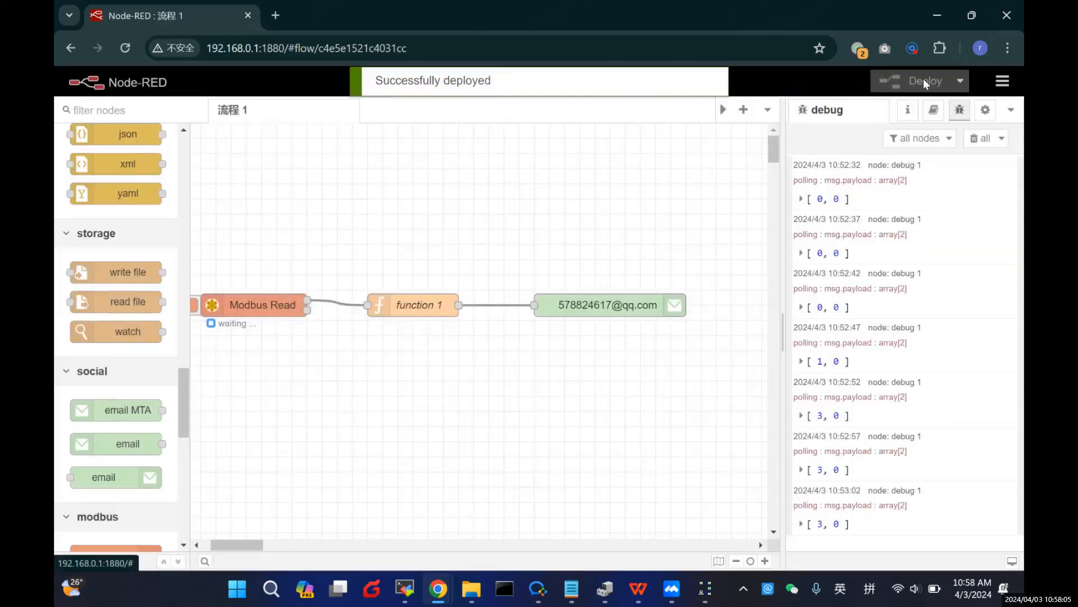
pyautogui.moveTo(242, 544); pyautogui.dragTo(233, 543)
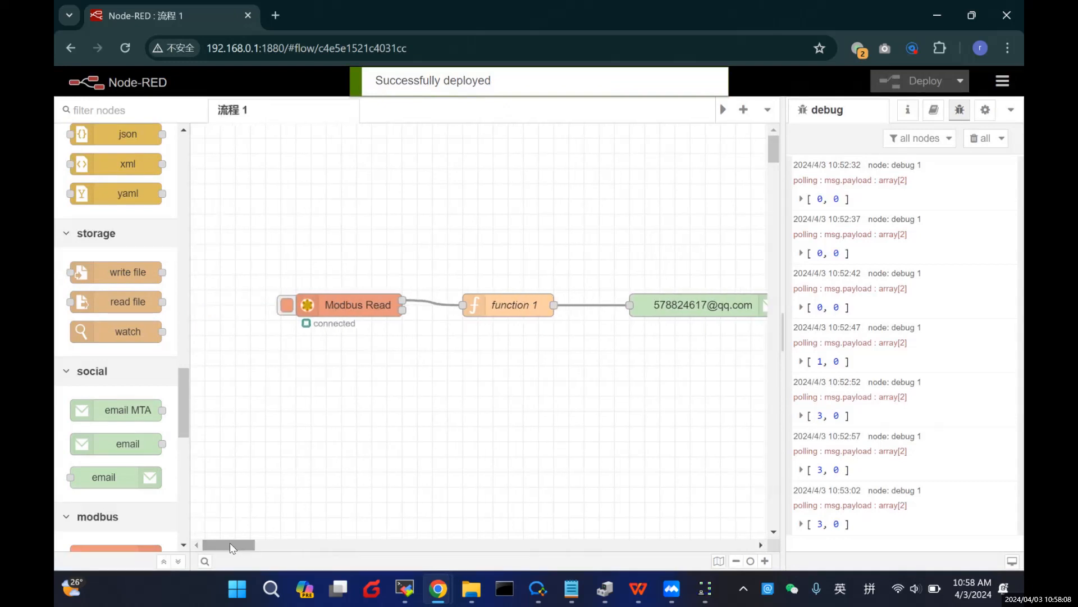
# Step: In the Modbus Slave window, set register 0 to 0
pyautogui.click(703, 589)
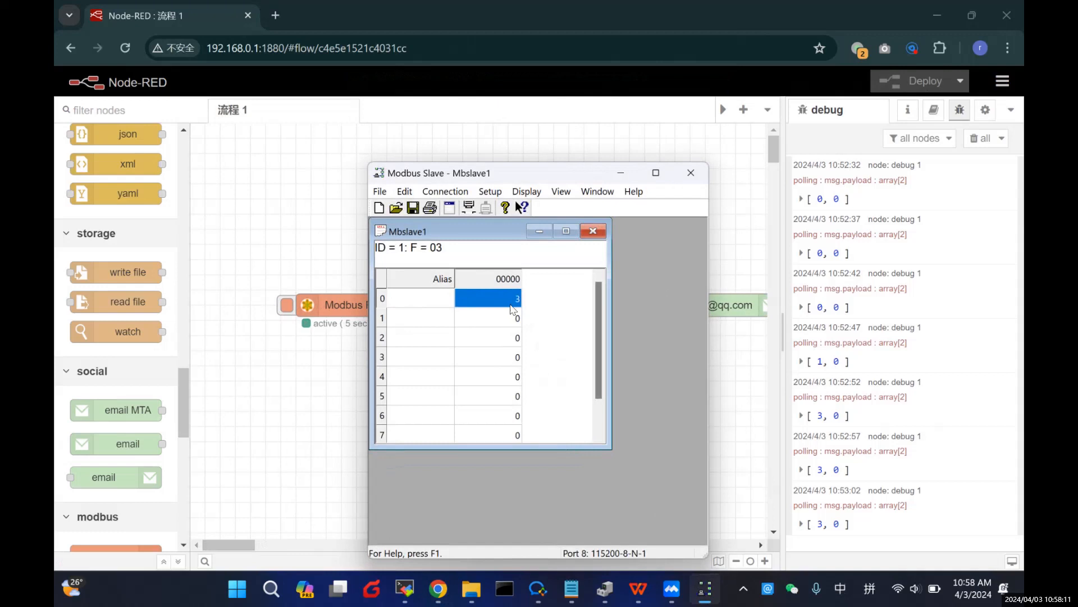
pyautogui.moveTo(565, 179); pyautogui.dragTo(438, 174)
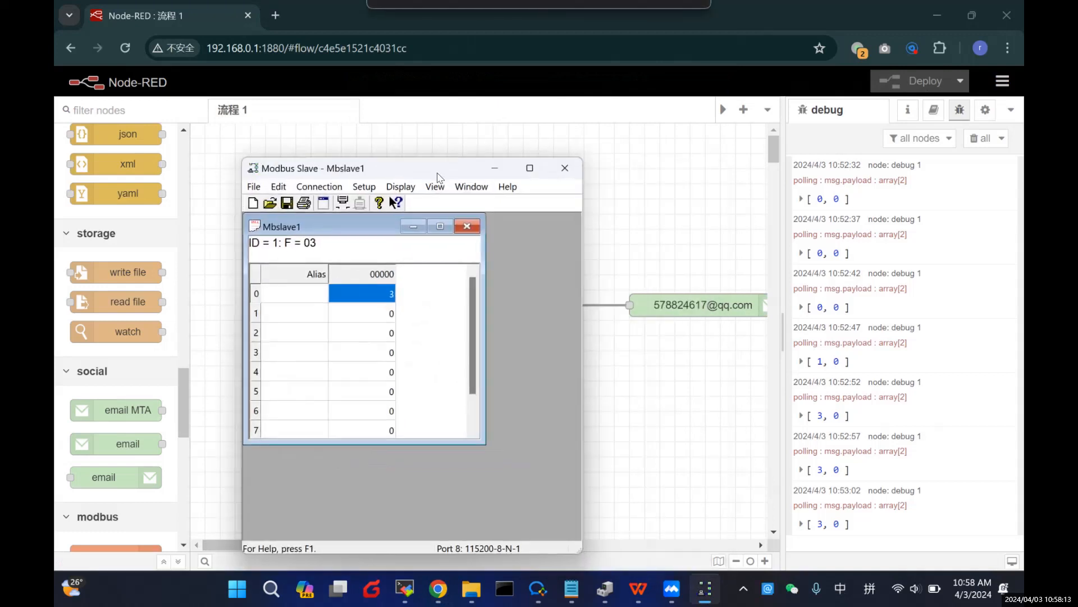
pyautogui.doubleClick(376, 296)
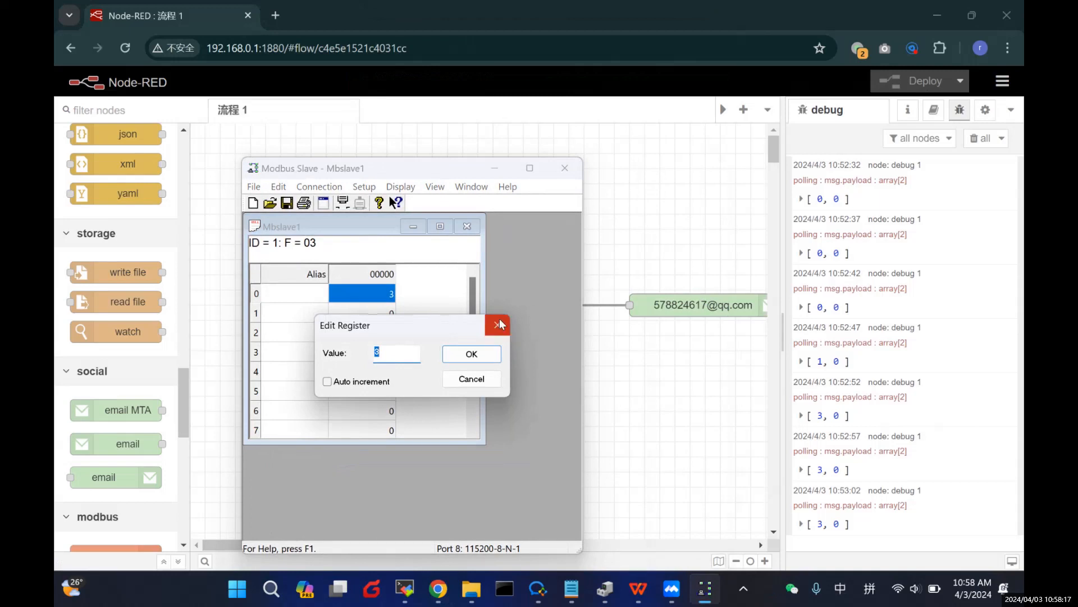
pyautogui.write('0')
pyautogui.click(445, 359)
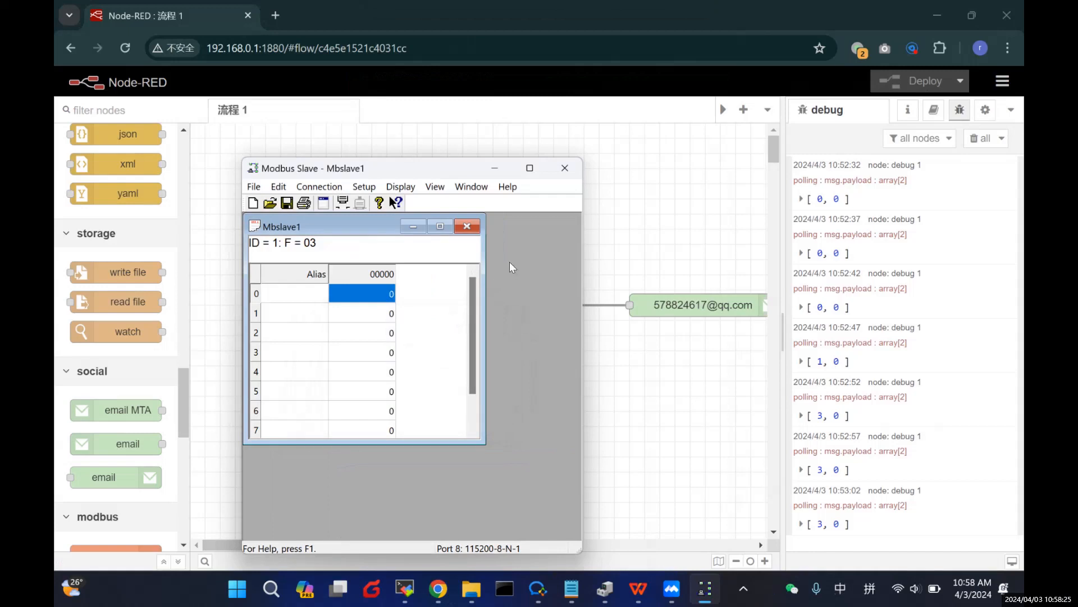
# Step: Set register 0 to 5 and minimize Modbus Slave
pyautogui.doubleClick(377, 292)
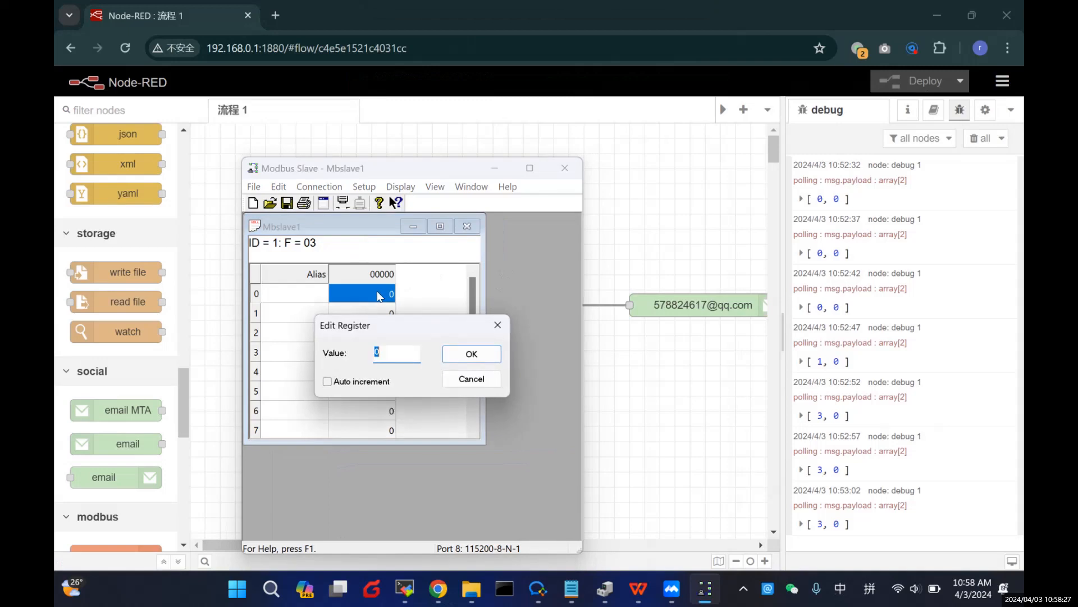
pyautogui.write('5')
pyautogui.click(472, 353)
pyautogui.click(495, 167)
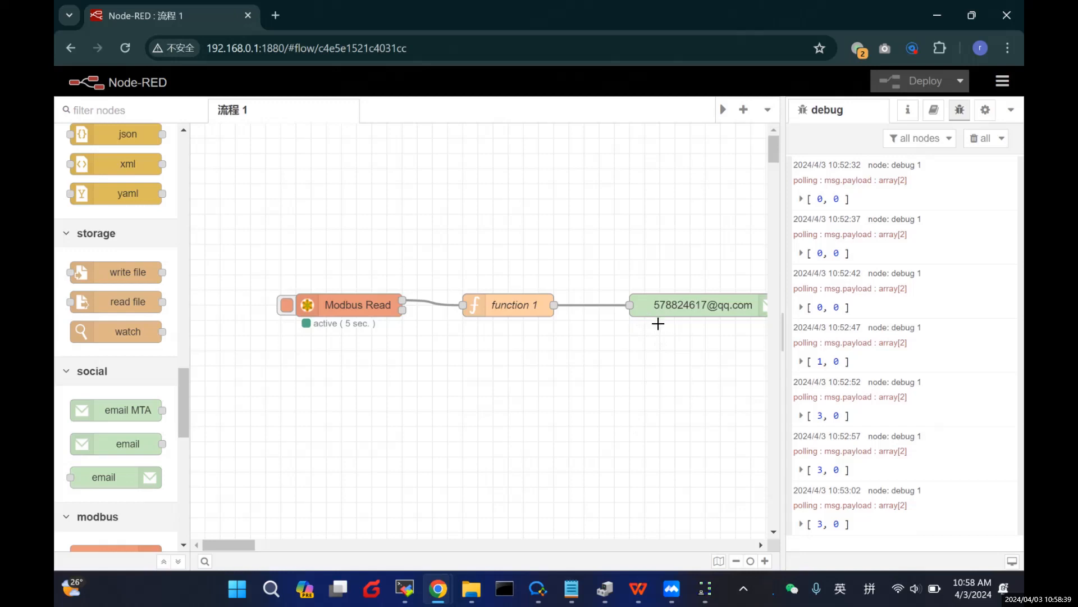
pyautogui.click(405, 588)
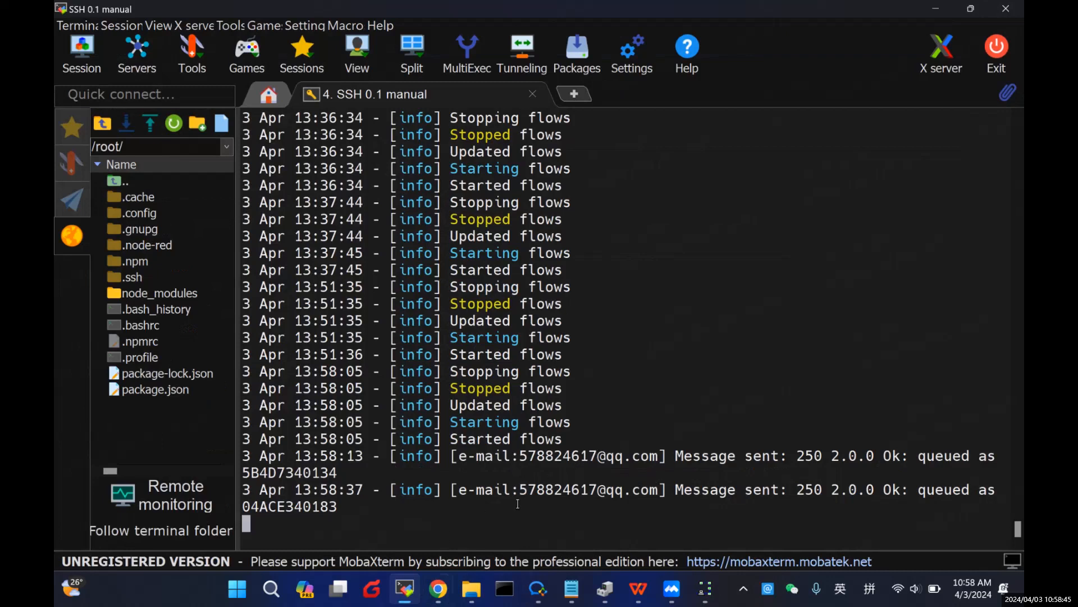
pyautogui.moveTo(441, 587)
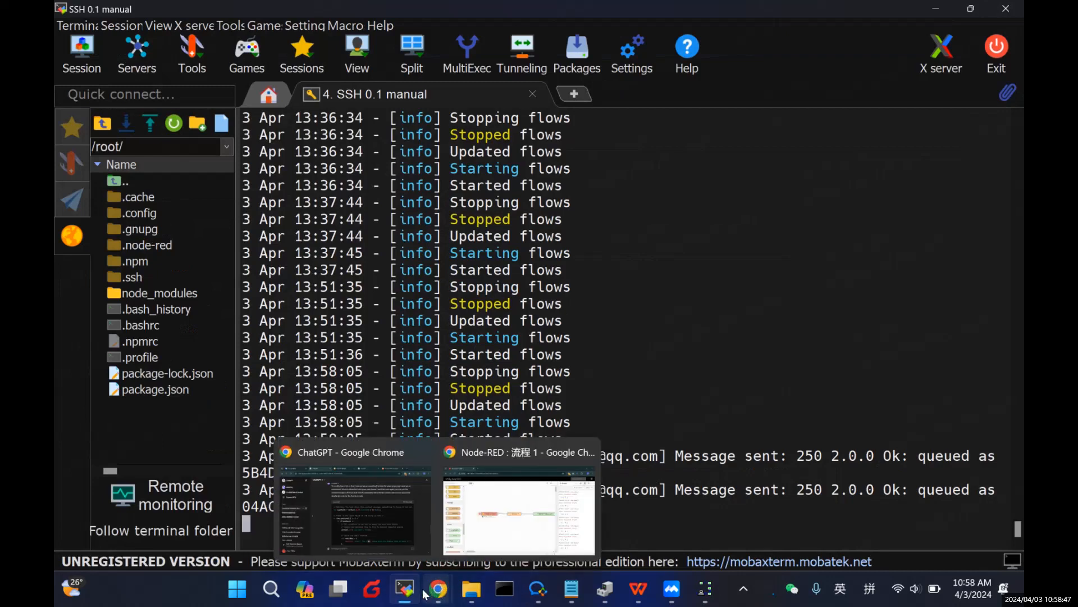
pyautogui.click(441, 588)
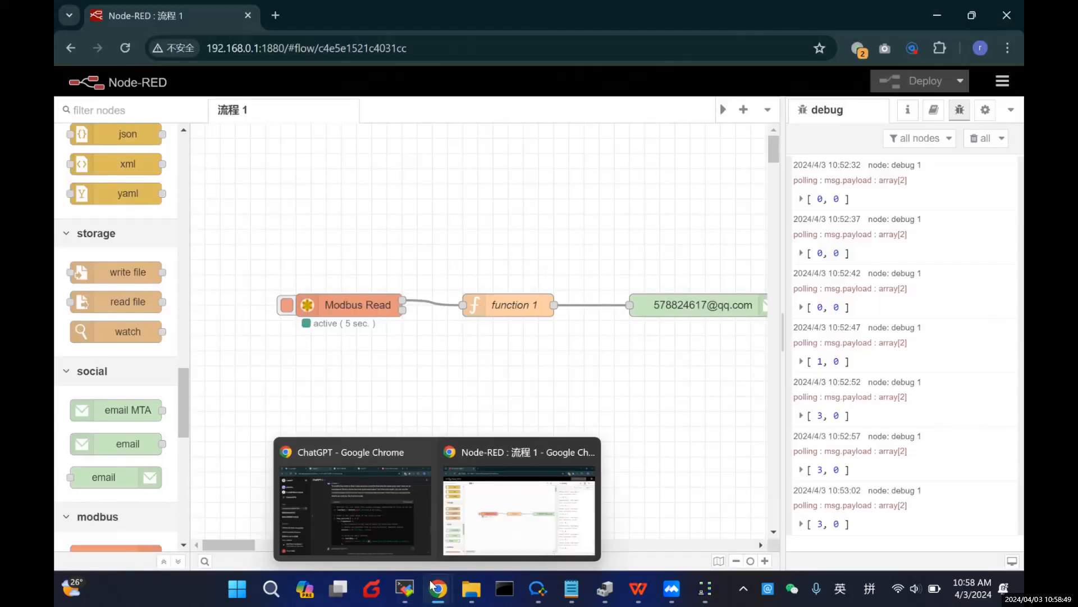
# Step: In the QQ Mail inbox, open and read the second Modbus Alert Notification
pyautogui.click(392, 531)
pyautogui.click(444, 12)
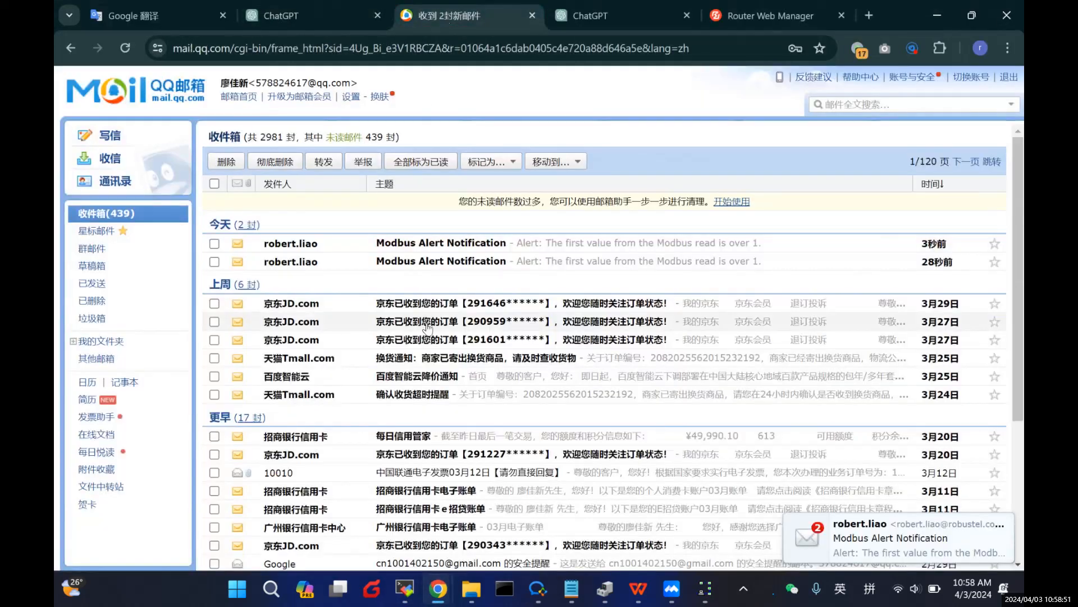
pyautogui.click(549, 263)
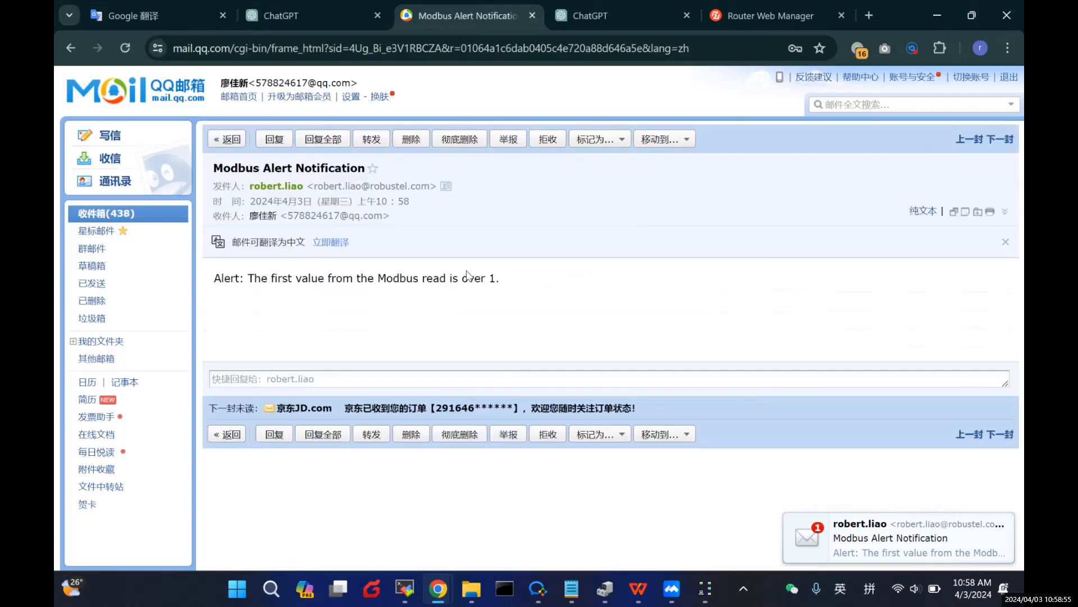
pyautogui.moveTo(288, 278); pyautogui.dragTo(494, 281)
pyautogui.click(503, 281)
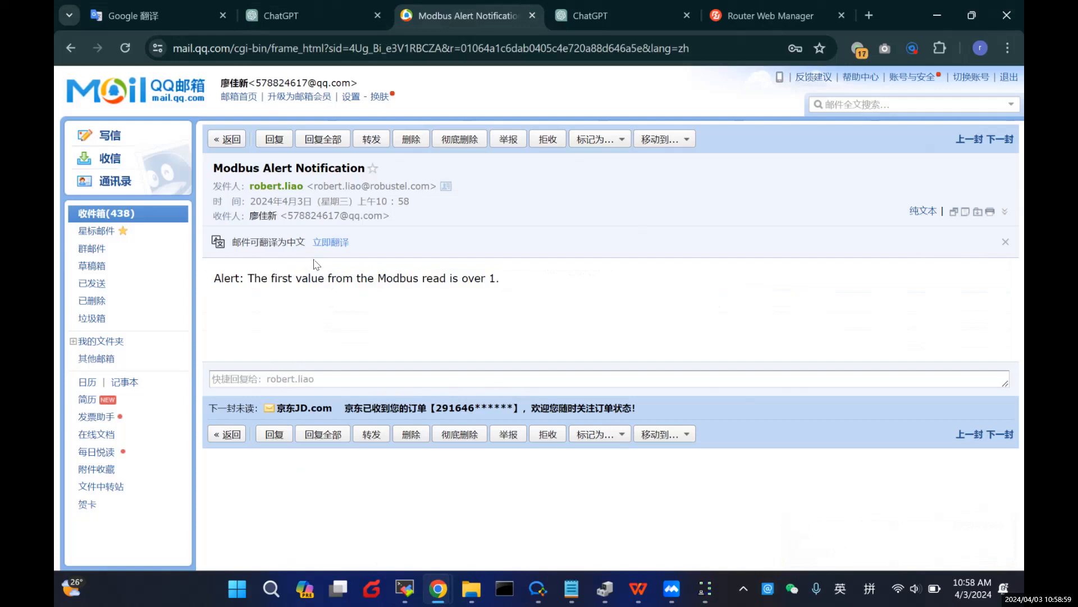
pyautogui.click(227, 139)
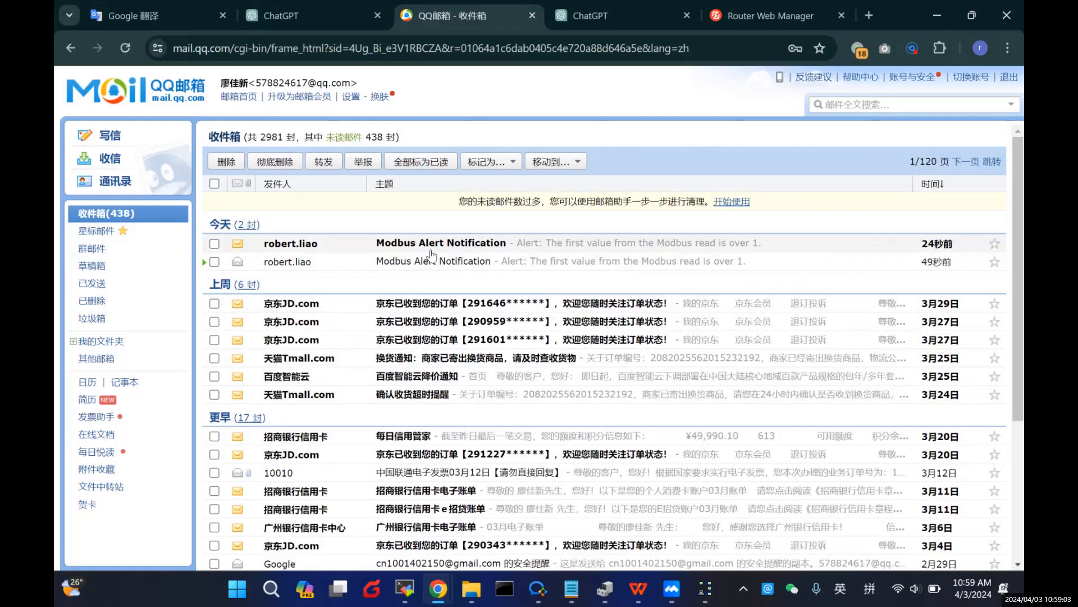
# Step: Open the unread Modbus Alert Notification, then switch back to the Node-RED flow
pyautogui.click(484, 251)
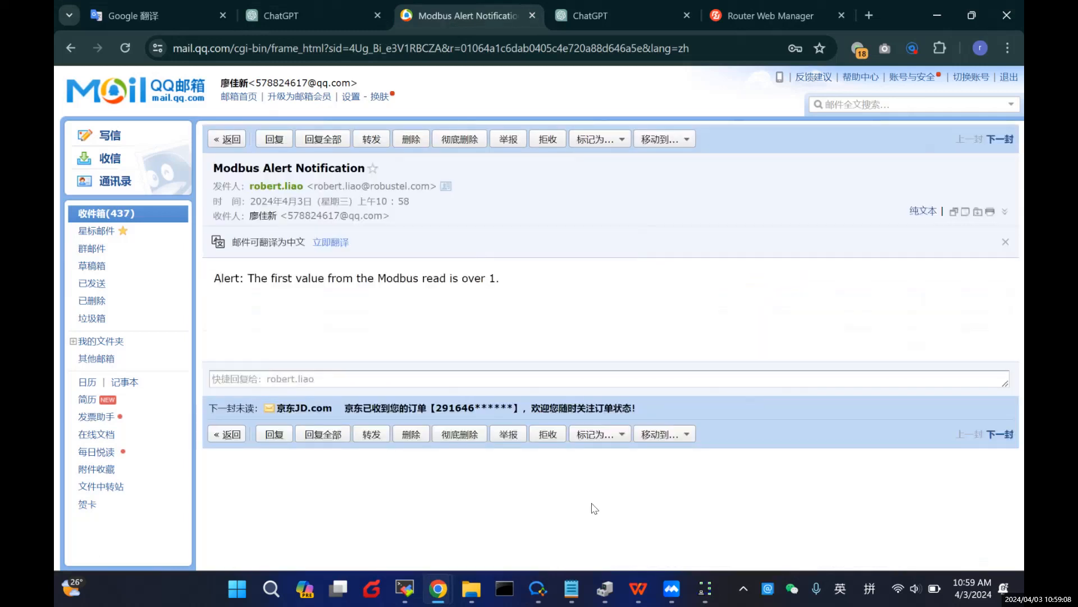
pyautogui.moveTo(441, 590)
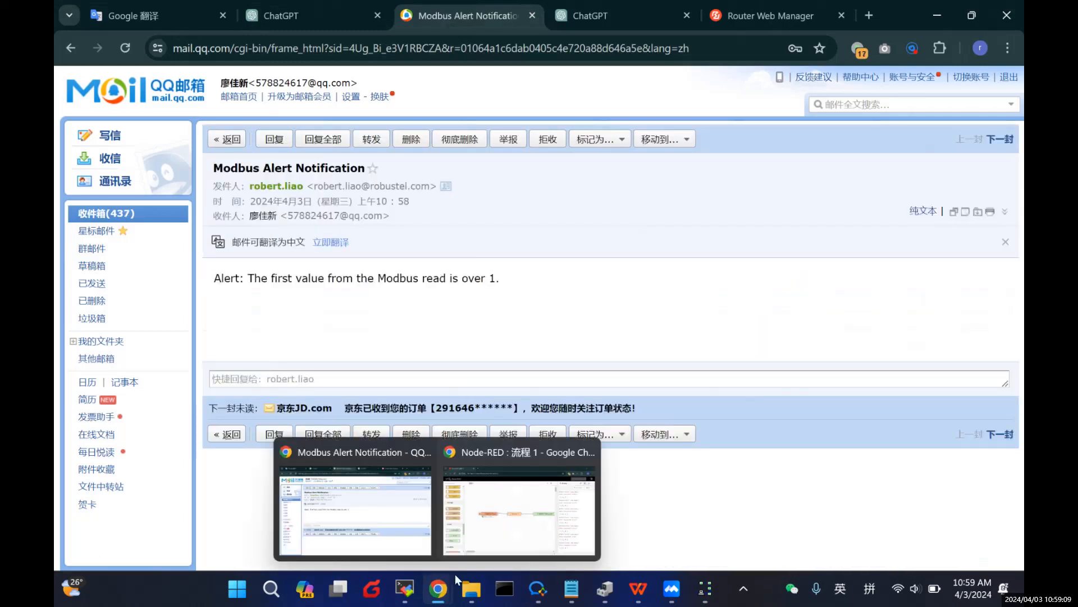
pyautogui.click(495, 513)
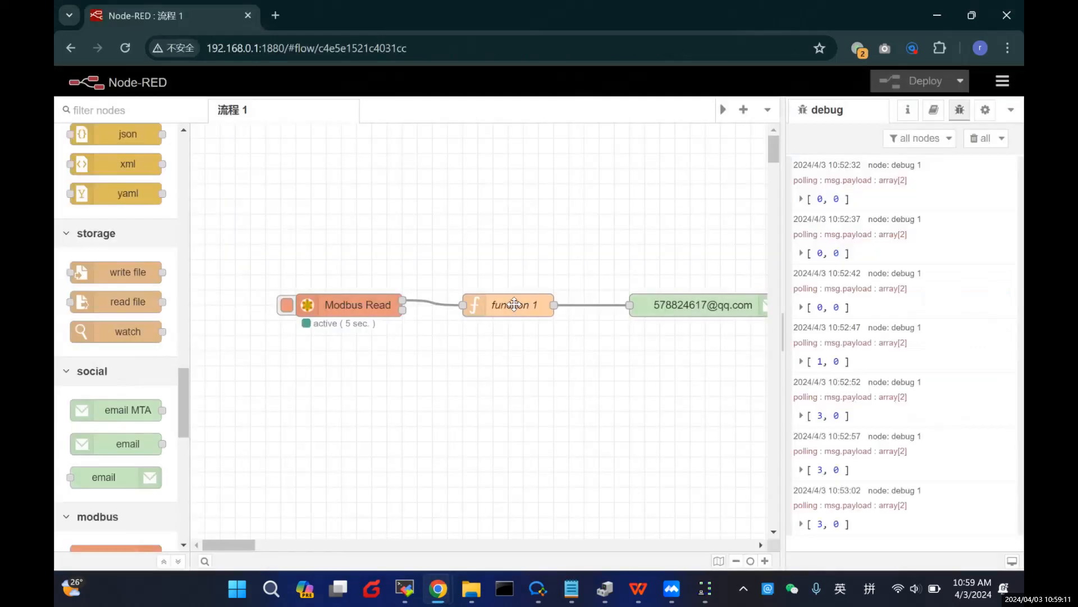
pyautogui.doubleClick(514, 305)
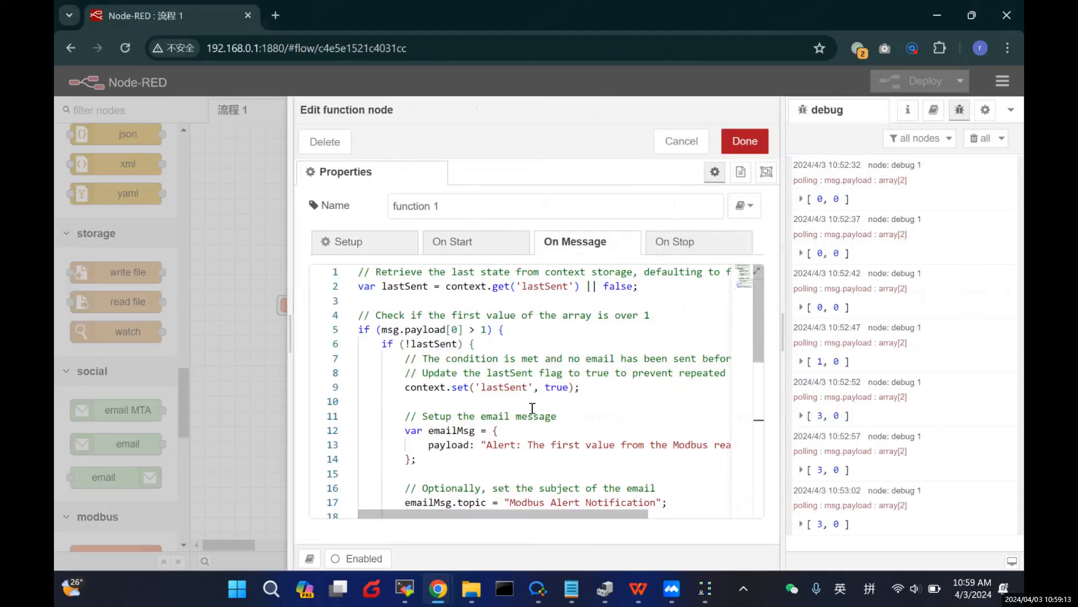
pyautogui.scroll(-1, 548, 433)
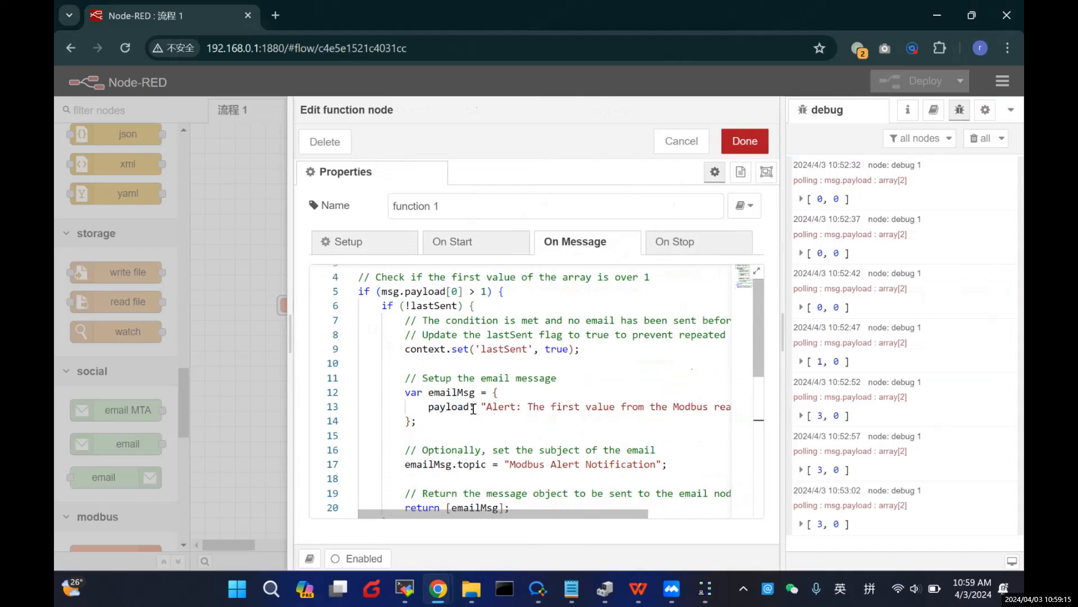
pyautogui.scroll(-1, 474, 408)
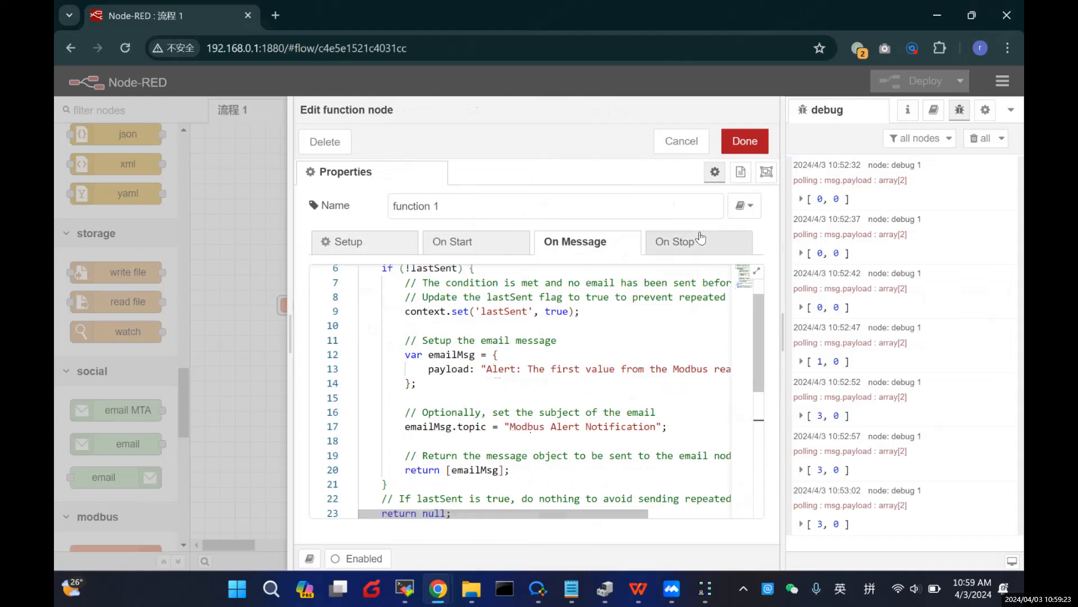
pyautogui.click(745, 140)
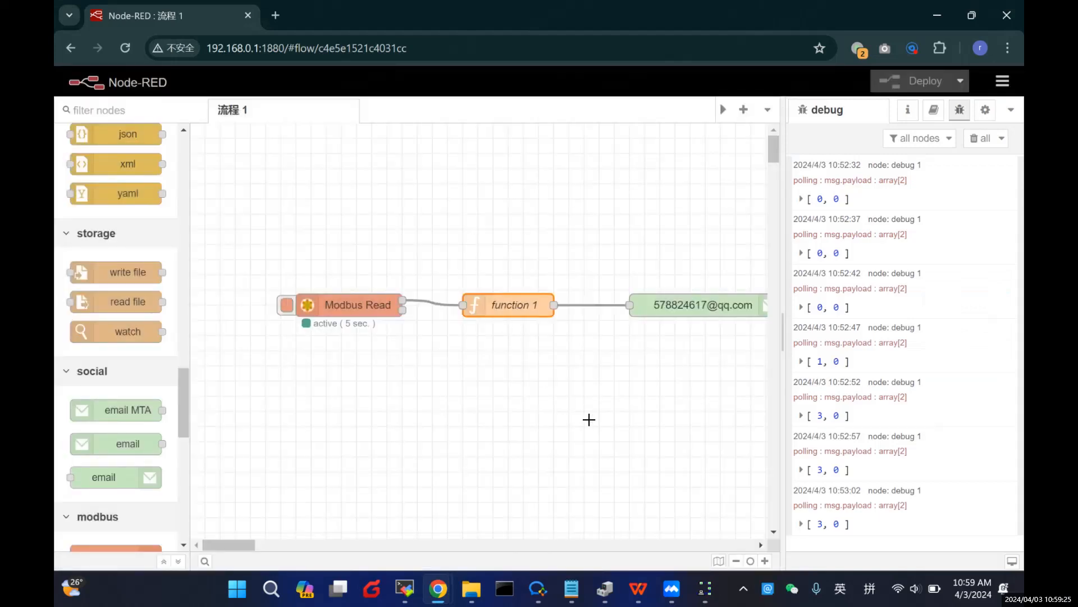
# Step: Tick and delete both Modbus Alert Notification emails in the inbox, then bring up Modbus Slave
pyautogui.moveTo(448, 588)
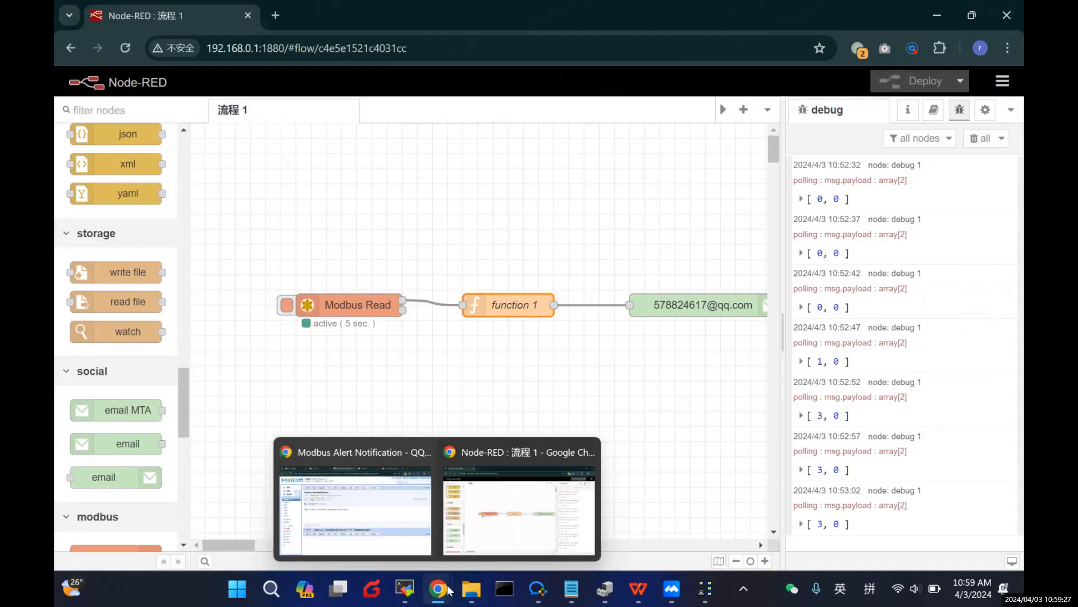
pyautogui.click(359, 500)
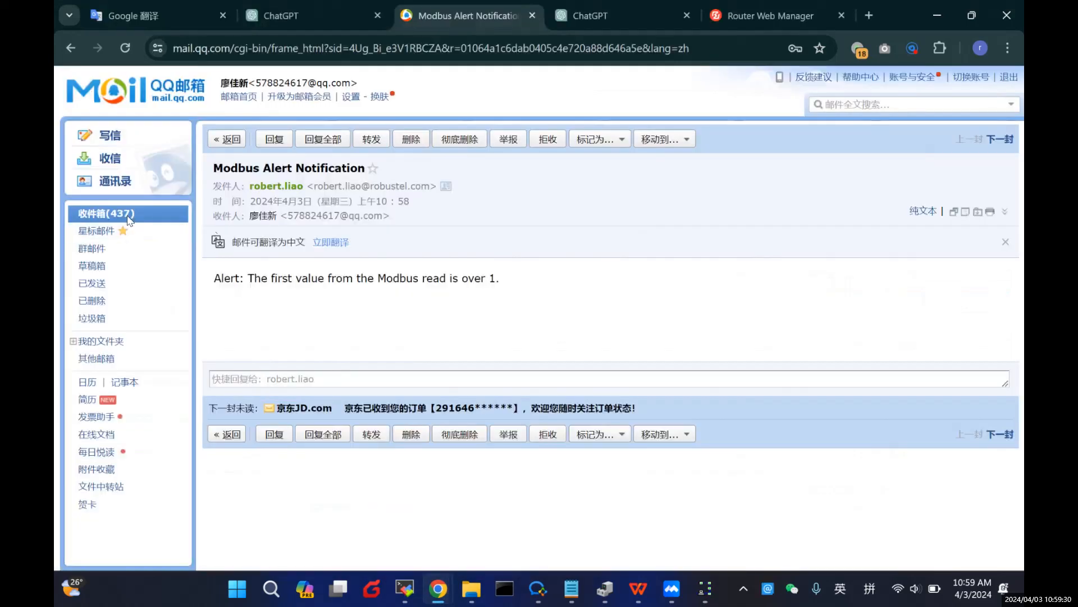
pyautogui.click(126, 216)
pyautogui.click(214, 244)
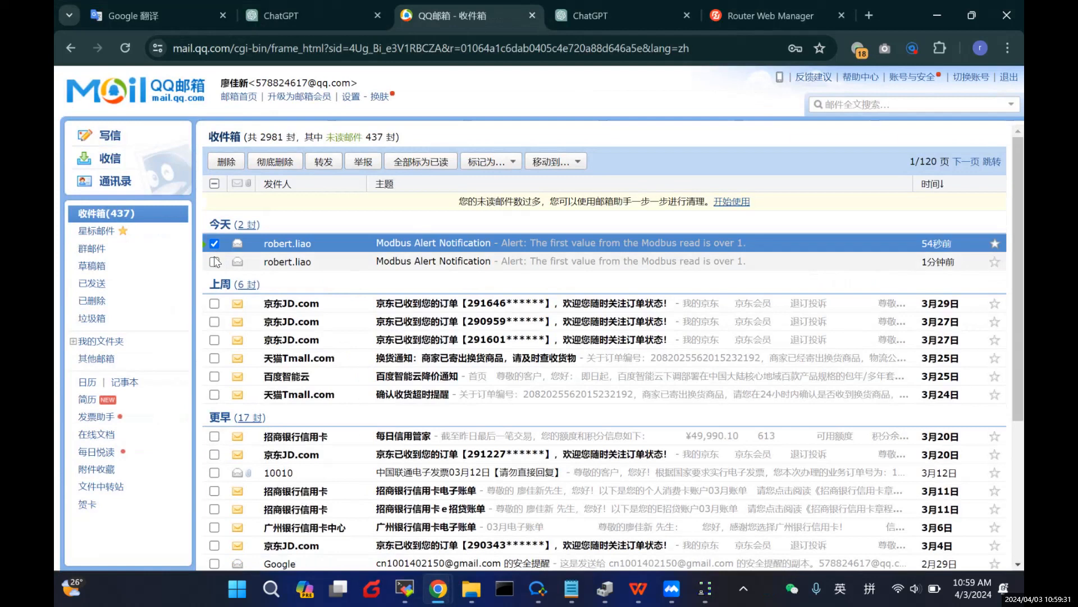
pyautogui.click(214, 262)
pyautogui.click(231, 163)
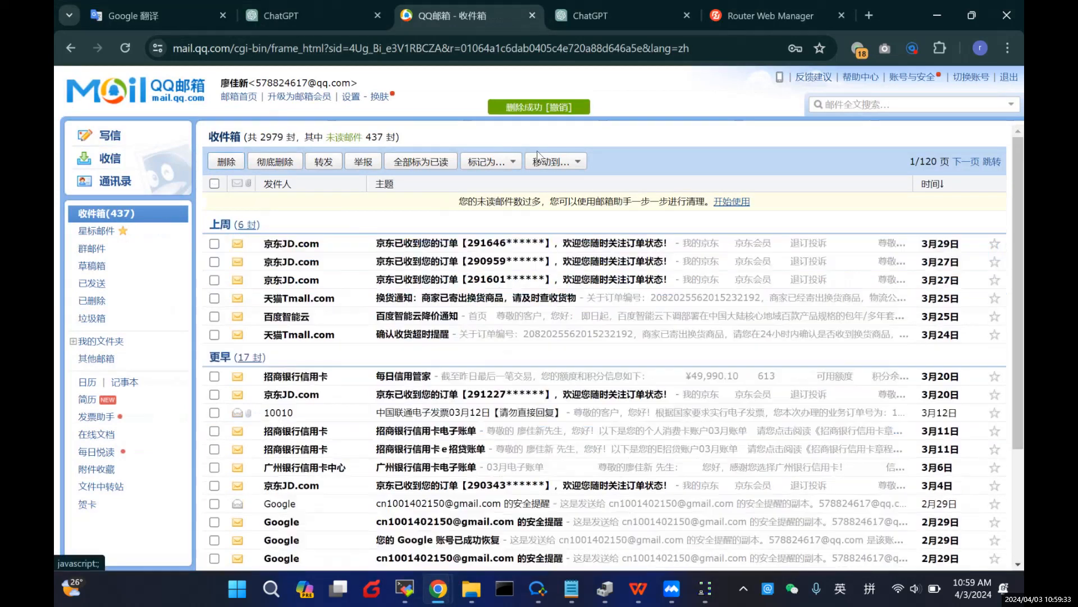
pyautogui.moveTo(560, 588)
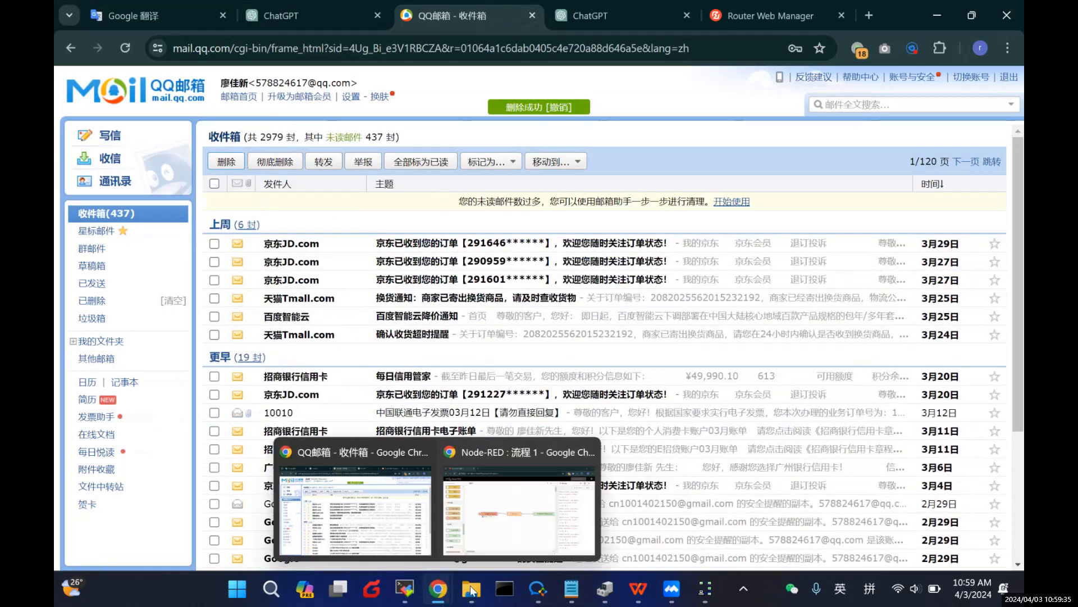
pyautogui.click(702, 587)
# Step: Reset Modbus Slave register 0 to 0
pyautogui.doubleClick(387, 290)
pyautogui.write('0')
pyautogui.press('Return')
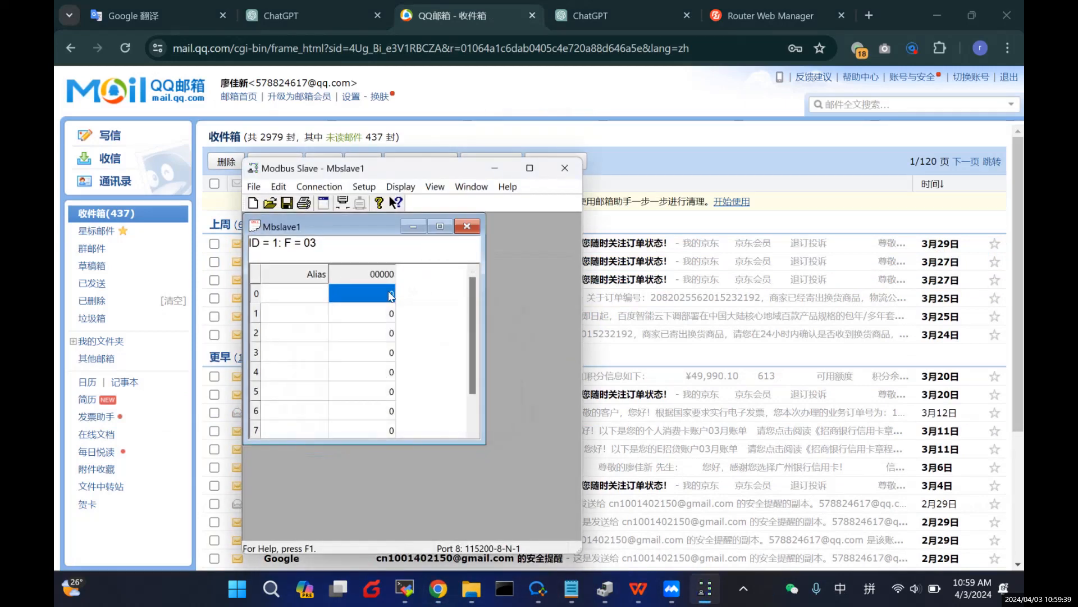
pyautogui.moveTo(443, 168); pyautogui.dragTo(446, 195)
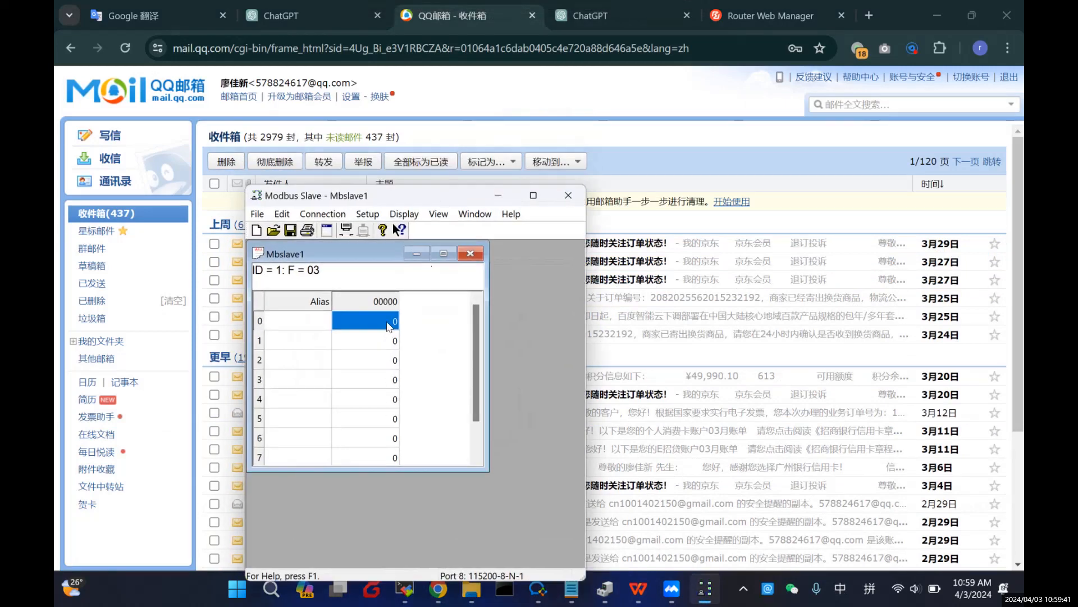
# Step: Set register 0 to 10, then refresh the QQ Mail inbox for the alert
pyautogui.doubleClick(388, 321)
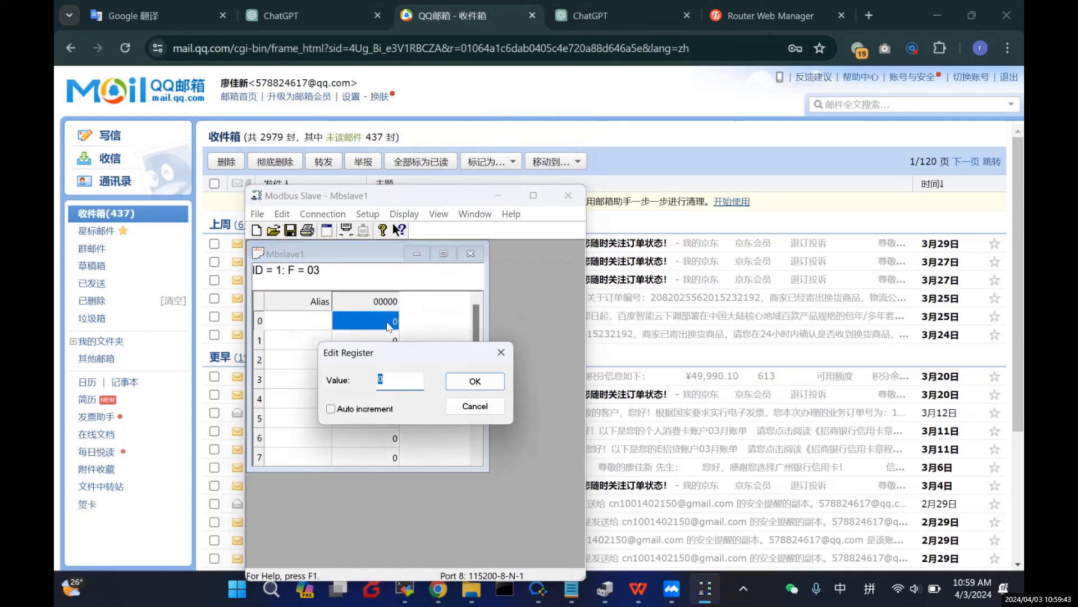
pyautogui.write('10')
pyautogui.press('Return')
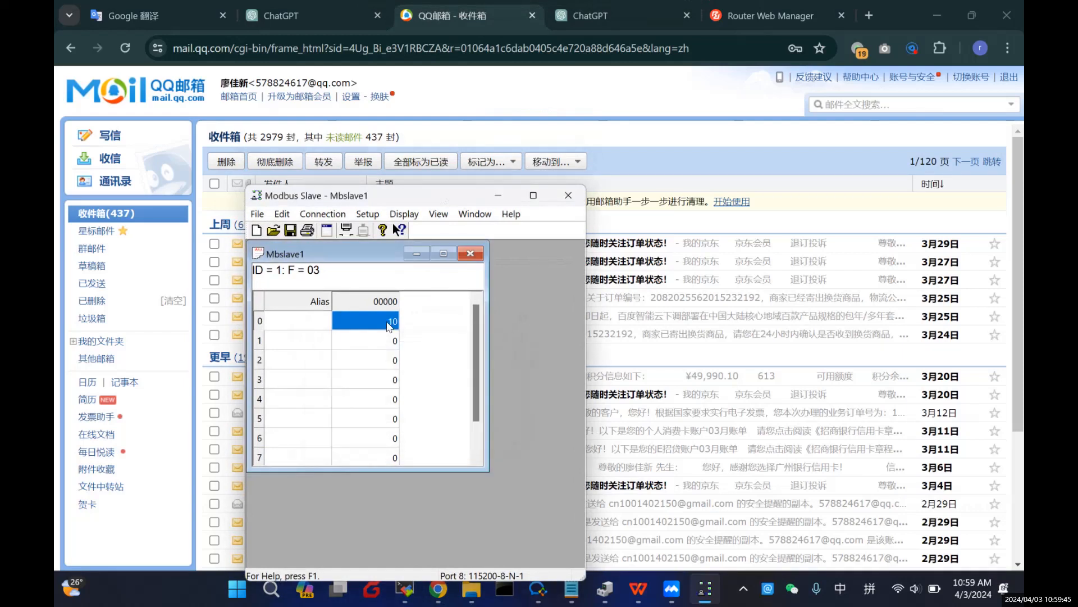
pyautogui.click(139, 217)
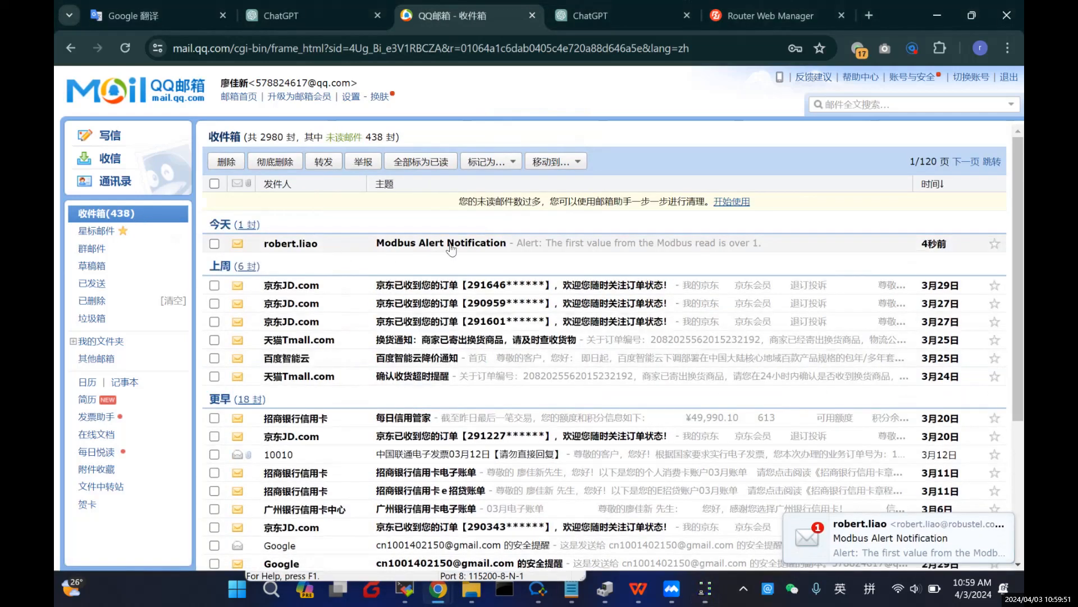
# Step: Open the new Modbus Alert Notification, go back to the inbox, and return to Node-RED
pyautogui.click(504, 244)
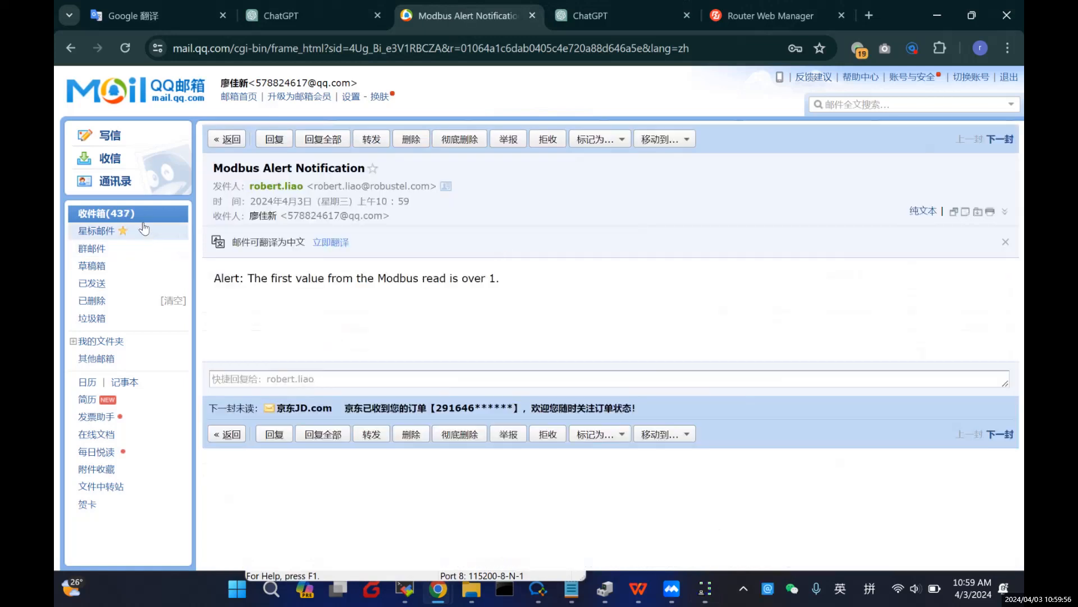
pyautogui.click(141, 219)
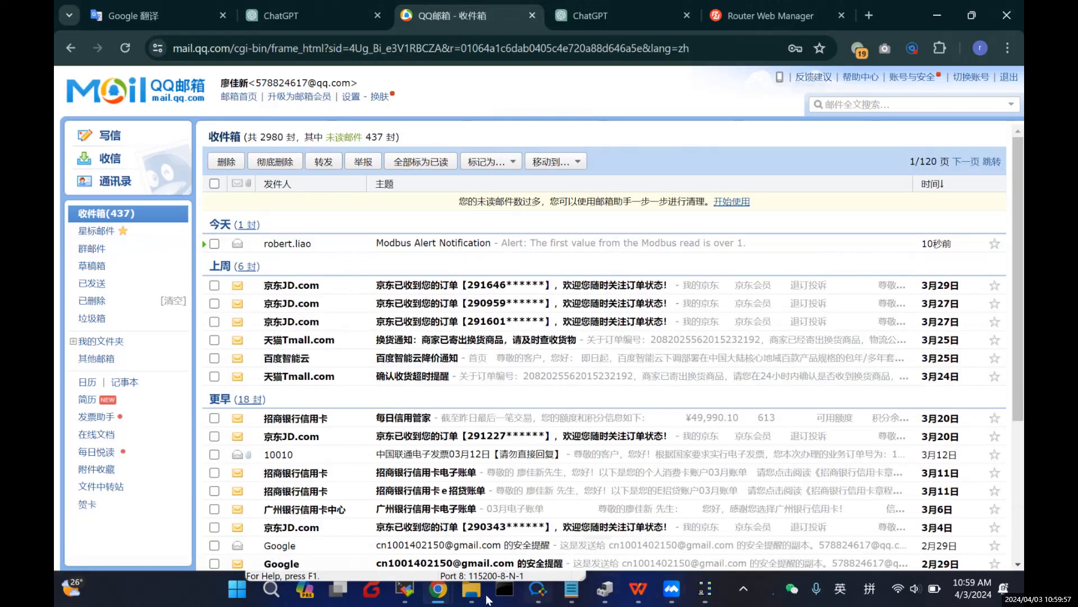
pyautogui.moveTo(444, 601)
pyautogui.click(458, 521)
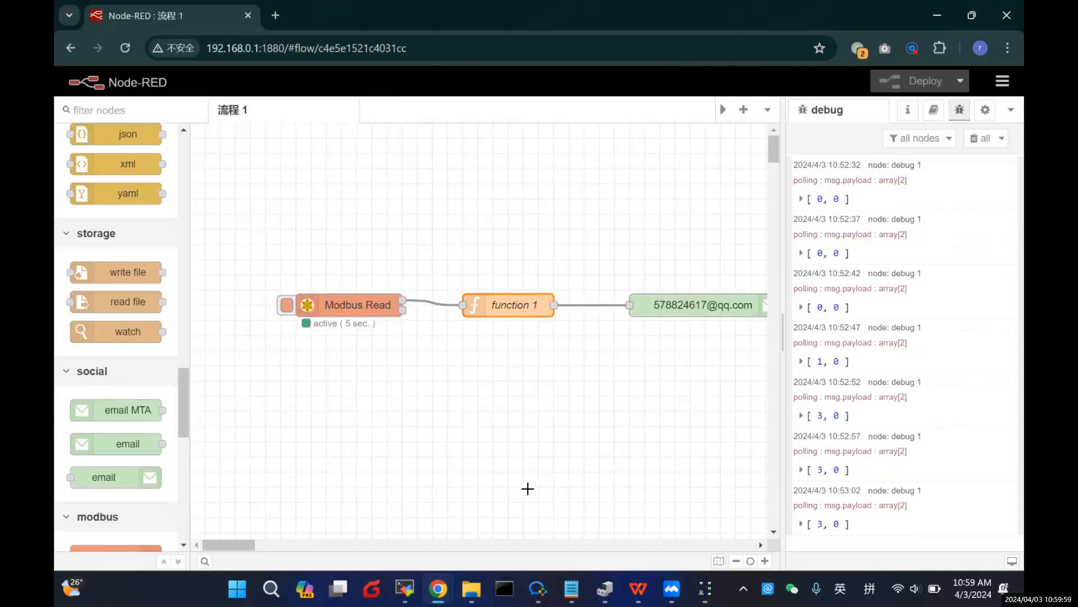